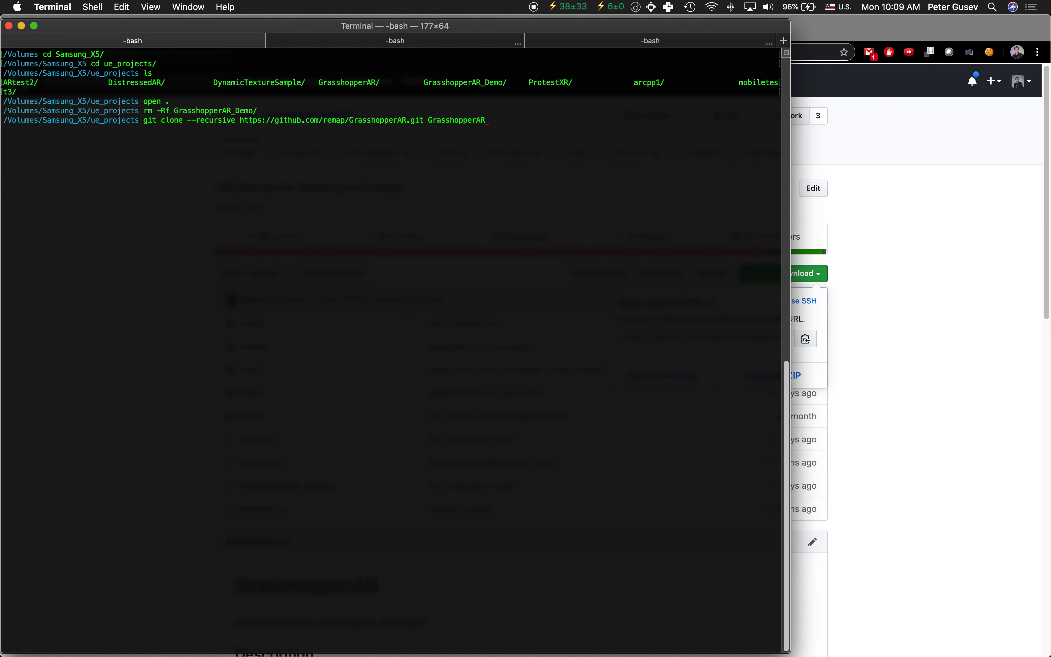
Clone the GrasshopperAR repository recursively into a folder named GrasshopperAR_Demo and change into that folder
{"action": "type", "text": "_Demo"}
{"action": "key", "text": "Return"}
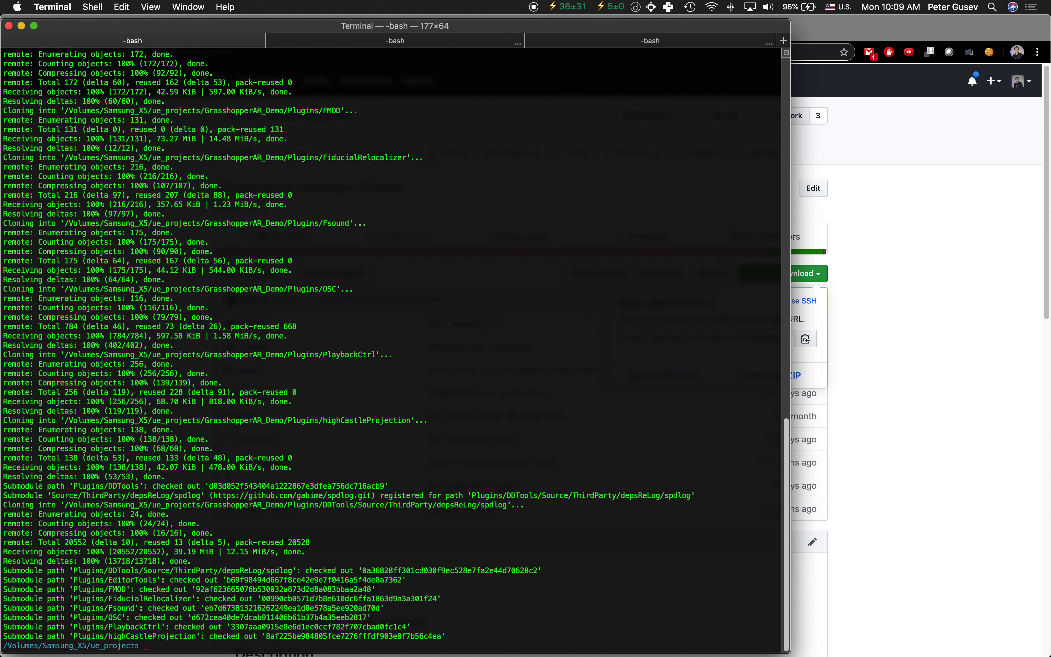
{"action": "type", "text": "cd Gra"}
{"action": "key", "text": "Tab"}
{"action": "key", "text": "BackSpace"}
{"action": "type", "text": "_"}
{"action": "key", "text": "Tab"}
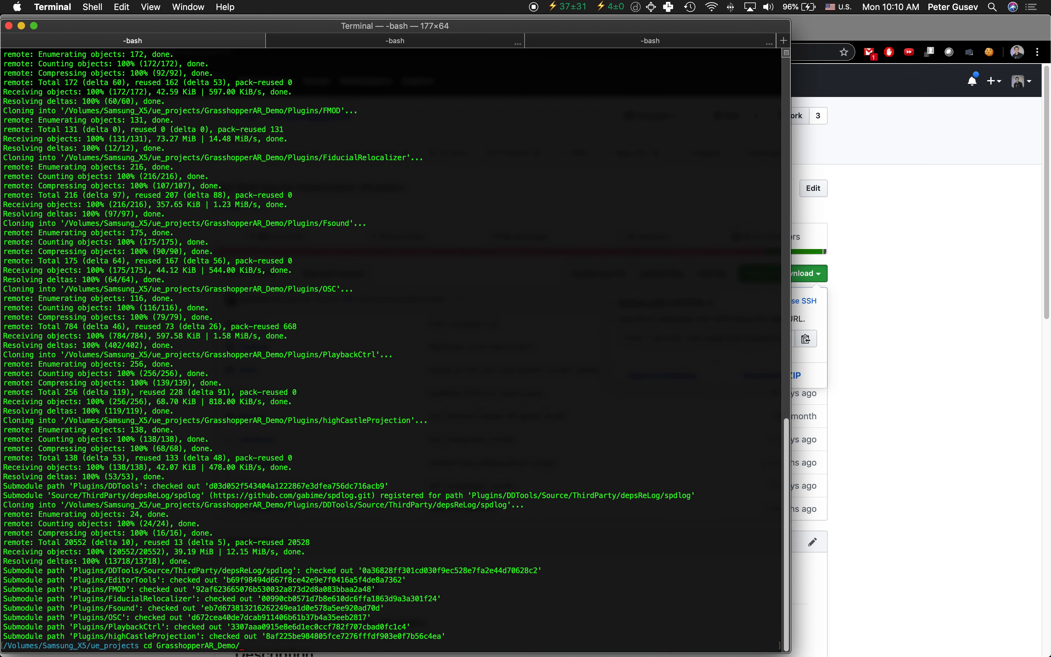
{"action": "key", "text": "Return"}
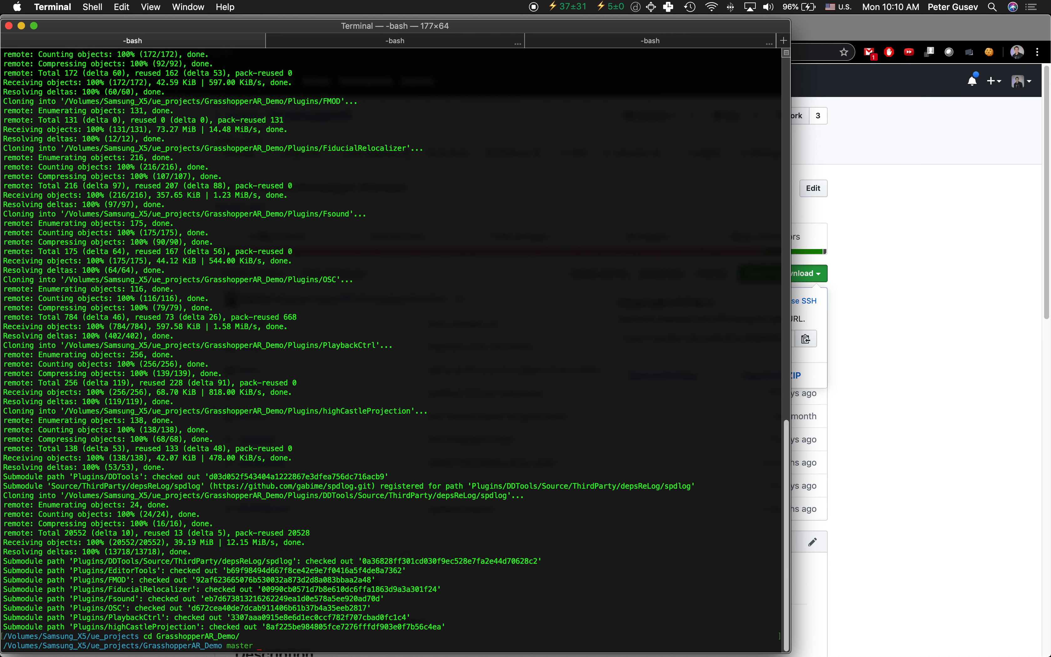
Switch to Chrome, bring up the UE4_BoilerplatePlugin repository page and copy its URL
{"action": "key", "text": "cmd+Tab"}
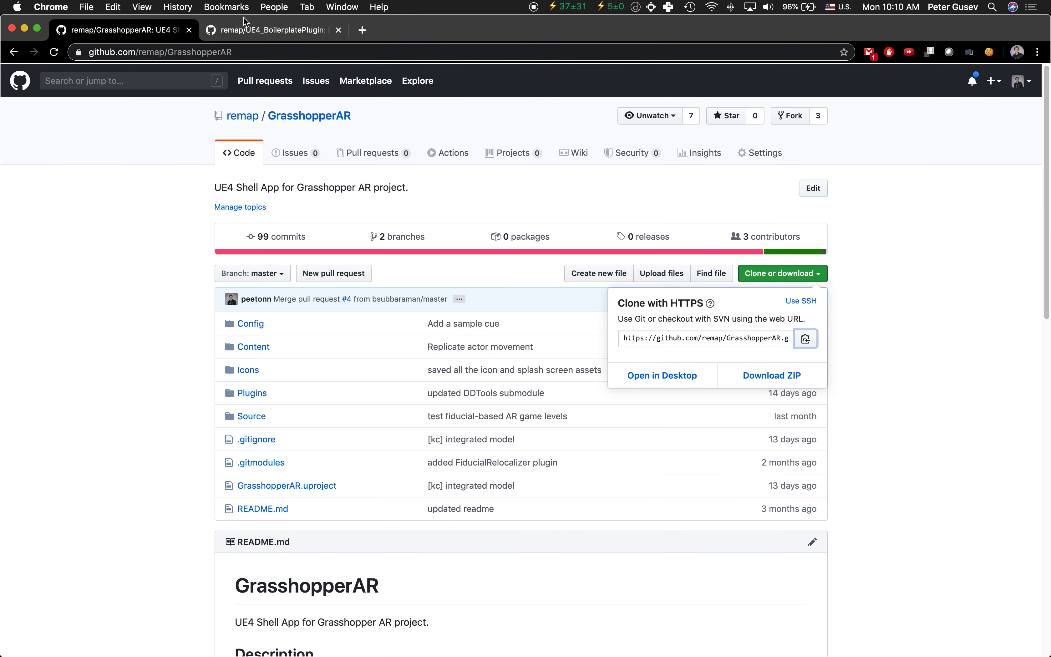
{"action": "left_click", "coordinate": [262, 31]}
{"action": "left_click", "coordinate": [319, 52]}
{"action": "key", "text": "cmd+c"}
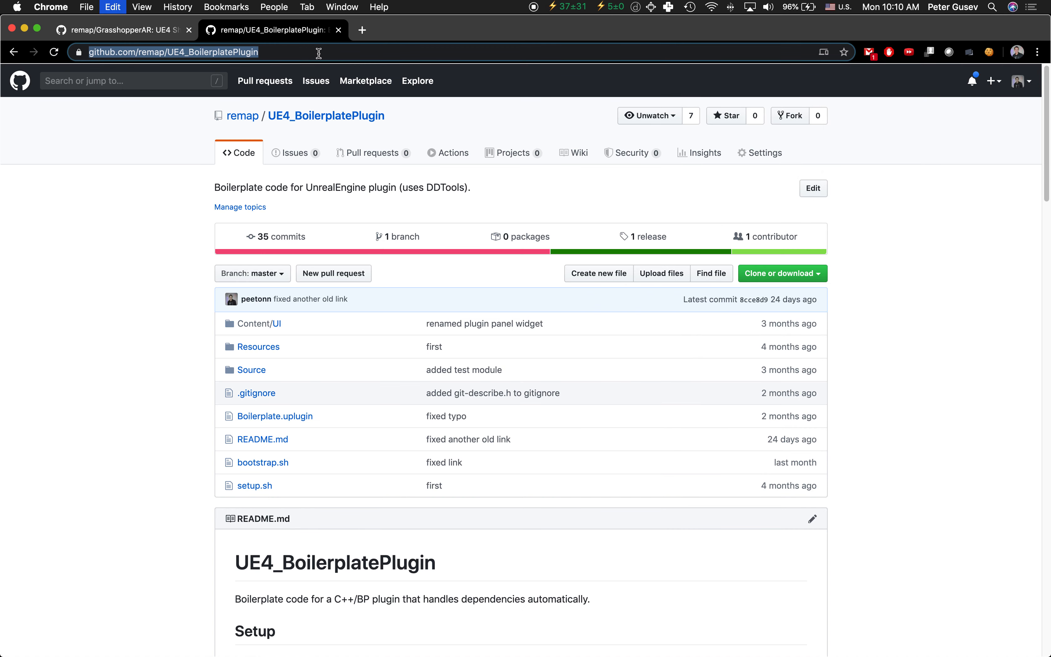
Return to Terminal and change into the project's Plugins folder
{"action": "key", "text": "cmd+Tab"}
{"action": "type", "text": "cd Plugins/"}
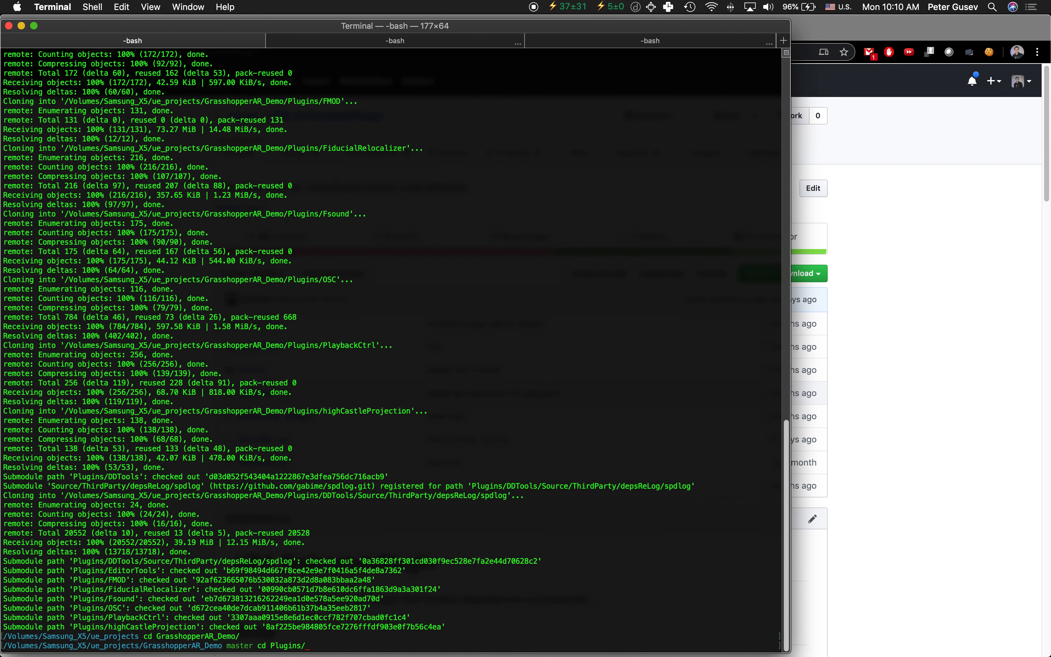
{"action": "key", "text": "Return"}
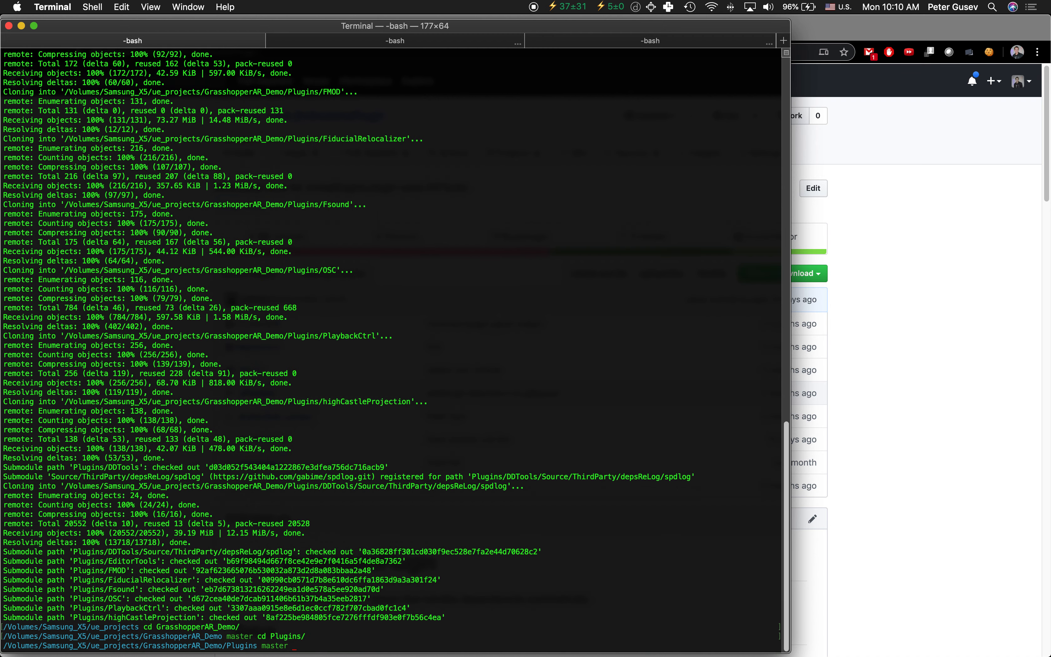
Switch to Chrome and copy the bootstrap.sh bash command from the Setup section of the UE4_BoilerplatePlugin README
{"action": "key", "text": "cmd+Tab"}
{"action": "scroll", "coordinate": [165, 478], "scroll_direction": "down", "scroll_amount": 10}
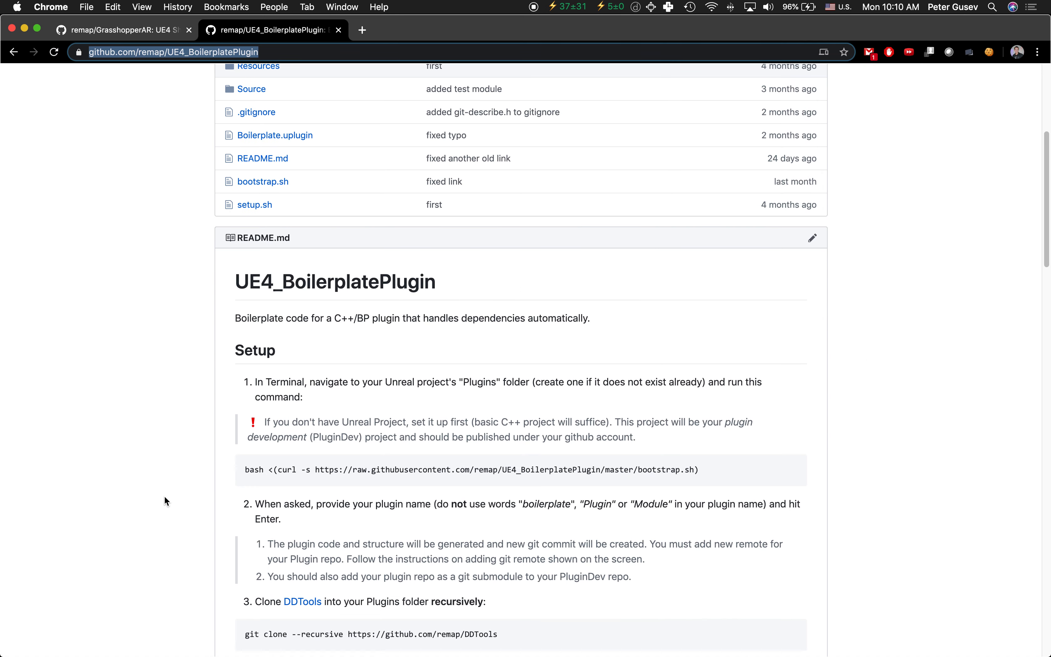
{"action": "scroll", "coordinate": [231, 374], "scroll_direction": "down", "scroll_amount": 2}
{"action": "left_click_drag", "start_coordinate": [245, 369], "coordinate": [724, 370]}
{"action": "key", "text": "super+c"}
Run the copied bootstrap command in Terminal from the Plugins folder and name the plugin TestSound
{"action": "key", "text": "super+Tab"}
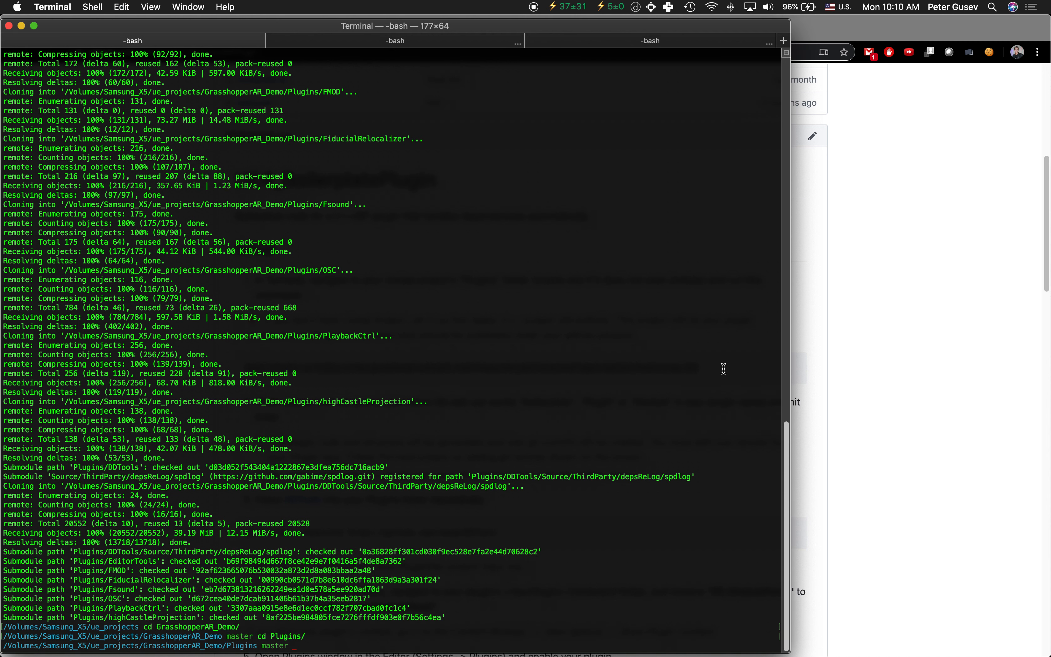
{"action": "key", "text": "super+v"}
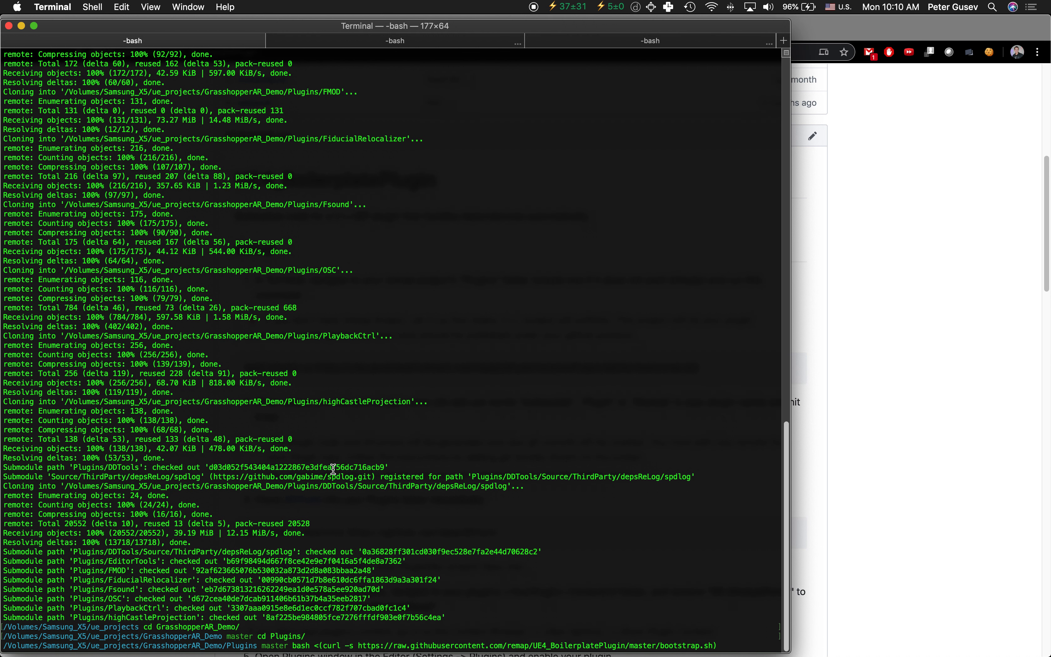
{"action": "key", "text": "Return"}
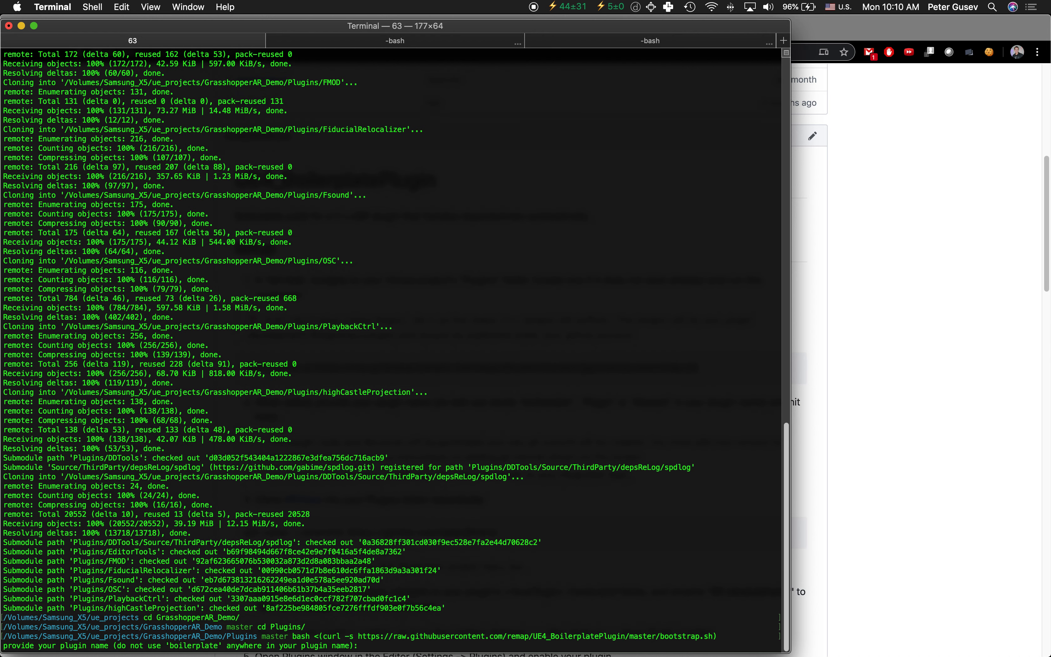
{"action": "type", "text": "TestSound"}
{"action": "key", "text": "Return"}
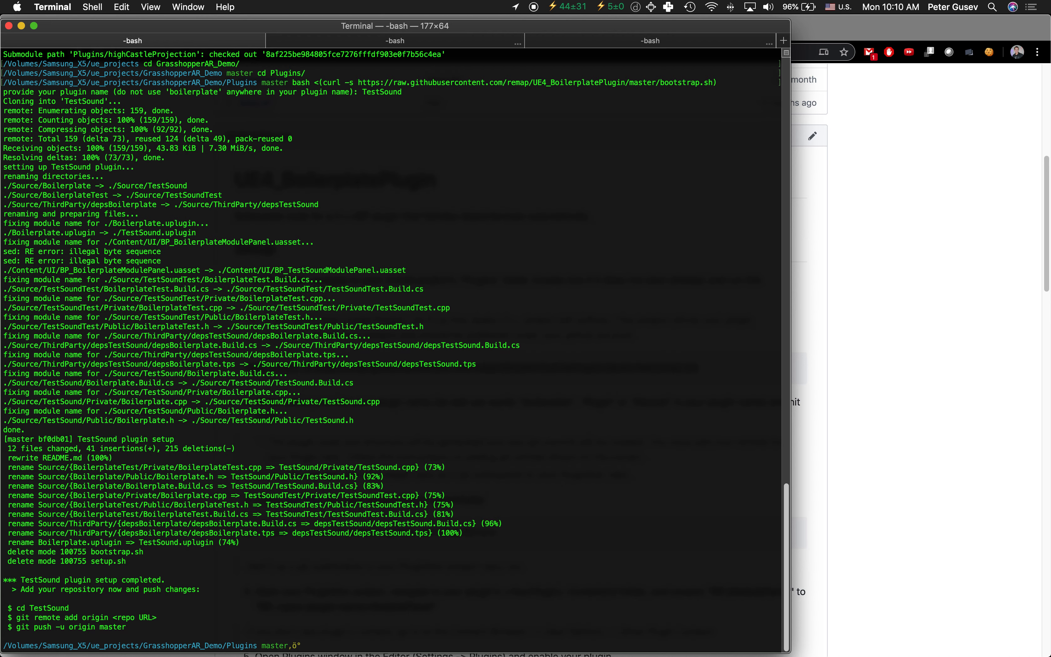
Switch to Finder and widen the Name column of the ue_projects folder so full folder names fit
{"action": "key", "text": "super+Tab"}
{"action": "key", "text": "super+Tab"}
{"action": "key", "text": "super+Tab"}
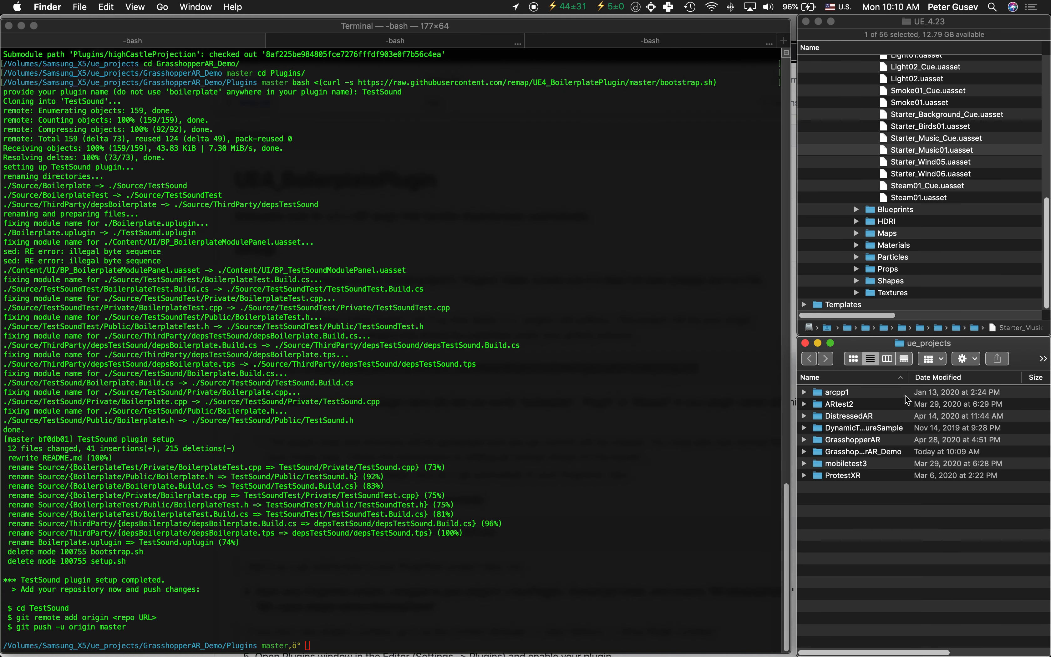
{"action": "left_click", "coordinate": [855, 477]}
{"action": "key", "text": "Up"}
{"action": "key", "text": "Up"}
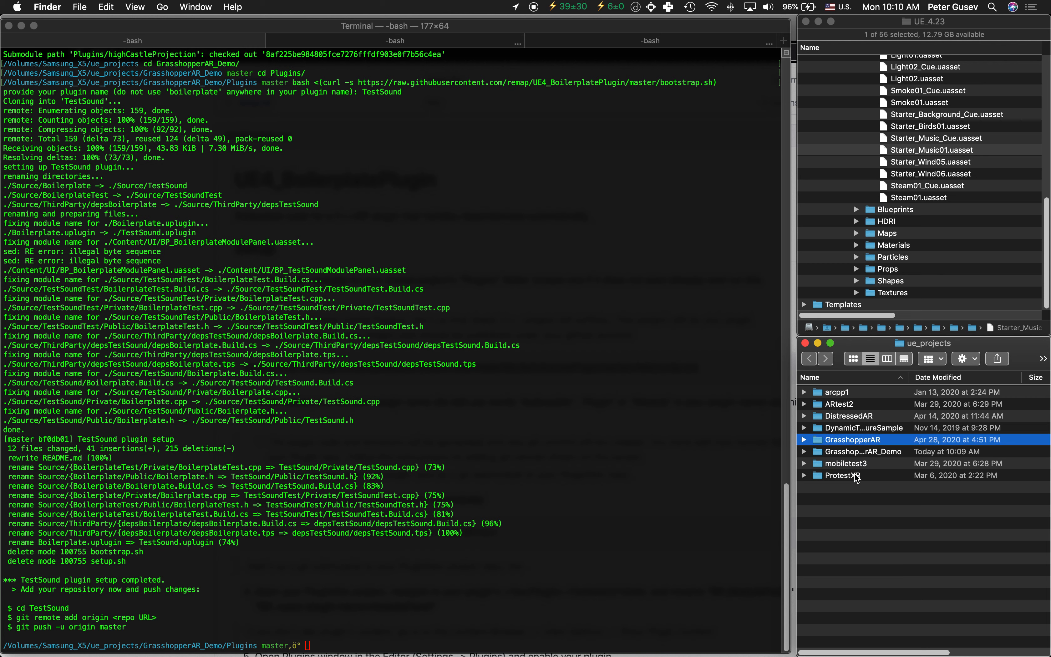
{"action": "left_click_drag", "start_coordinate": [908, 380], "coordinate": [979, 381]}
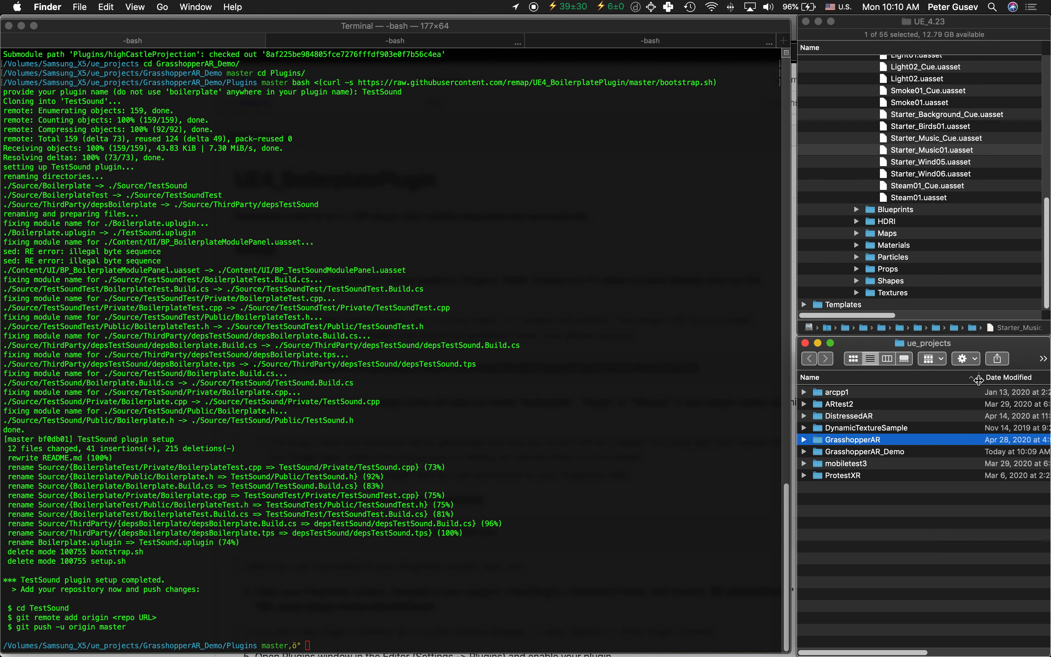
Enter the GrasshopperAR_Demo folder and open GrasshopperAR.uproject
{"action": "key", "text": "Down"}
{"action": "key", "text": "super+Down"}
{"action": "key", "text": "Down"}
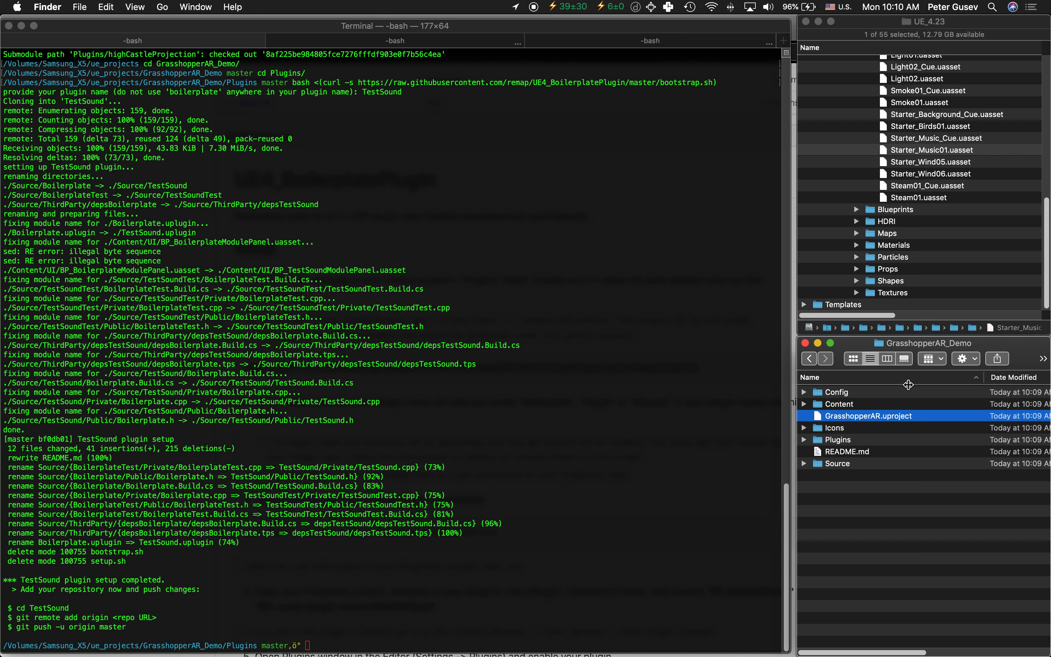
{"action": "left_click", "coordinate": [866, 416]}
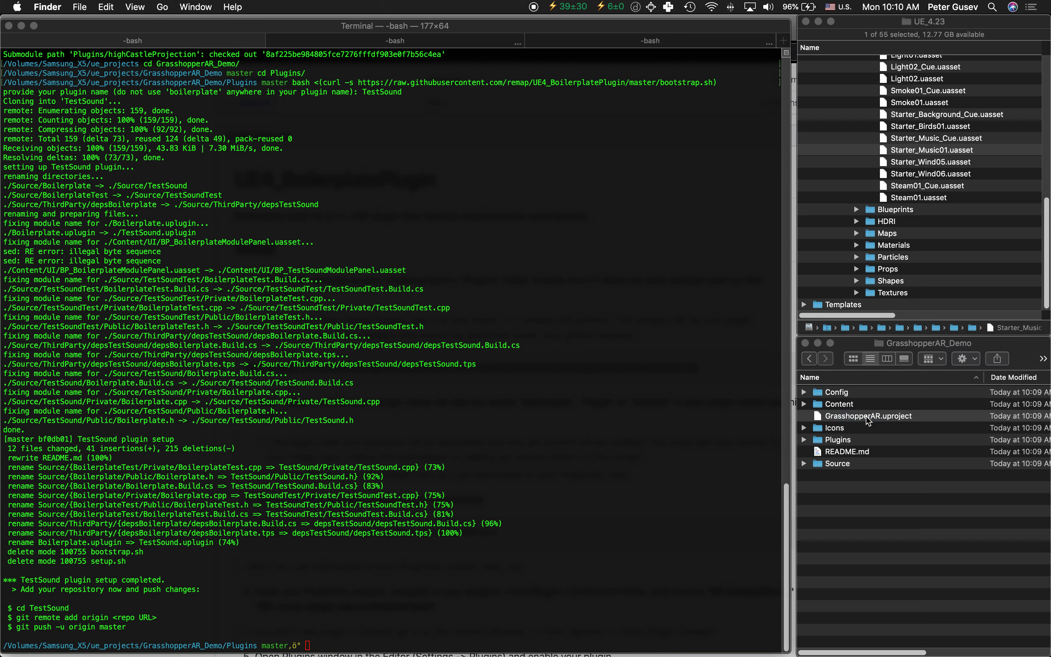
Expand the project's Plugins folder and its TestSound subfolder to inspect the generated plugin files
{"action": "left_click", "coordinate": [804, 439]}
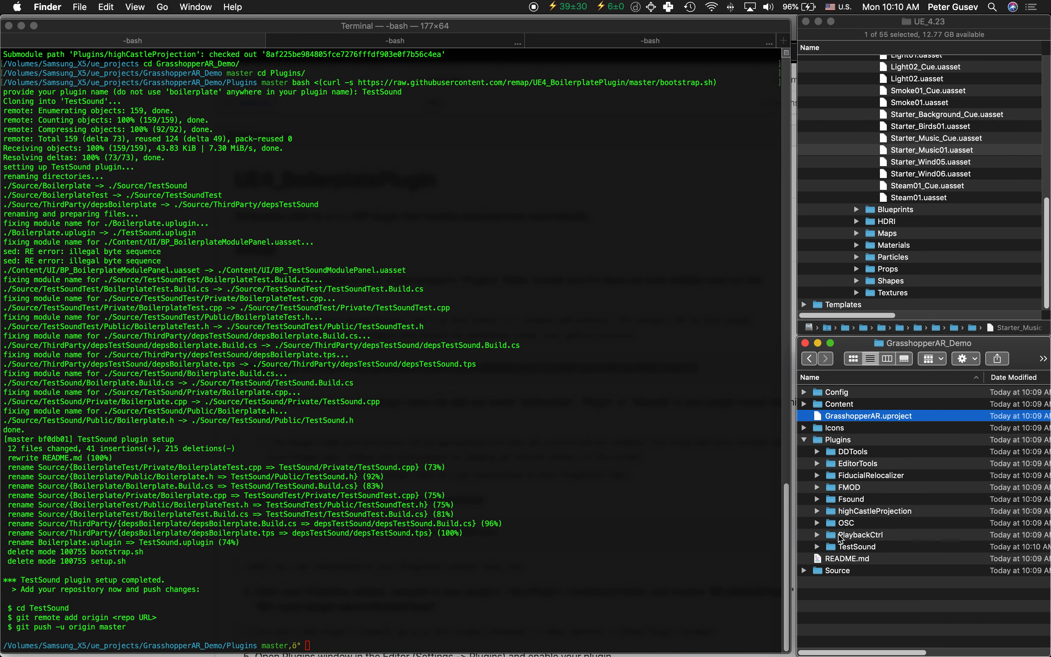
{"action": "left_click", "coordinate": [851, 546]}
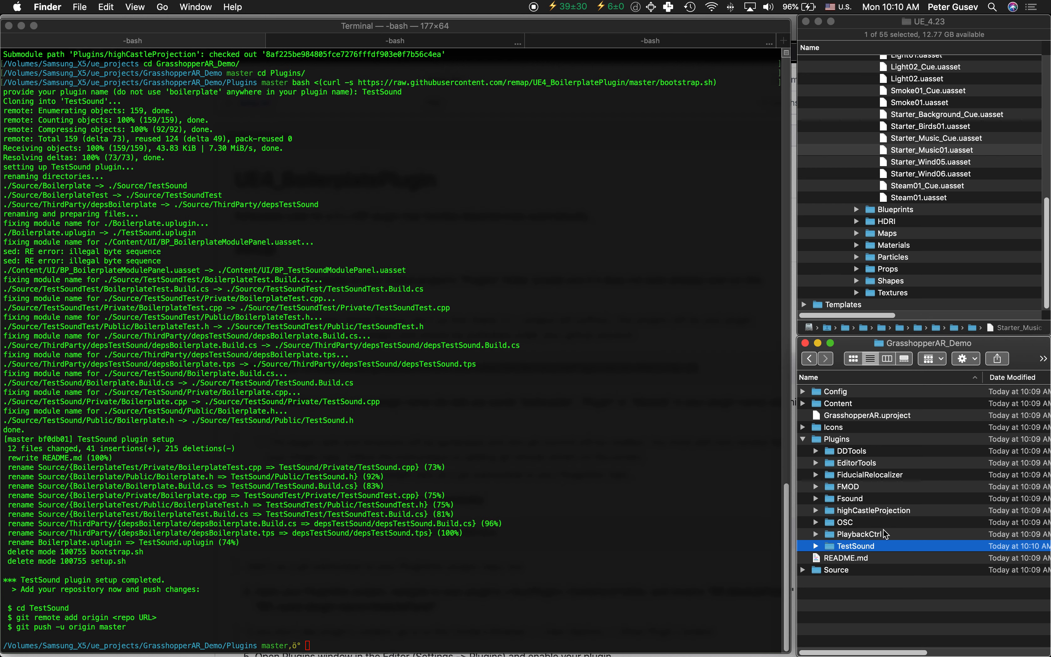
{"action": "key", "text": "Right"}
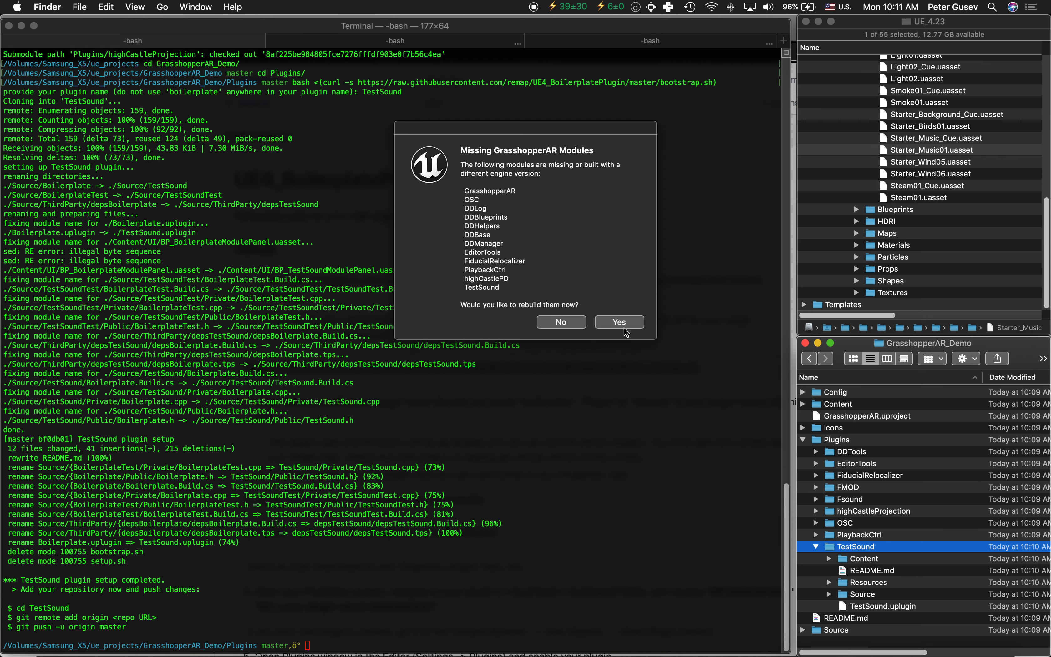
Agree to rebuild the missing GrasshopperAR modules and show the build log
{"action": "left_click", "coordinate": [623, 326]}
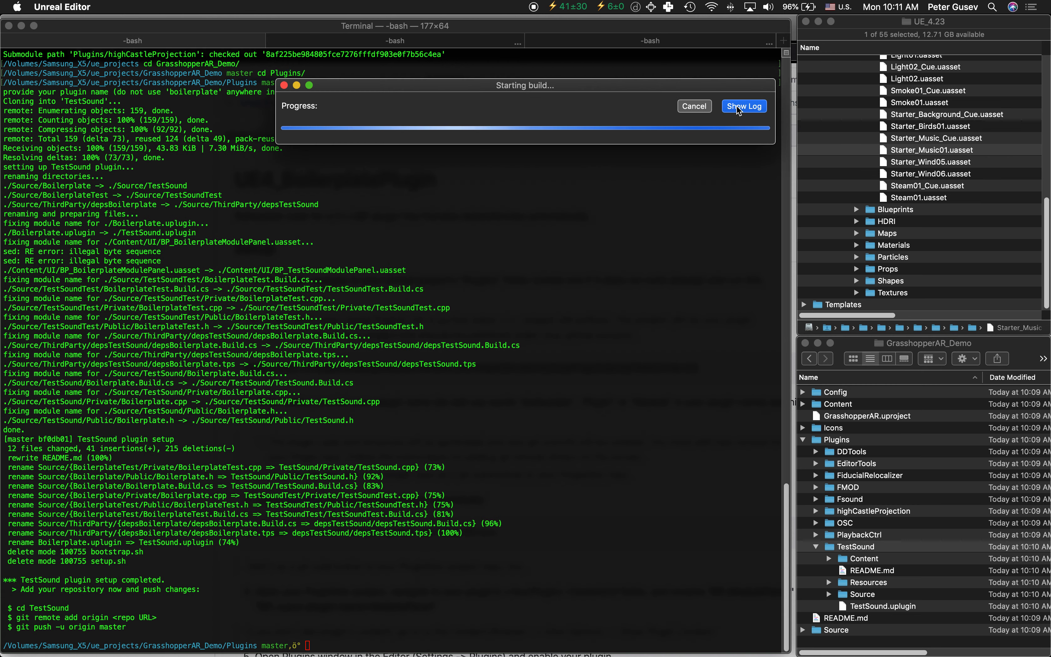
{"action": "left_click", "coordinate": [737, 107]}
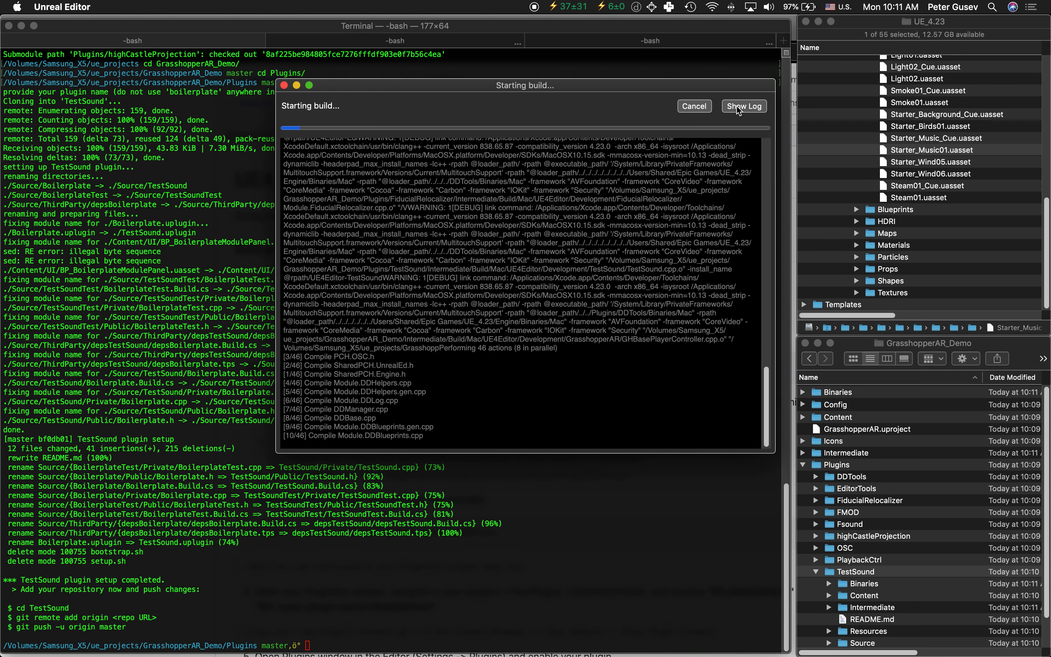
Switch to GitHub Desktop, enlarge its window and make the last-listed GrasshopperAR under remap the current repository
{"action": "key", "text": "super+Tab"}
{"action": "key", "text": "super+shift+Tab"}
{"action": "key", "text": "super+shift+Tab"}
{"action": "key", "text": "super+shift+Tab"}
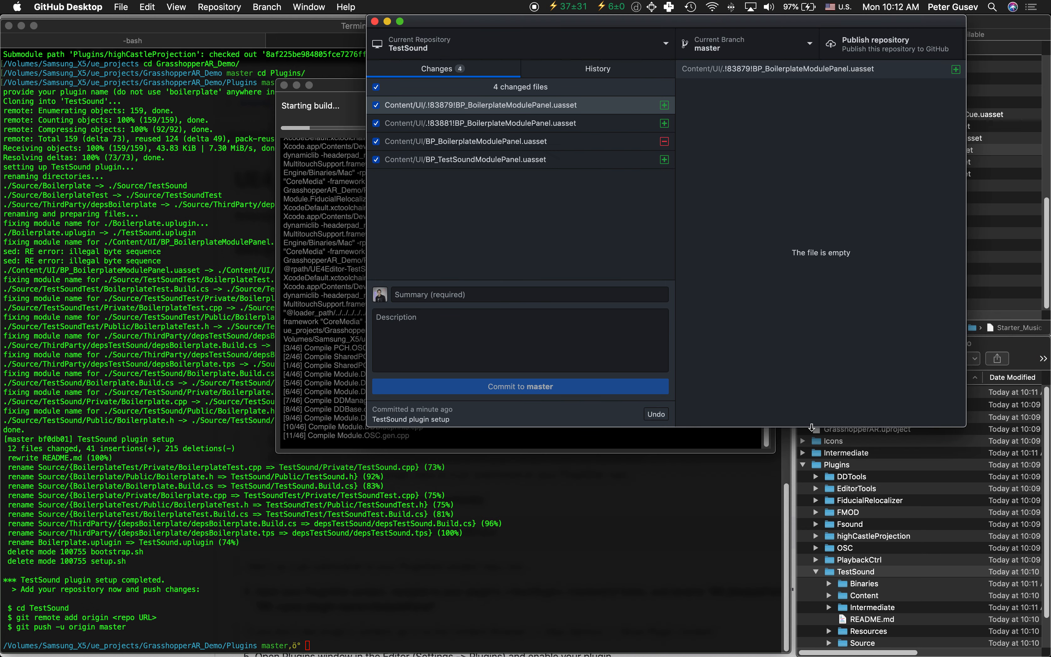
{"action": "left_click_drag", "start_coordinate": [960, 423], "coordinate": [1028, 585]}
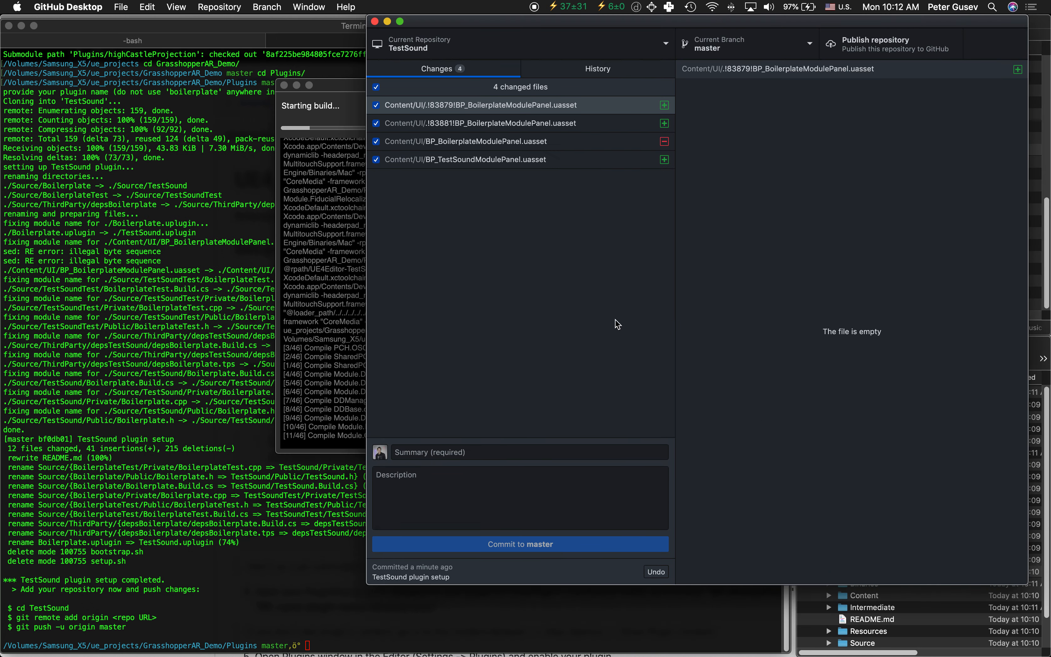
{"action": "left_click", "coordinate": [567, 39]}
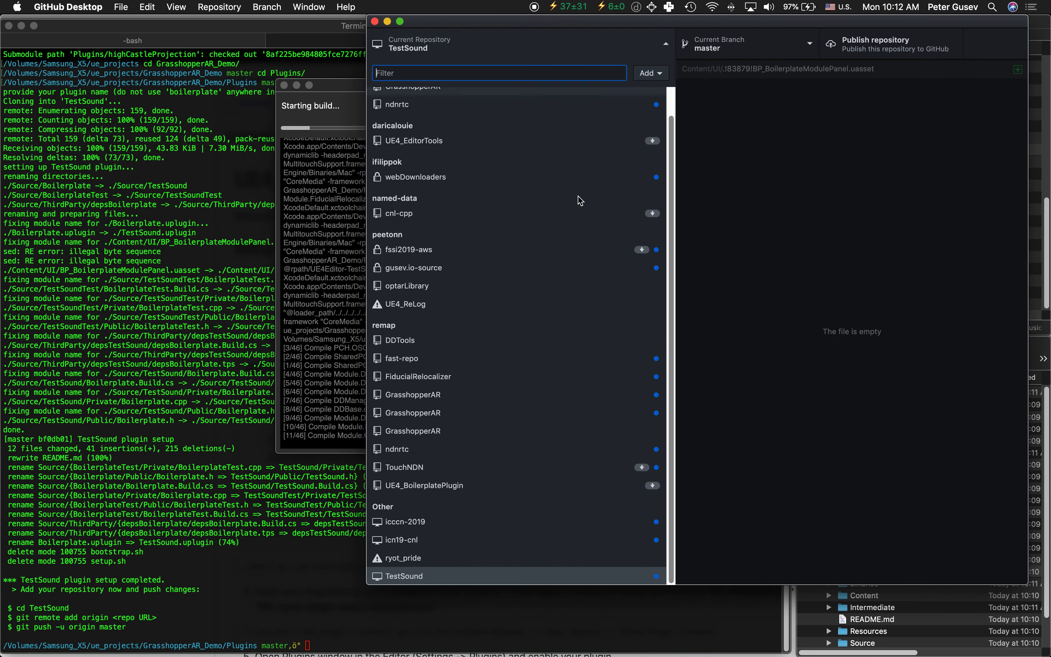
{"action": "left_click", "coordinate": [542, 432]}
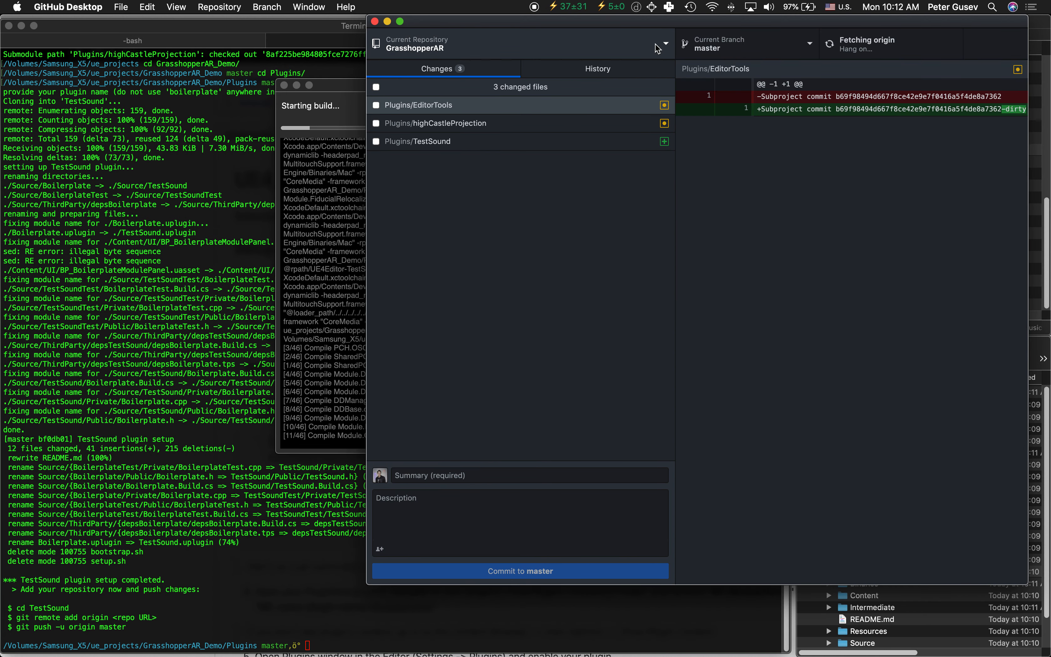
Reveal the current GrasshopperAR repository in Finder to check its folder, and close that Finder window
{"action": "left_click", "coordinate": [655, 45]}
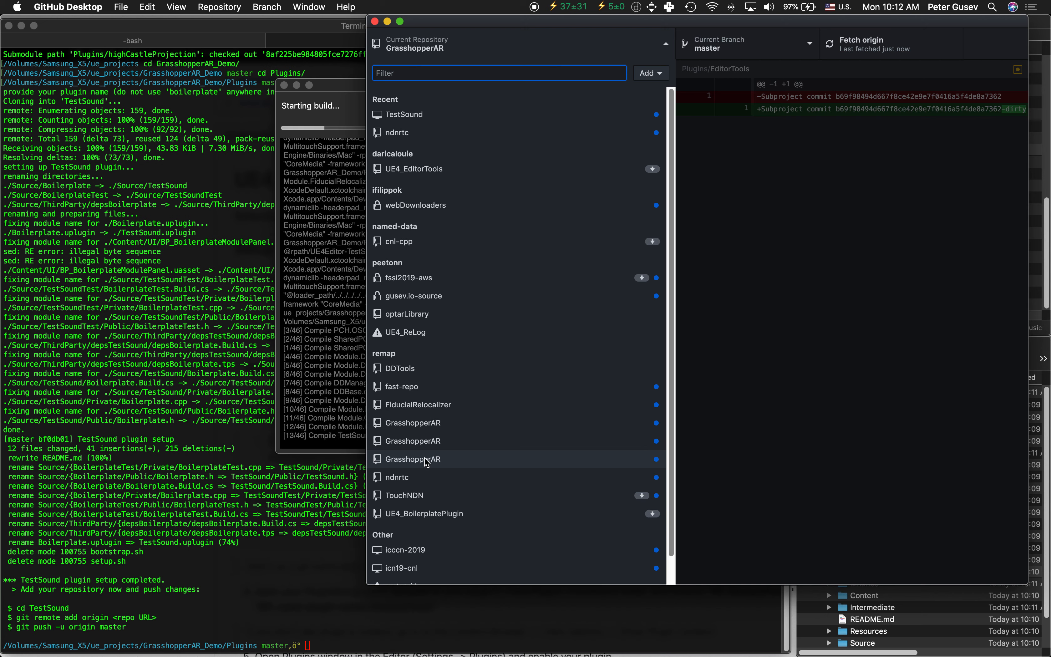
{"action": "right_click", "coordinate": [472, 456]}
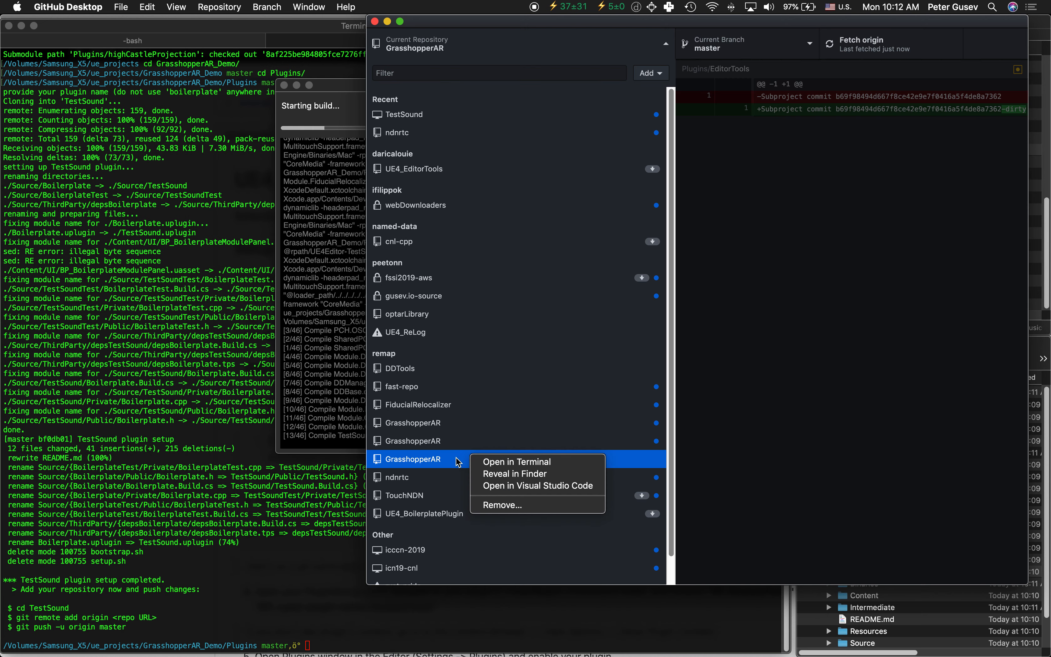
{"action": "left_click", "coordinate": [493, 473]}
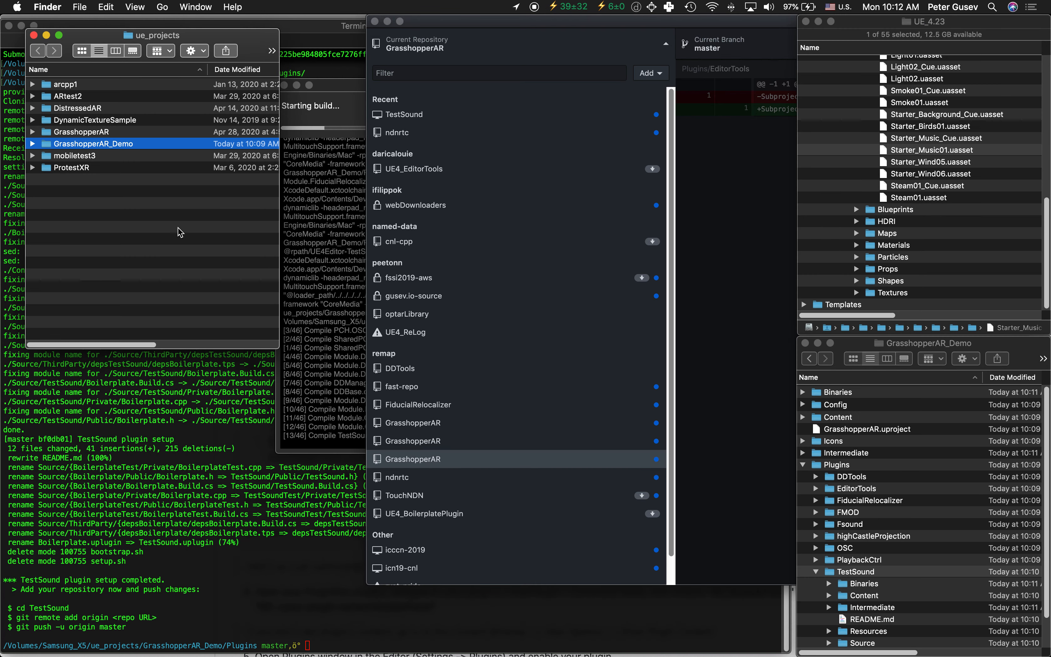
{"action": "left_click", "coordinate": [34, 36]}
Remove the GrasshopperAR repository located in GrasshopperAR_Demo from GitHub Desktop without moving its files to the Trash
{"action": "right_click", "coordinate": [461, 461]}
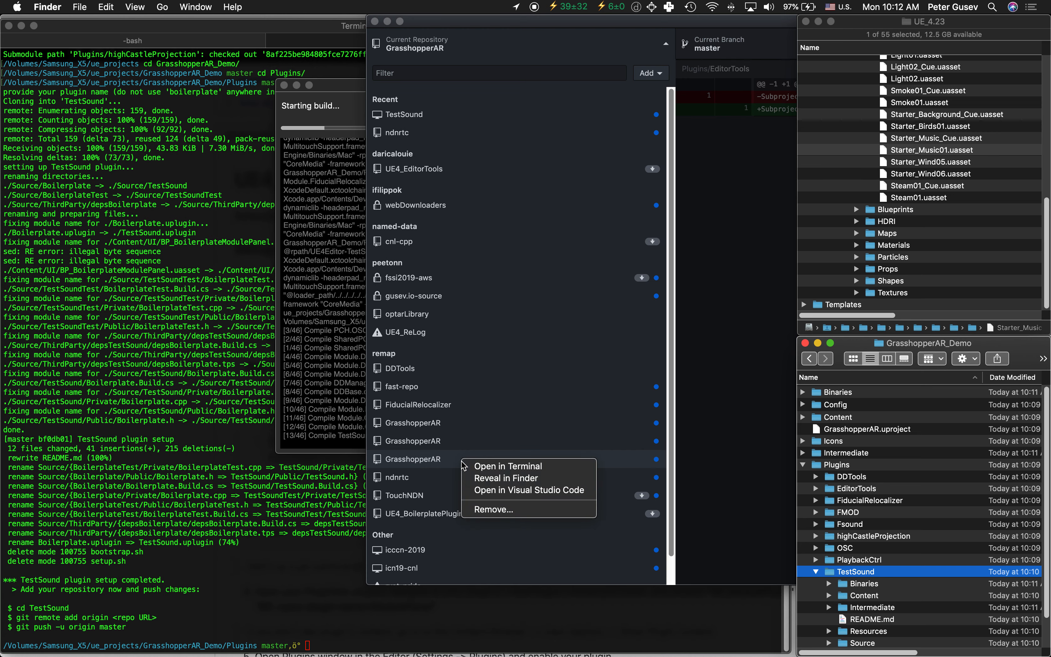
{"action": "left_click", "coordinate": [506, 510]}
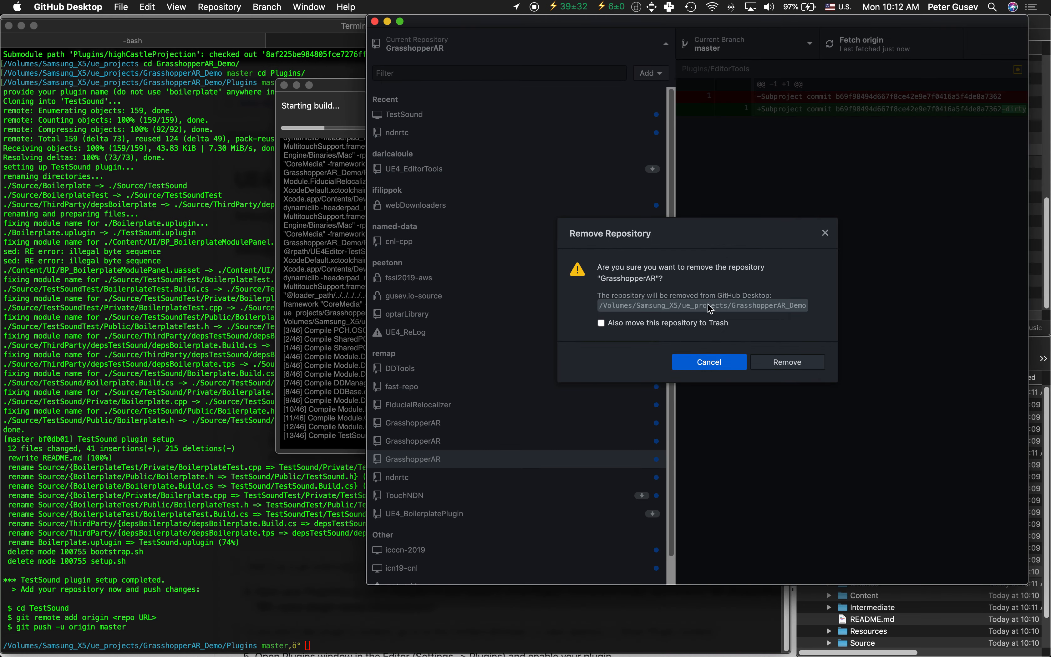
{"action": "left_click", "coordinate": [782, 364]}
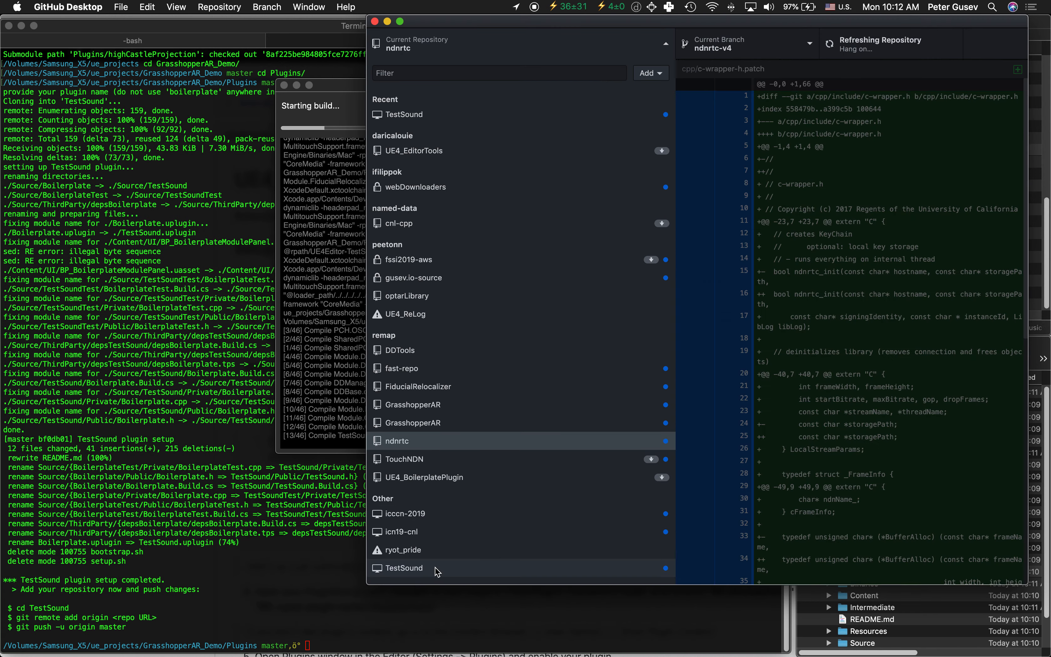
Remove the TestSound repository from GitHub Desktop while keeping its files on disk
{"action": "left_click", "coordinate": [437, 571]}
{"action": "left_click", "coordinate": [487, 45]}
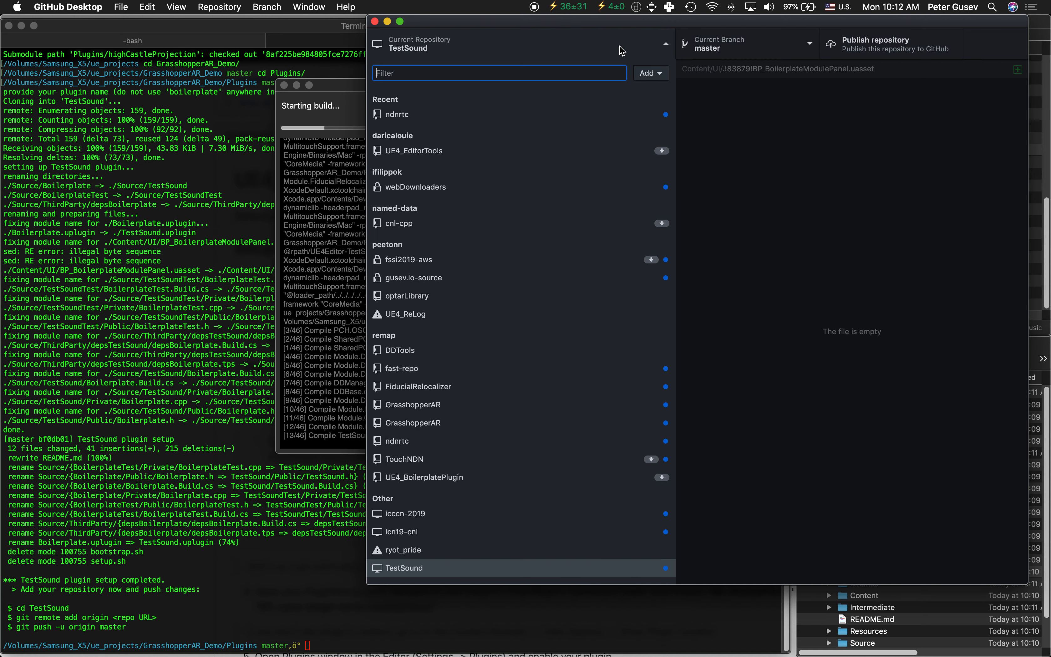
{"action": "right_click", "coordinate": [455, 566]}
{"action": "left_click", "coordinate": [482, 617]}
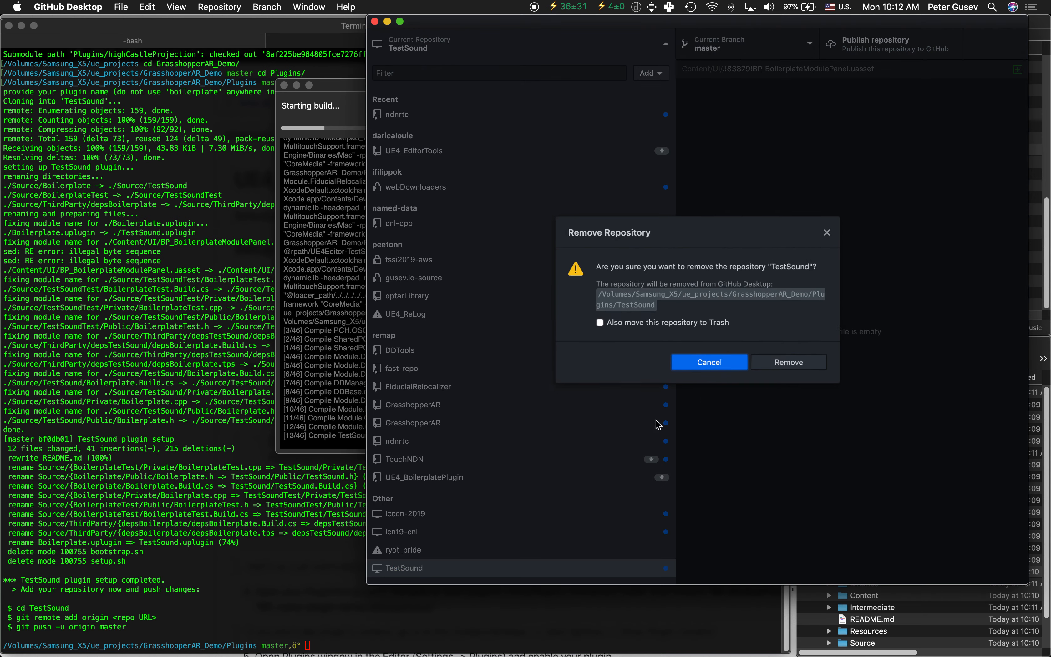
{"action": "left_click", "coordinate": [758, 362]}
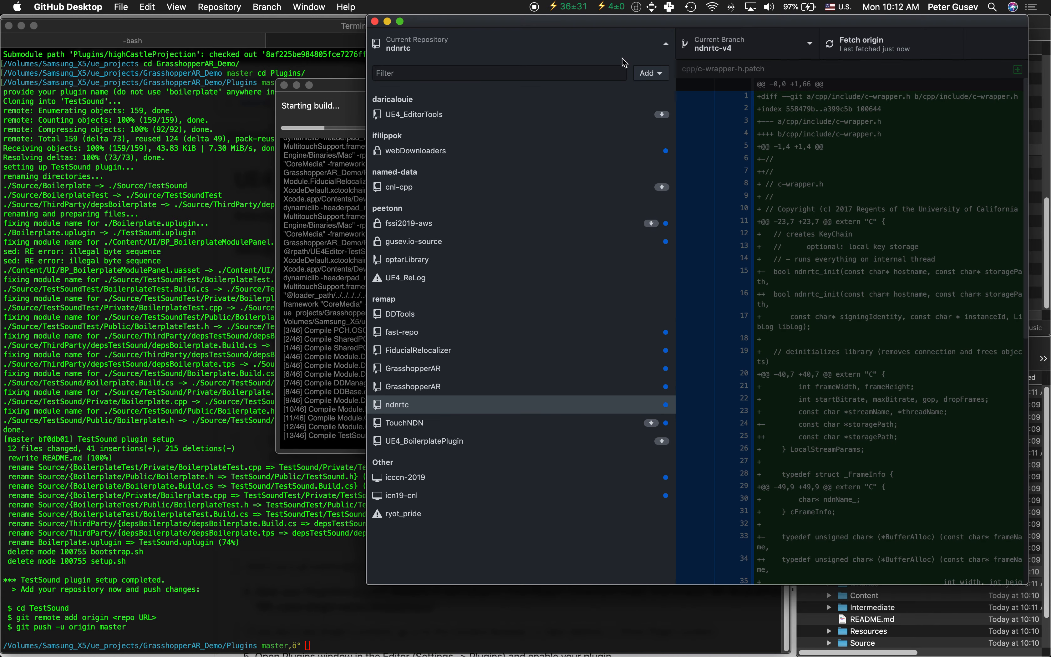
Switch to Terminal, change into the TestSound folder, print its path and copy that path to the clipboard with pbcopy
{"action": "left_click", "coordinate": [151, 401]}
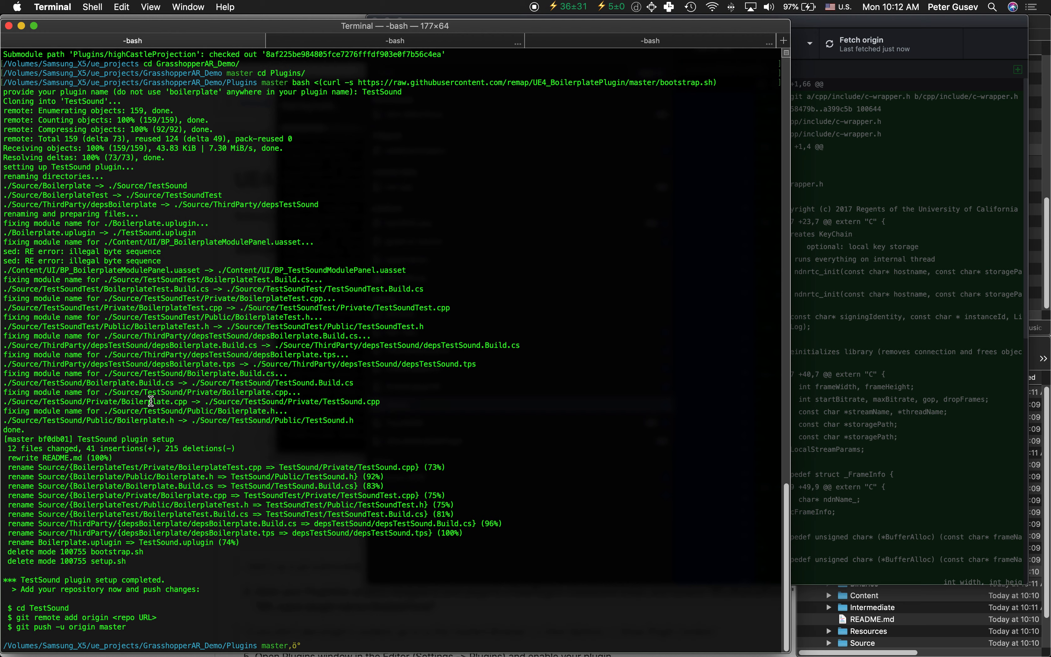
{"action": "type", "text": "cd TestSound/"}
{"action": "key", "text": "Return"}
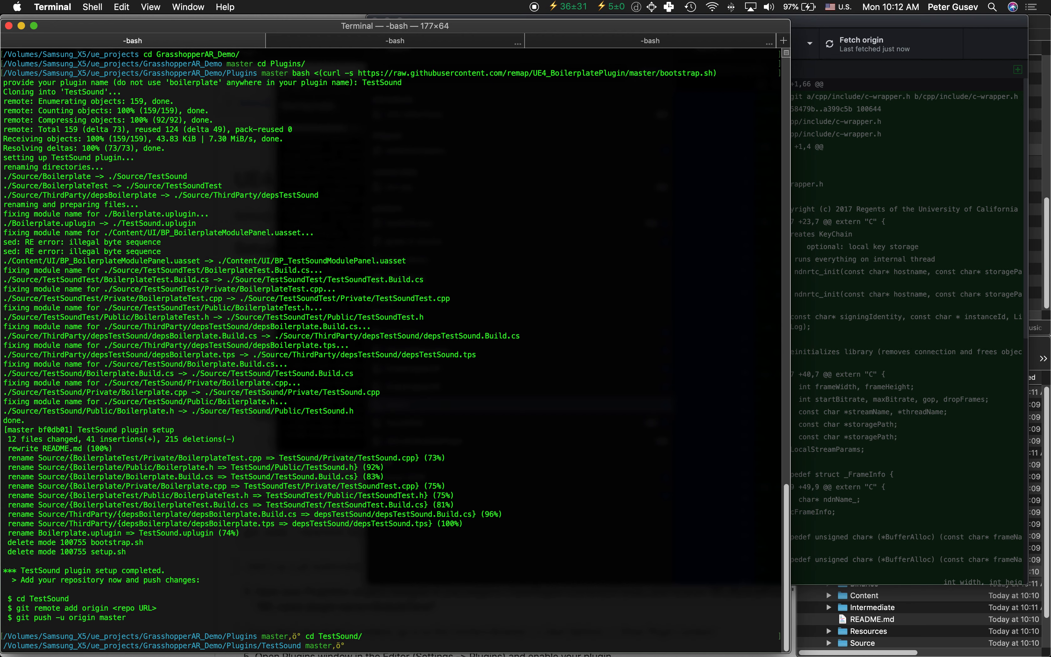
{"action": "type", "text": "pwd"}
{"action": "key", "text": "Return"}
{"action": "type", "text": "pwd | p"}
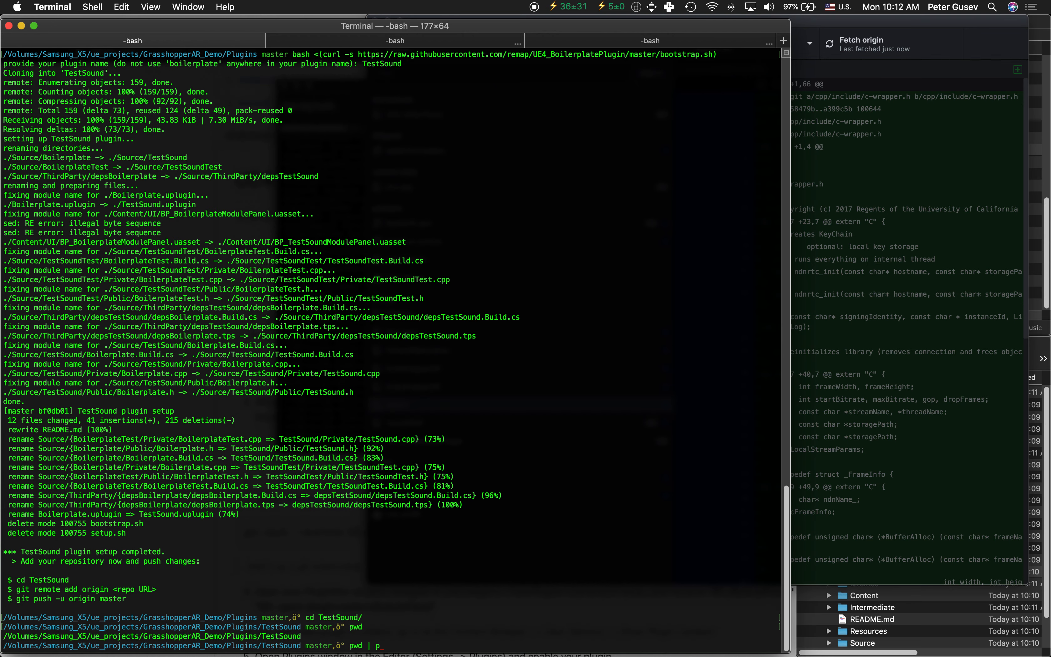
{"action": "type", "text": "bcopy"}
{"action": "key", "text": "Return"}
Switch to GitHub Desktop and add the existing local repository at /Volumes/Samsung_X5/ue_projects/GrasshopperAR_Demo/Plugins/TestSound
{"action": "key", "text": "super+Tab"}
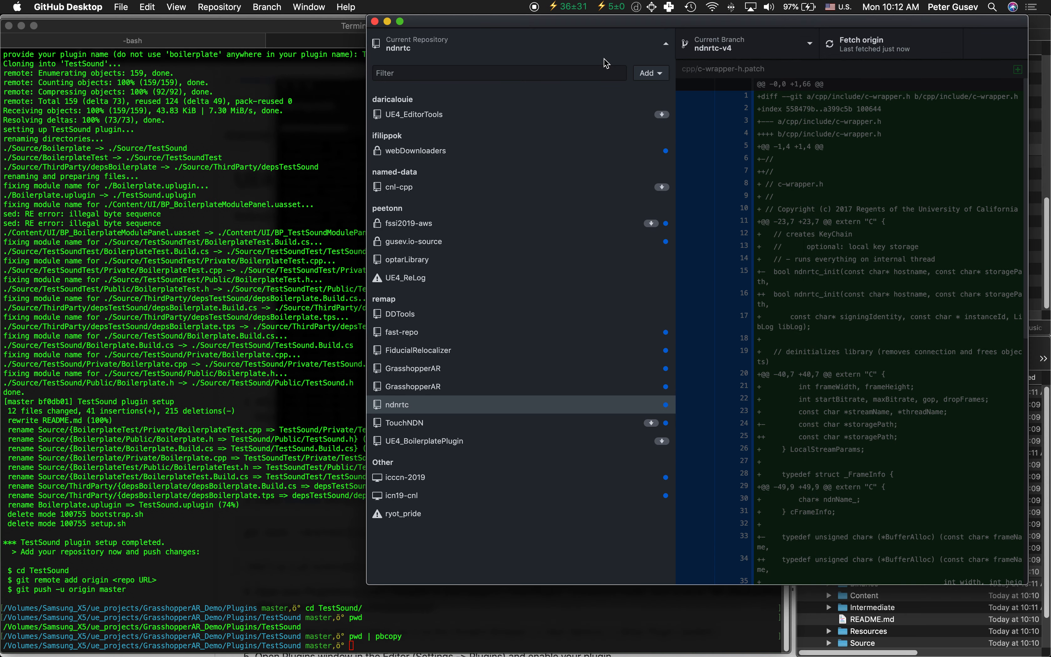
{"action": "left_click", "coordinate": [650, 73]}
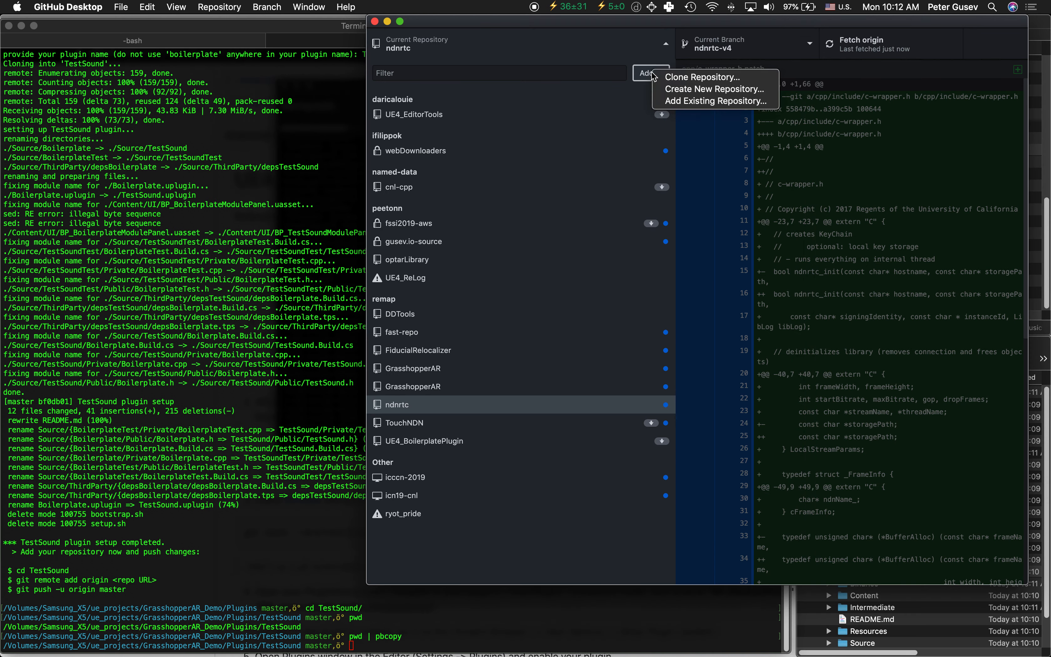
{"action": "left_click", "coordinate": [682, 100]}
{"action": "type", "text": "/Volumes/Samsung_X5/ue_projects/GrasshopperAR_Demo/Plugins/TestSound"}
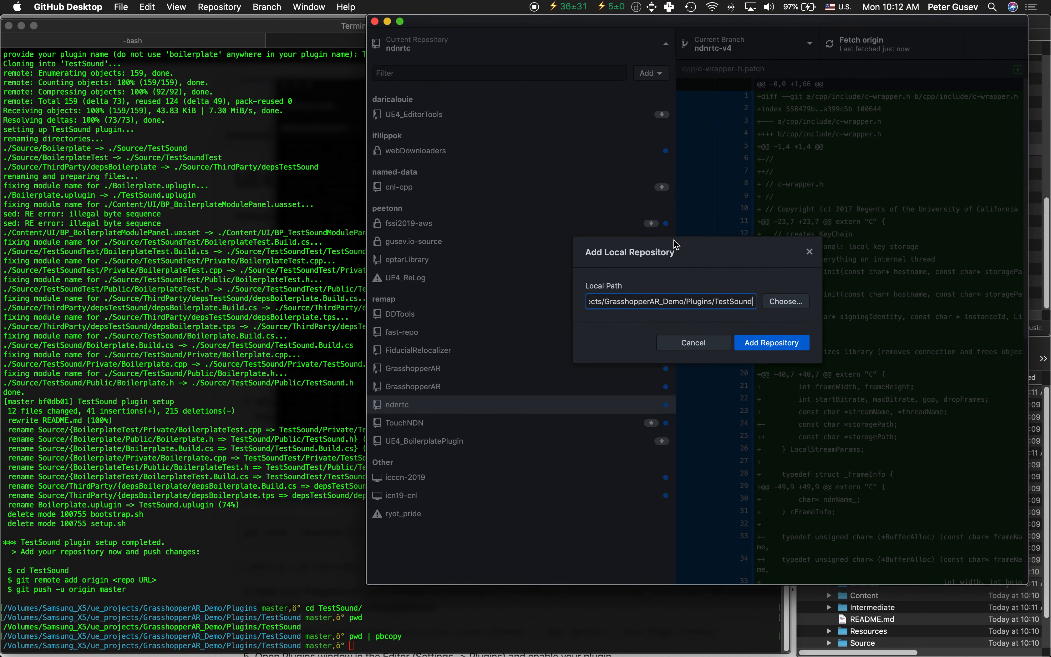
{"action": "left_click", "coordinate": [774, 348]}
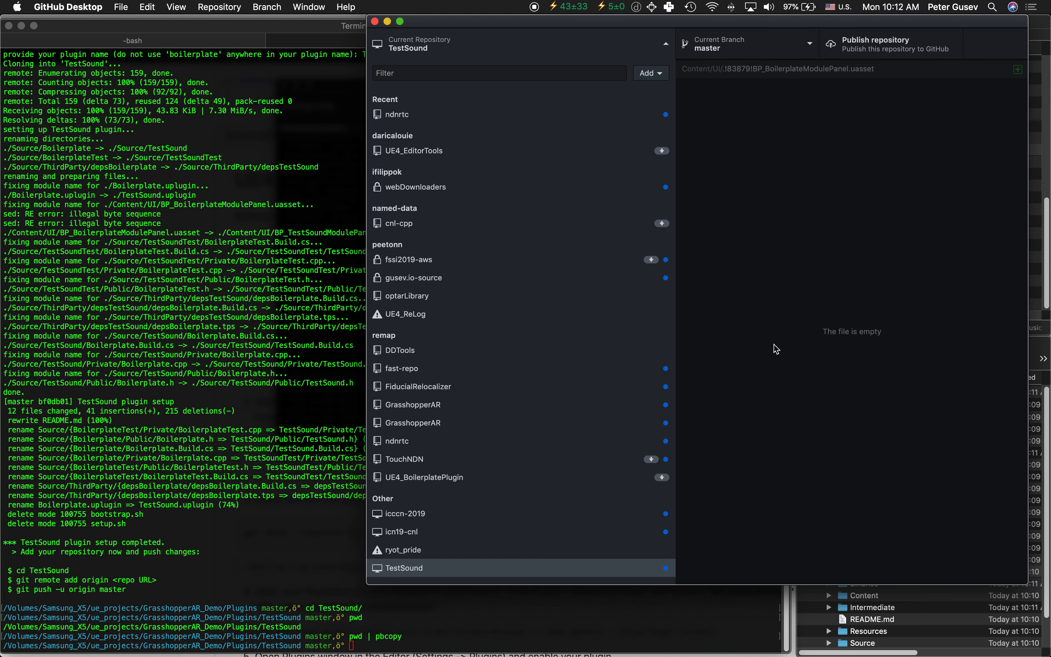
Switch to Terminal, go up two folders to GrasshopperAR_Demo and copy its path to the clipboard with pbcopy
{"action": "left_click", "coordinate": [194, 453]}
{"action": "type", "text": ".."}
{"action": "key", "text": "Return"}
{"action": "type", "text": ".."}
{"action": "key", "text": "Return"}
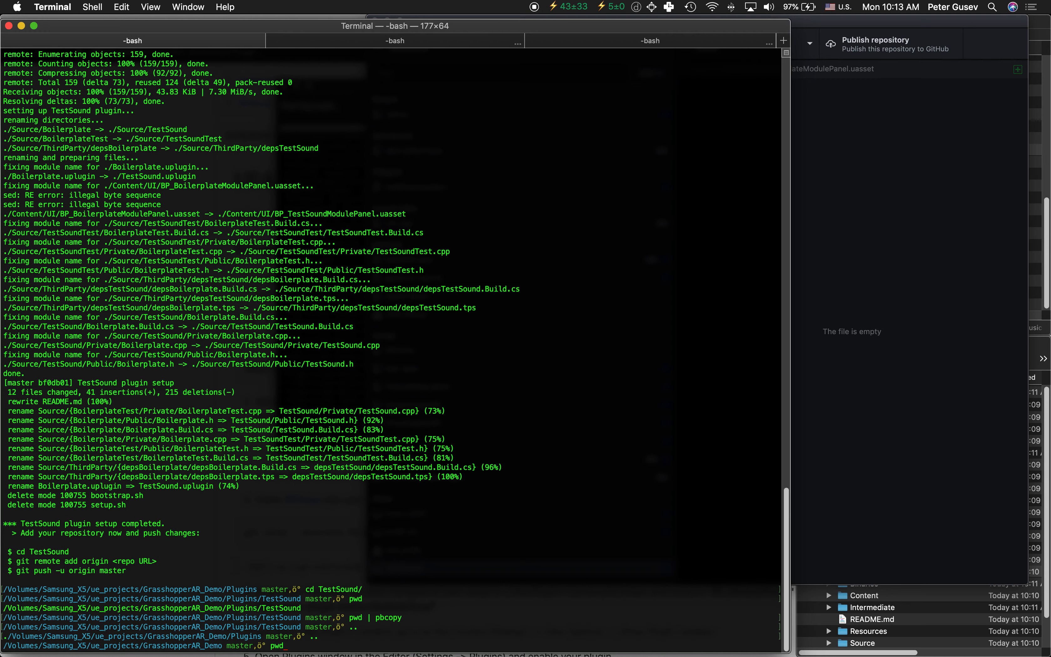
{"action": "type", "text": "pwd | pbcopy"}
{"action": "key", "text": "Return"}
Switch to GitHub Desktop, add the existing repository at /Volumes/Samsung_X5/ue_projects/GrasshopperAR_Demo and make GrasshopperAR the current repository
{"action": "key", "text": "super+Tab"}
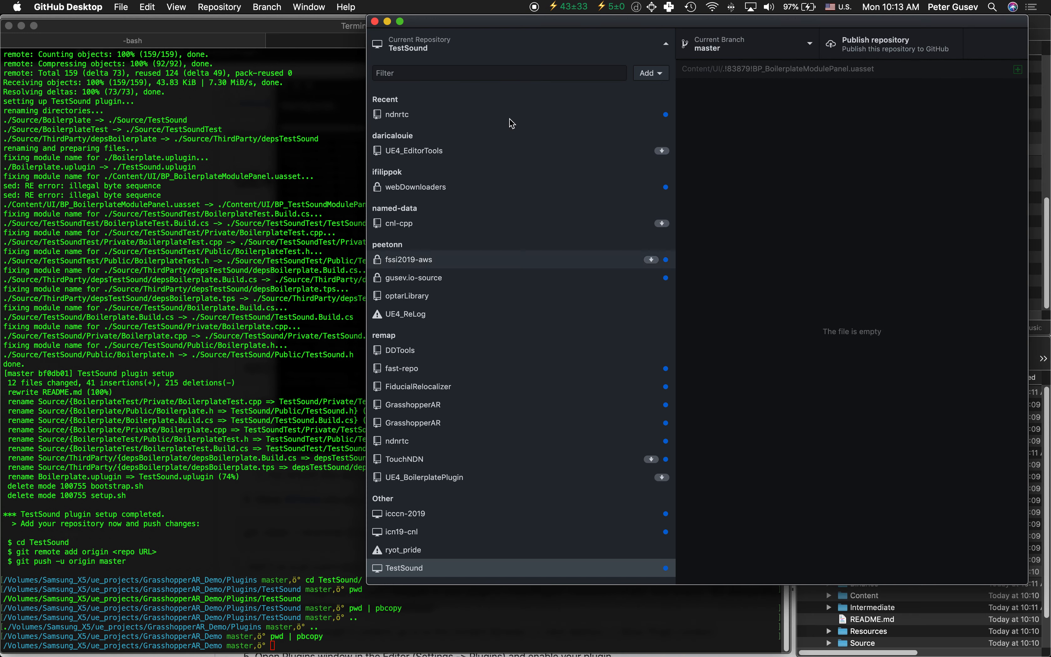
{"action": "left_click", "coordinate": [652, 78]}
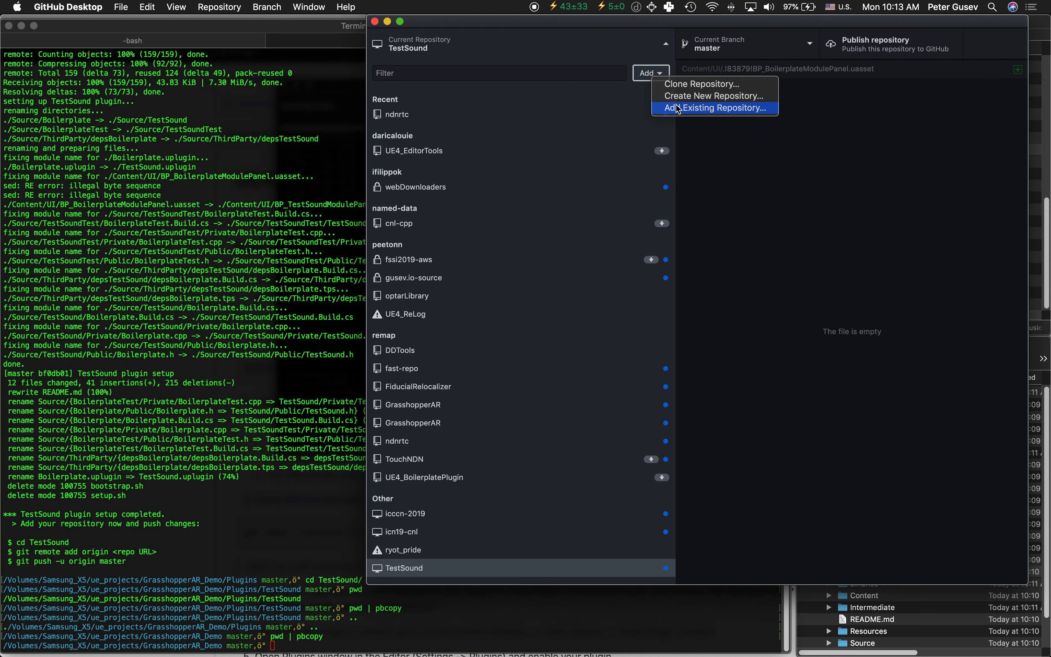
{"action": "left_click", "coordinate": [677, 108]}
{"action": "type", "text": "/Volumes/Samsung_X5/ue_projects/GrasshopperAR_Demo"}
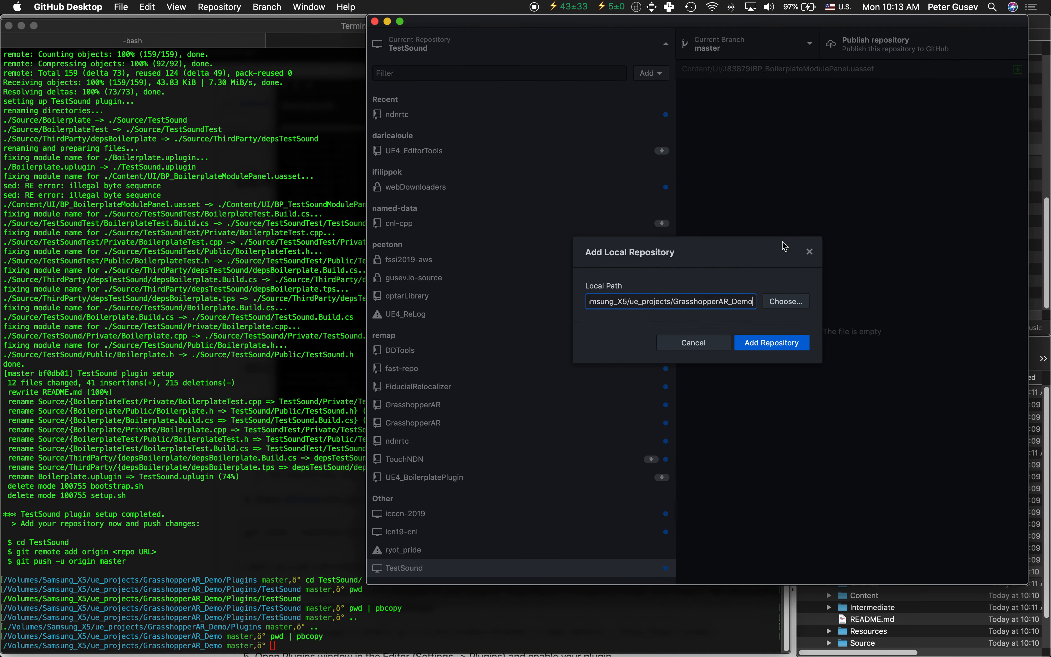
{"action": "left_click", "coordinate": [762, 346]}
{"action": "left_click", "coordinate": [547, 459]}
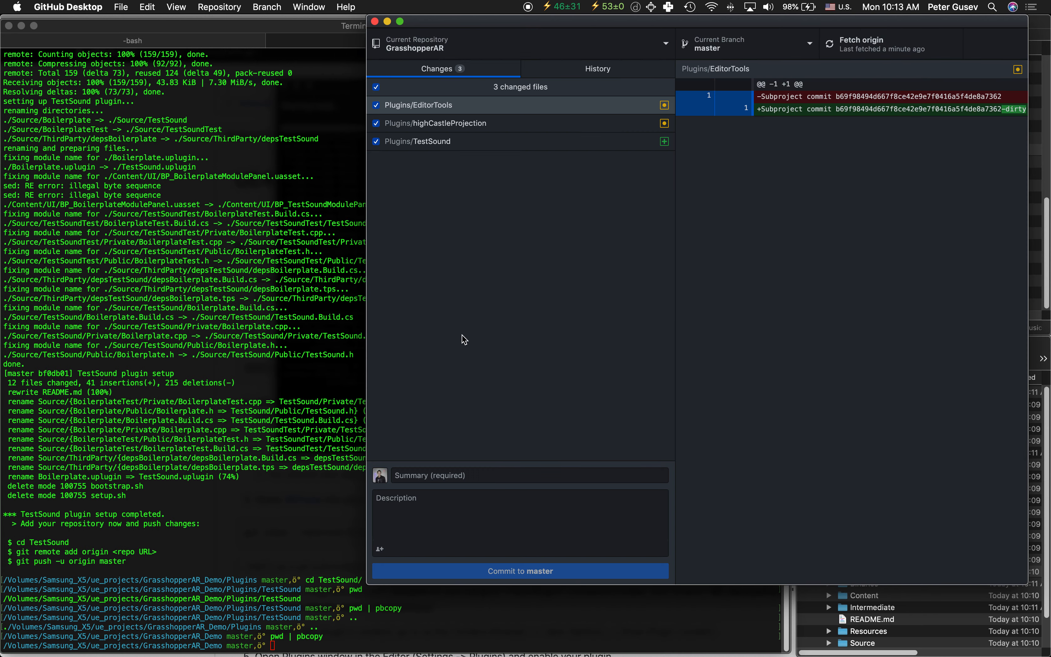
Switch to the Unreal Editor build window to check the compile progress, and return to GitHub Desktop
{"action": "key", "text": "super+Tab"}
{"action": "key", "text": "super+Tab"}
{"action": "key", "text": "super+Tab"}
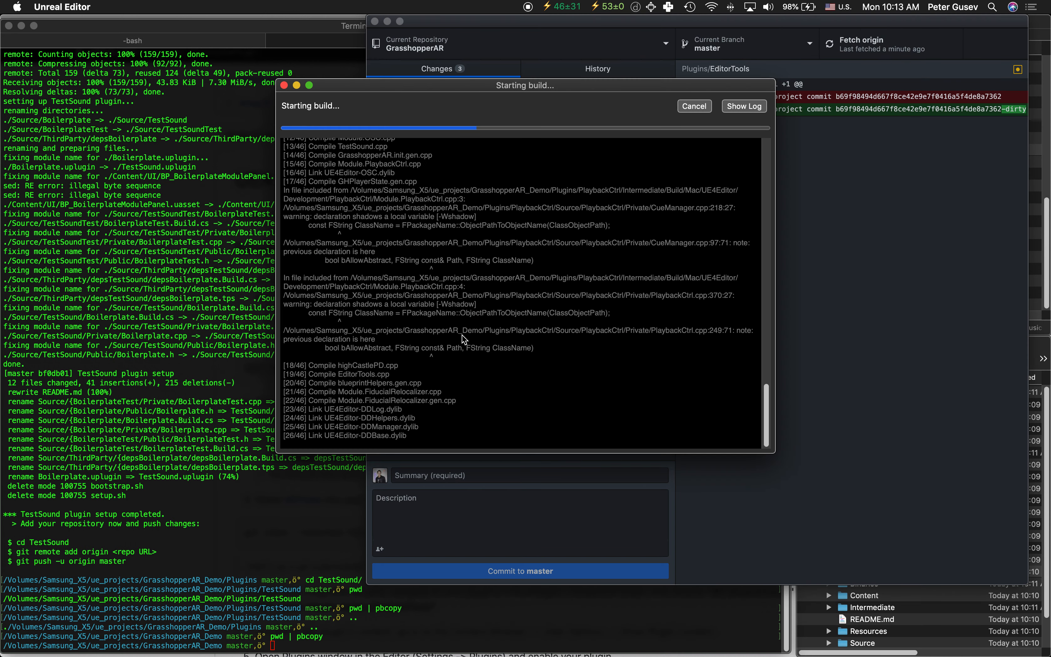
{"action": "left_click", "coordinate": [778, 487]}
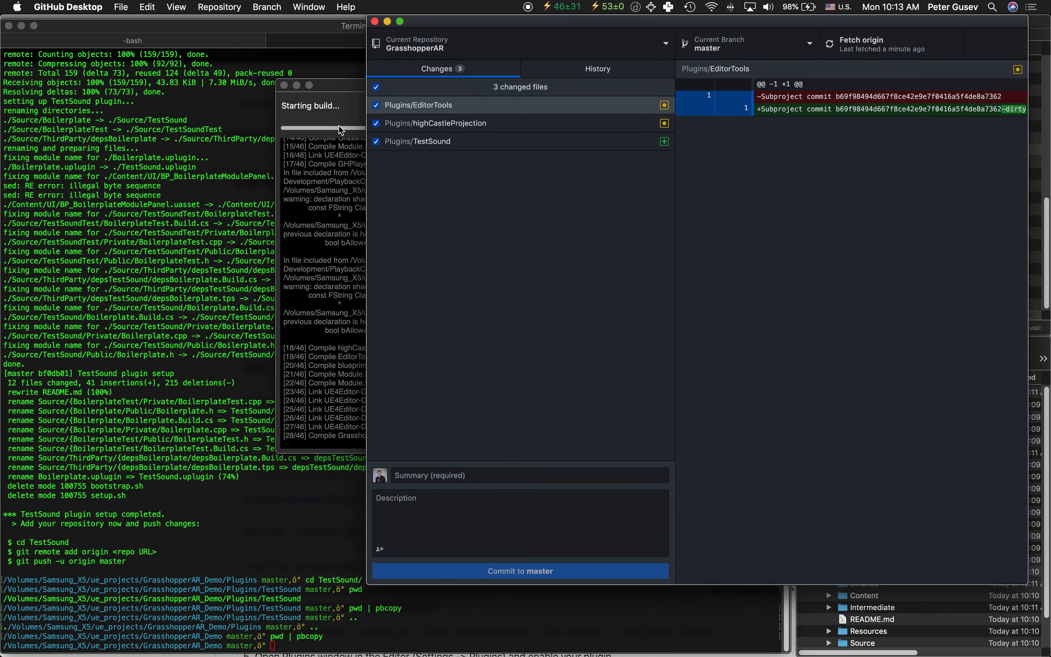
Widen the GitHub Desktop window and examine the GrasshopperAR changes for EditorTools, highCastleProjection and TestSound
{"action": "left_click_drag", "start_coordinate": [366, 126], "coordinate": [310, 126]}
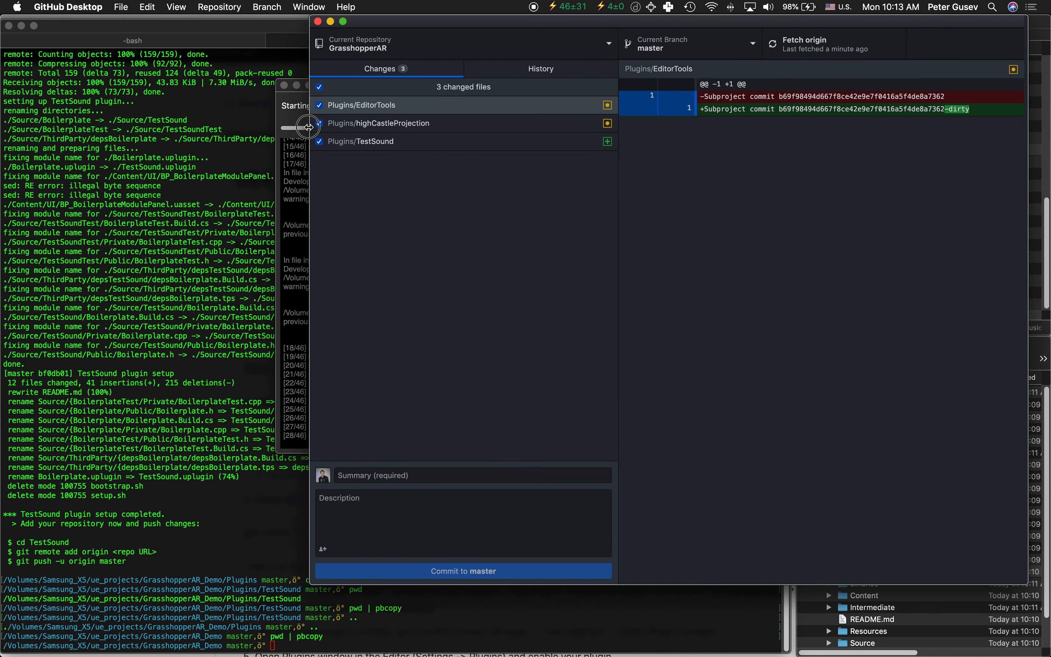
{"action": "left_click", "coordinate": [492, 126]}
{"action": "left_click", "coordinate": [559, 106]}
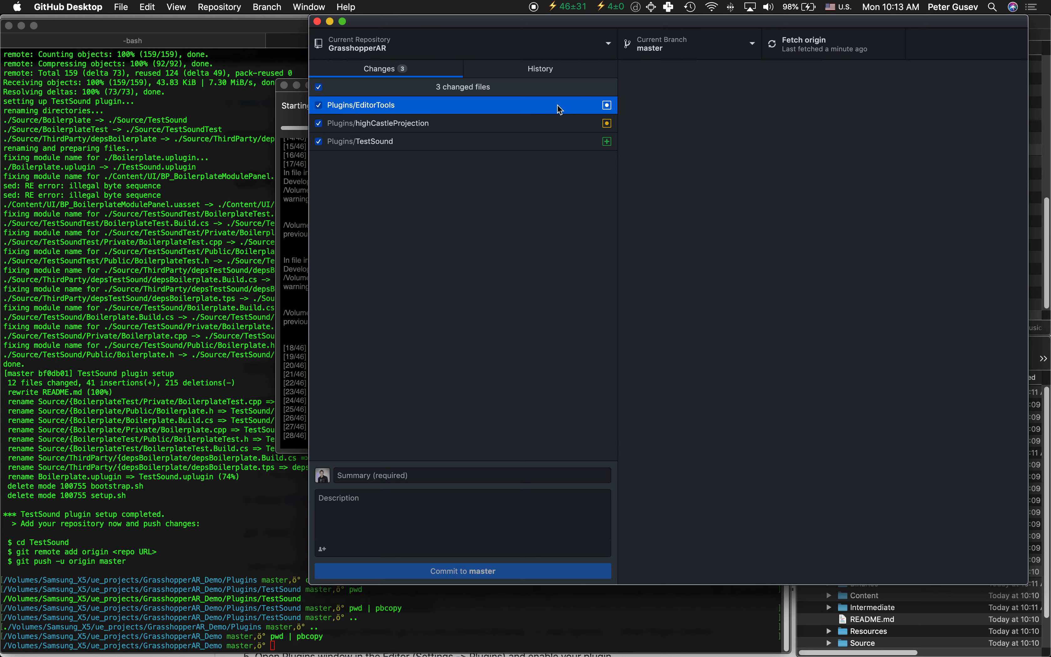
{"action": "left_click", "coordinate": [553, 123]}
{"action": "left_click", "coordinate": [552, 140]}
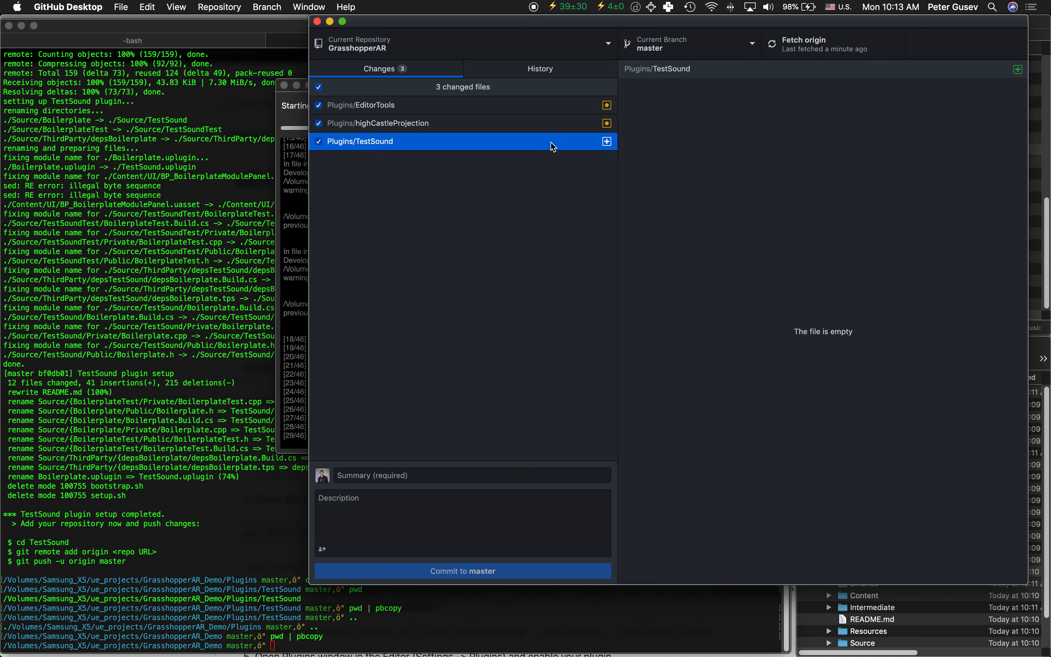
{"action": "left_click", "coordinate": [554, 127]}
{"action": "left_click", "coordinate": [554, 112]}
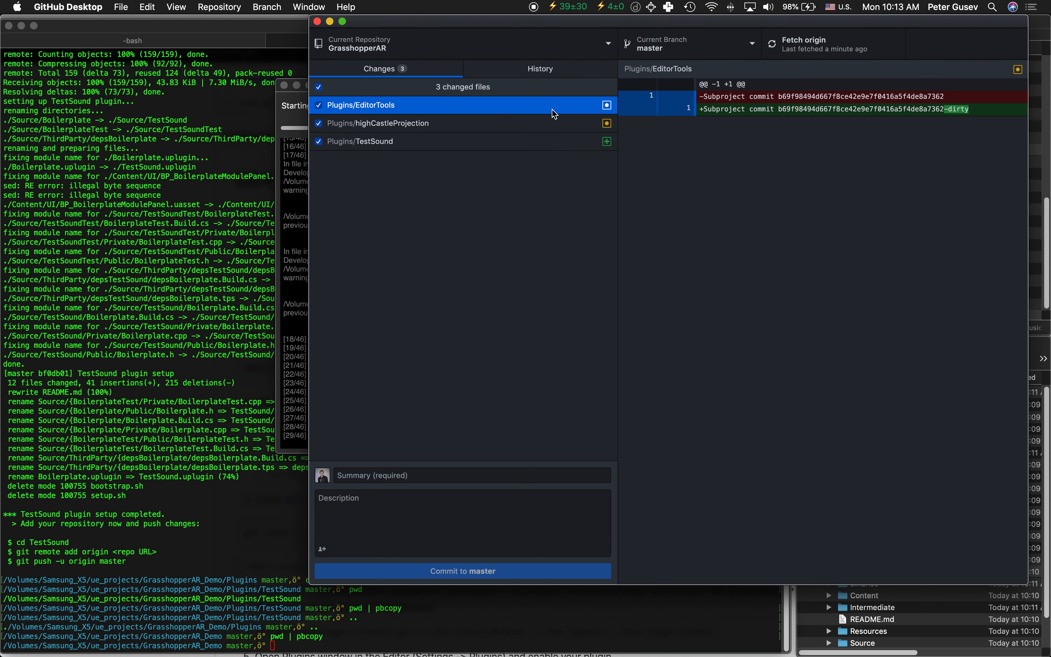
{"action": "left_click", "coordinate": [554, 126]}
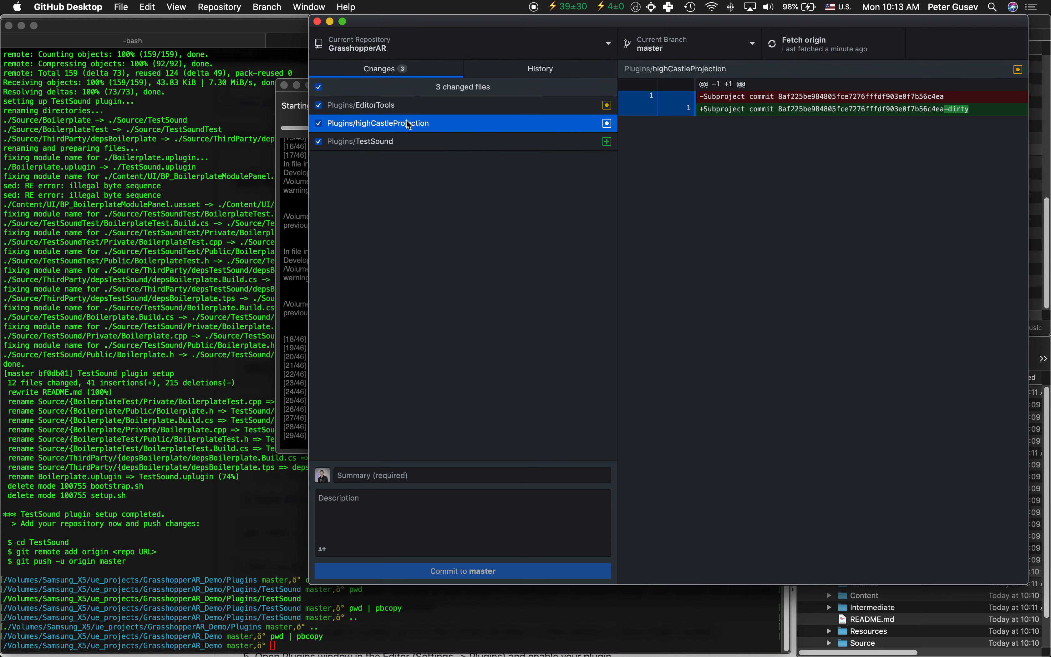
{"action": "left_click", "coordinate": [450, 111]}
{"action": "left_click", "coordinate": [491, 126]}
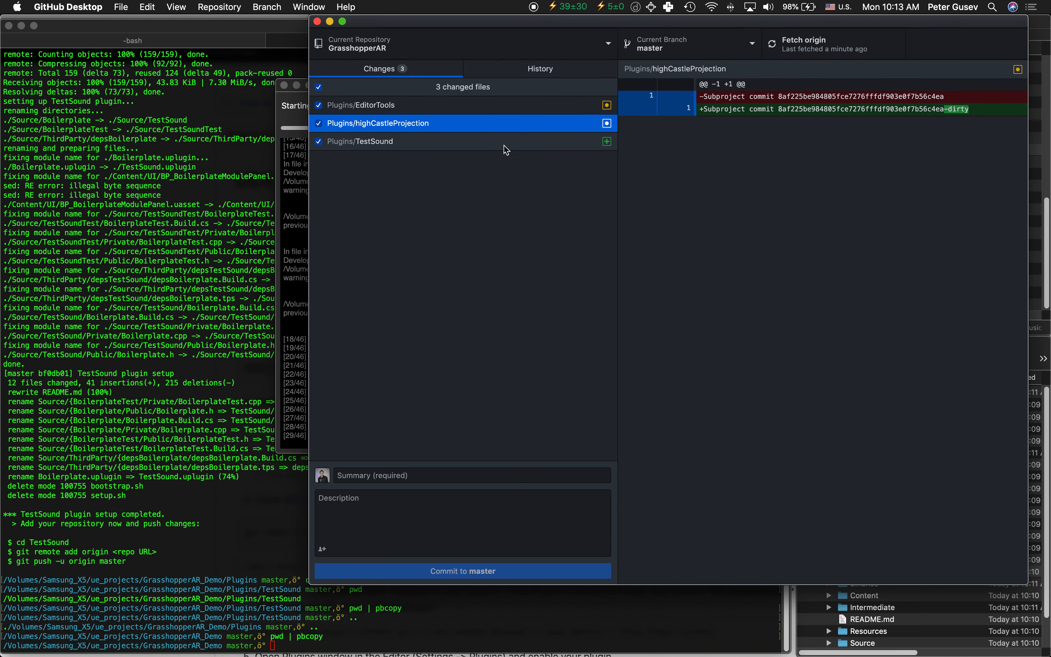
{"action": "left_click", "coordinate": [506, 149]}
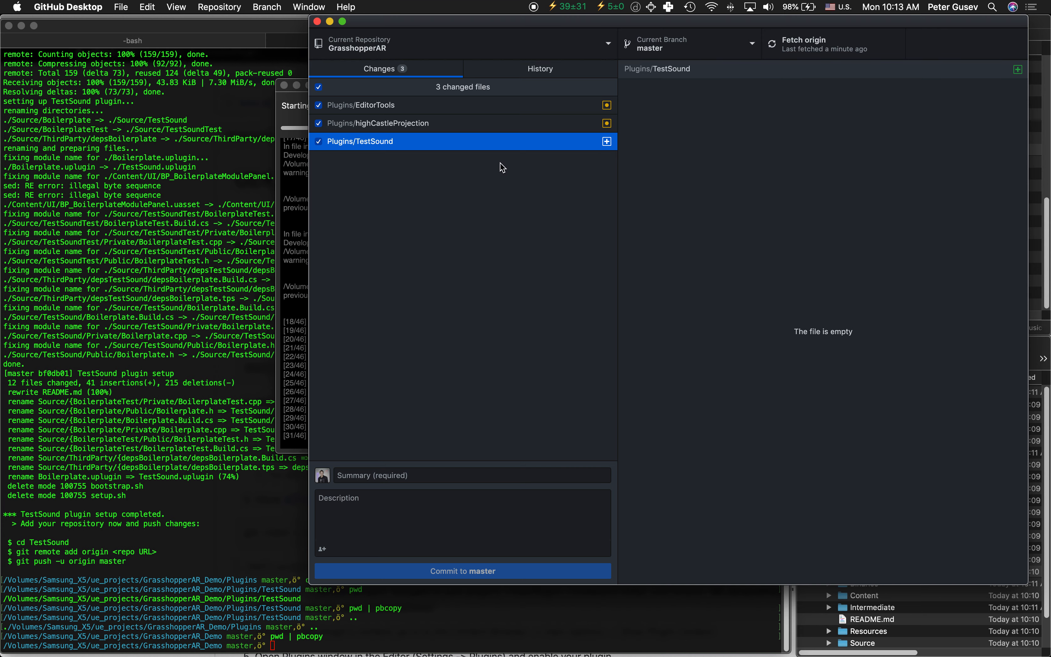
Make TestSound under Other the current repository to show its changed files
{"action": "left_click", "coordinate": [591, 51]}
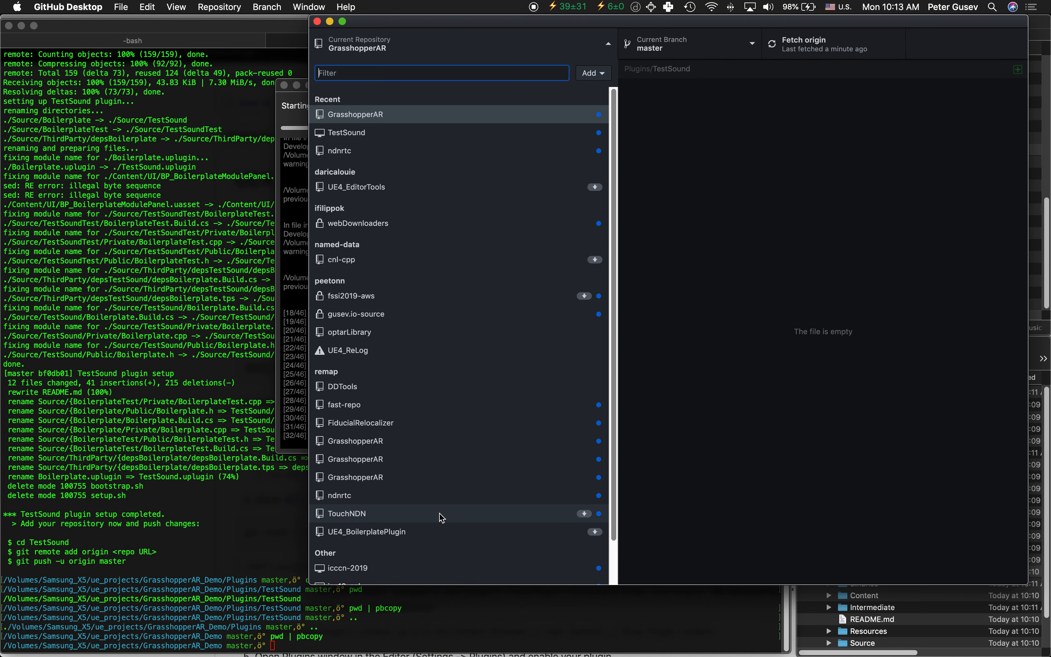
{"action": "scroll", "coordinate": [441, 513], "scroll_direction": "down", "scroll_amount": 3}
{"action": "left_click", "coordinate": [392, 574]}
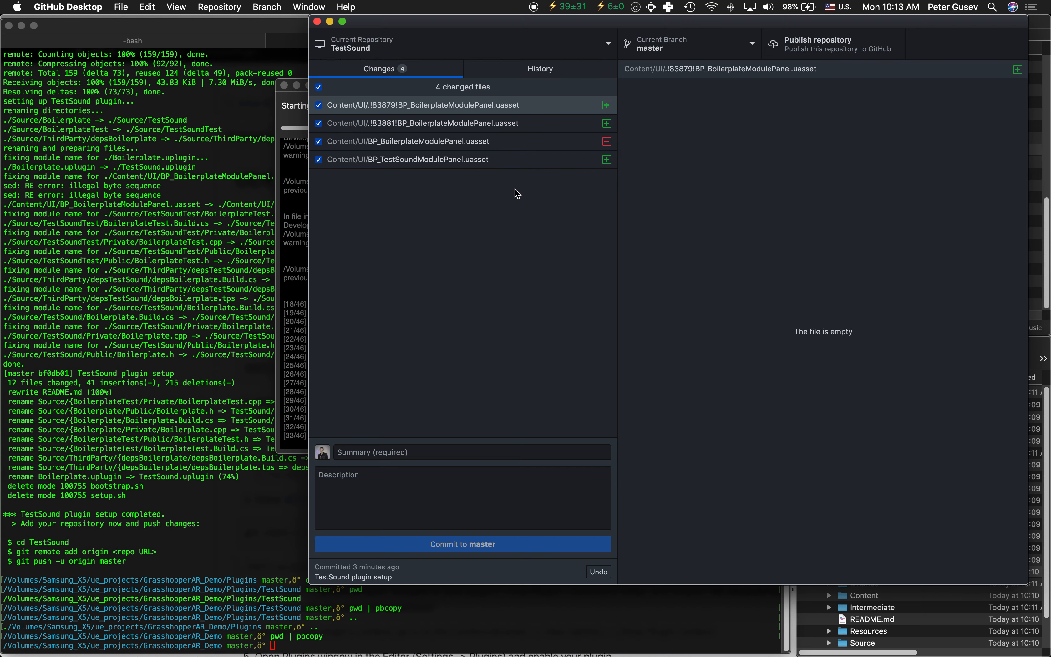
Switch to Chrome and read the UE4_BoilerplatePlugin setup instructions, highlighting the steps on cloning DDTools and renaming BP_ModulePanel
{"action": "key", "text": "super+Tab"}
{"action": "key", "text": "super+Tab"}
{"action": "key", "text": "super+Tab"}
{"action": "key", "text": "super+Tab"}
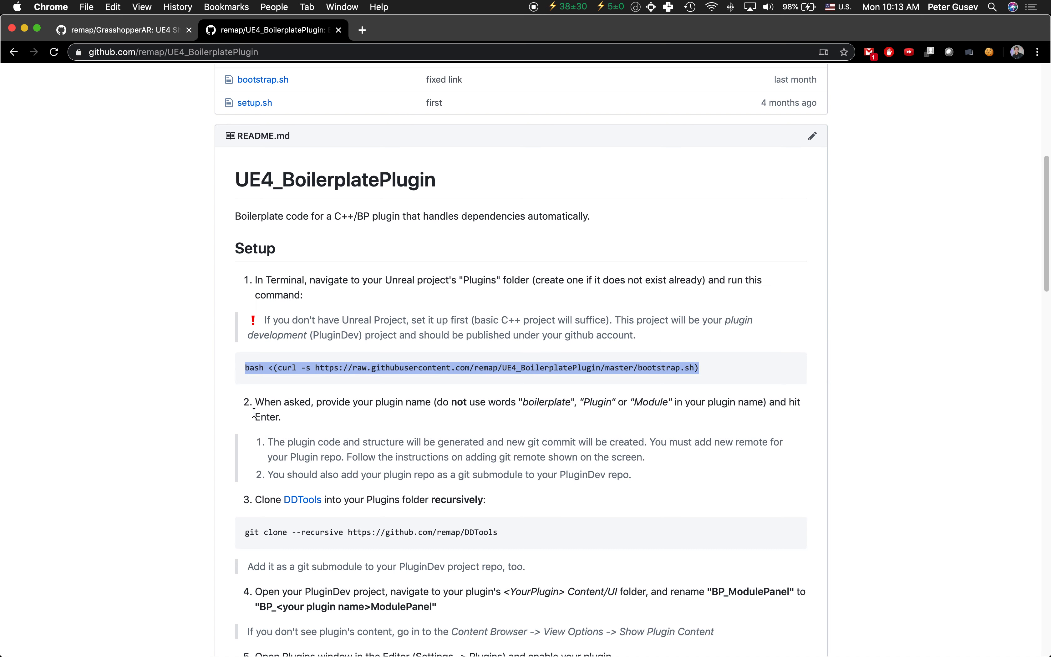
{"action": "scroll", "coordinate": [175, 481], "scroll_direction": "down", "scroll_amount": 5}
{"action": "left_click", "coordinate": [248, 296]}
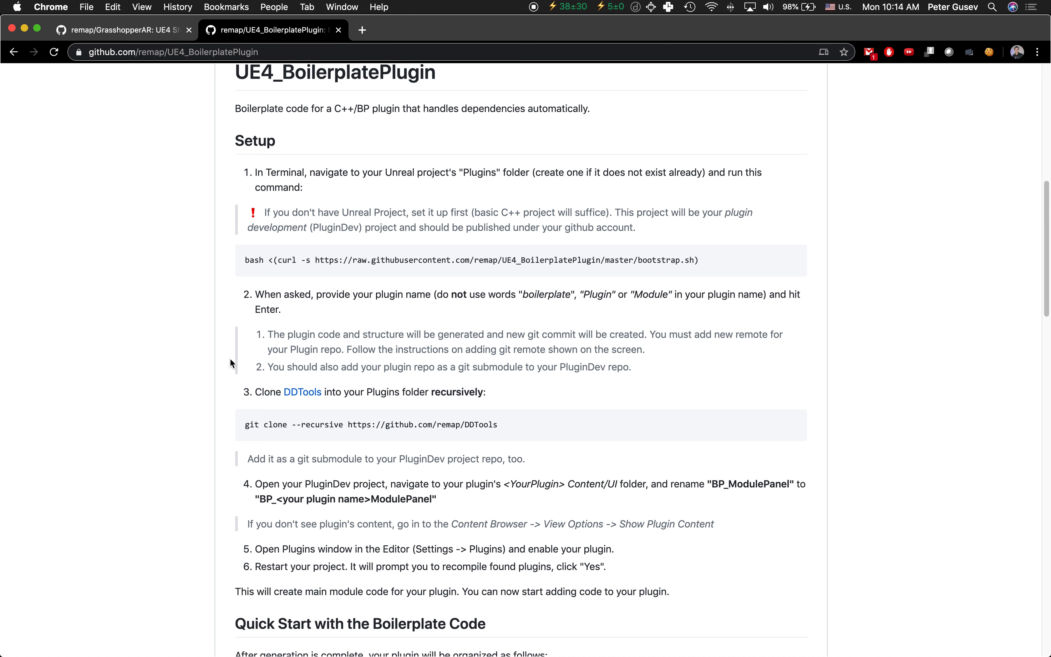
{"action": "scroll", "coordinate": [254, 414], "scroll_direction": "down", "scroll_amount": 5}
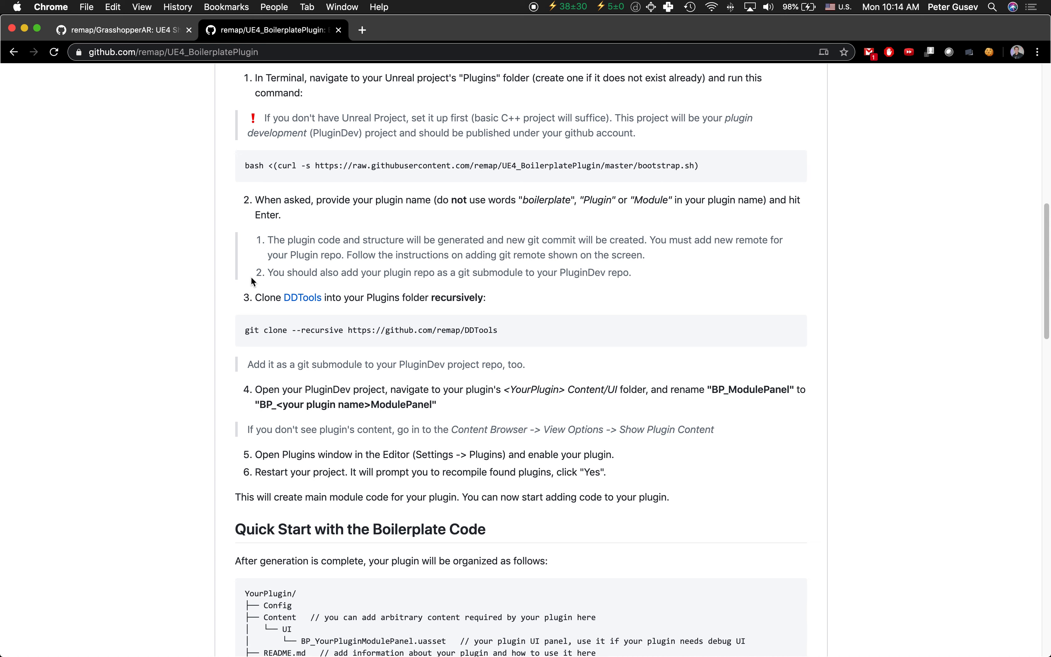
{"action": "left_click_drag", "start_coordinate": [255, 299], "coordinate": [524, 302]}
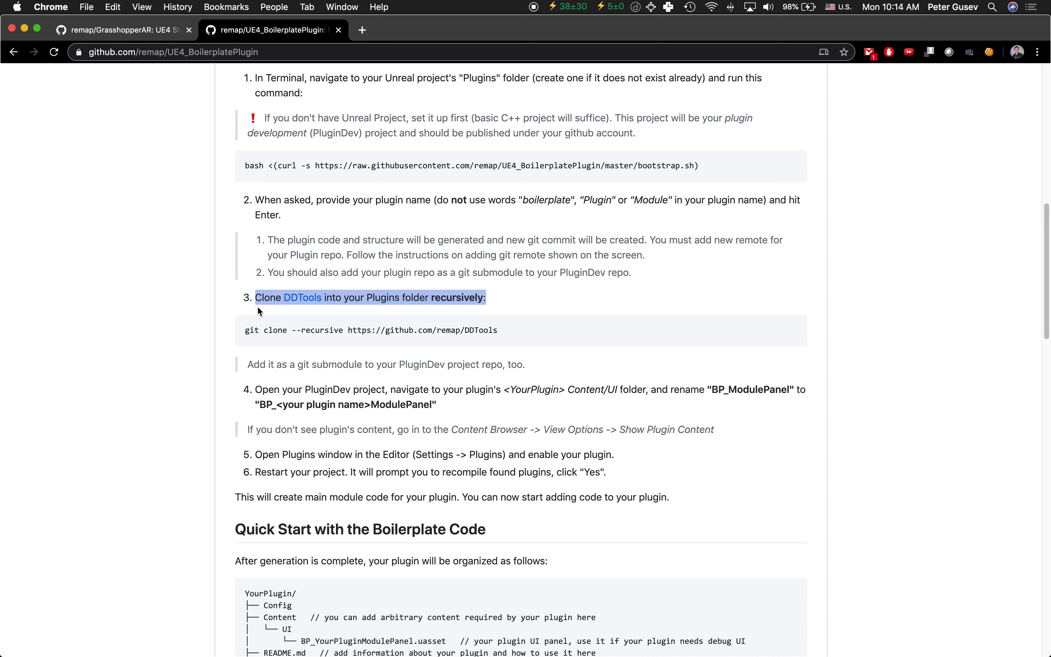
{"action": "scroll", "coordinate": [250, 382], "scroll_direction": "down", "scroll_amount": 4}
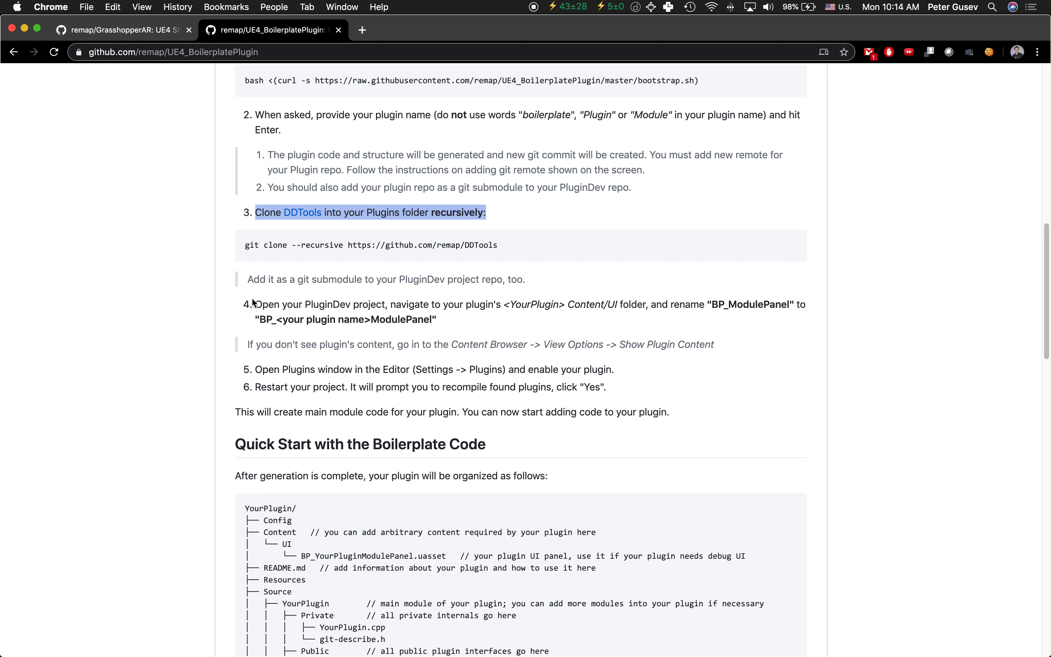
{"action": "mouse_move", "coordinate": [253, 302]}
{"action": "left_mouse_down"}
{"action": "mouse_move", "coordinate": [496, 331]}
{"action": "mouse_move", "coordinate": [497, 345]}
{"action": "mouse_move", "coordinate": [498, 320]}
{"action": "left_mouse_up"}
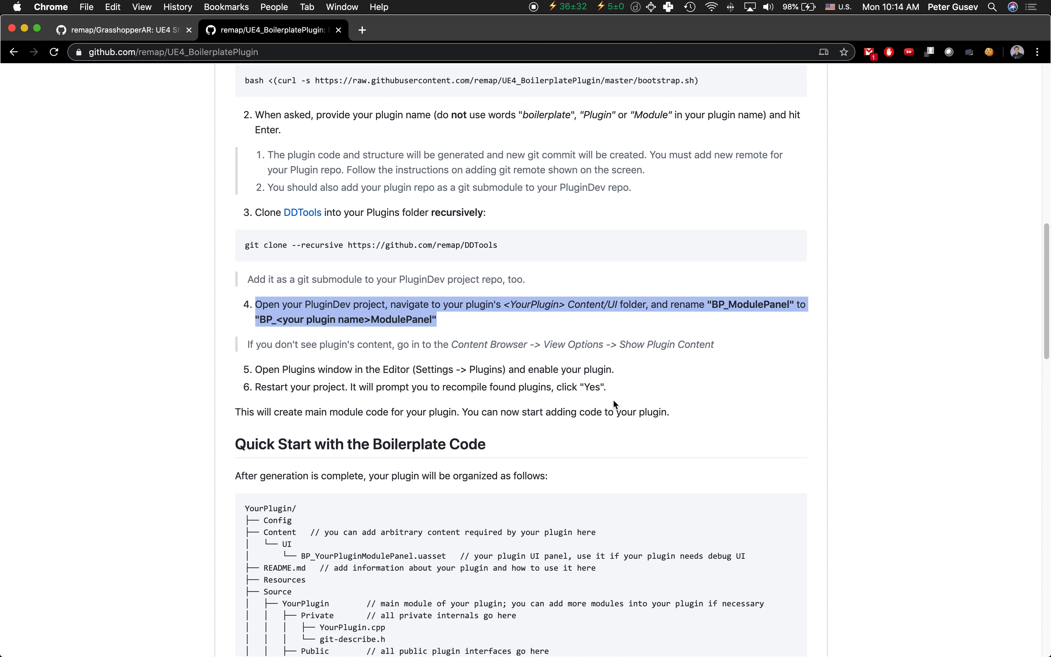
Switch to the Unreal Editor build window and look through the build log while the project compiles
{"action": "key", "text": "super+Tab"}
{"action": "key", "text": "super+Tab"}
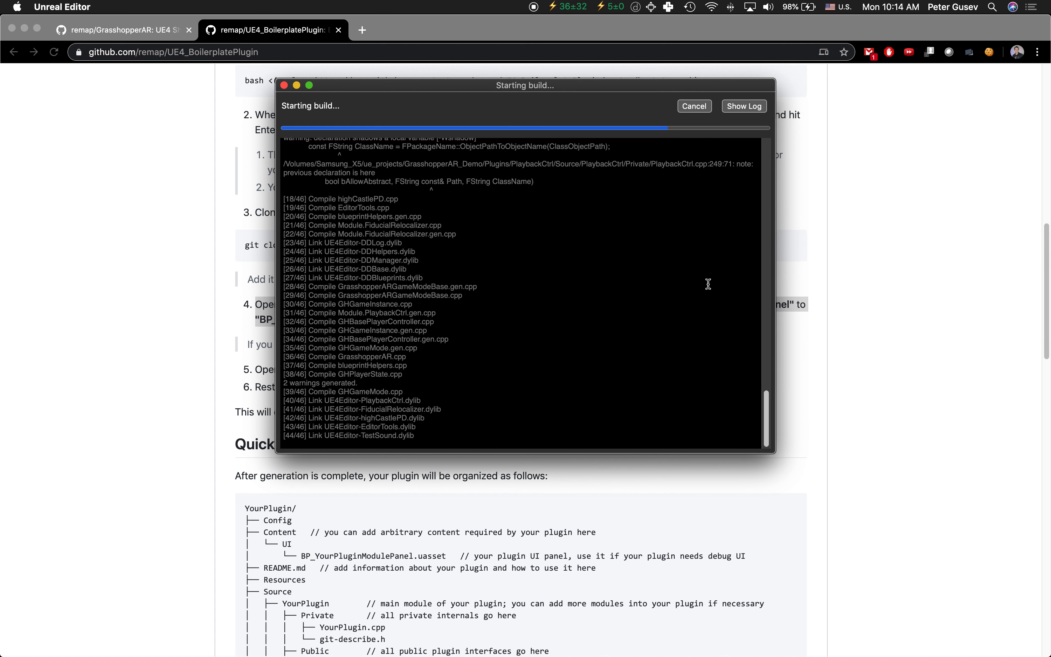
{"action": "scroll", "coordinate": [708, 284], "scroll_direction": "up", "scroll_amount": 5}
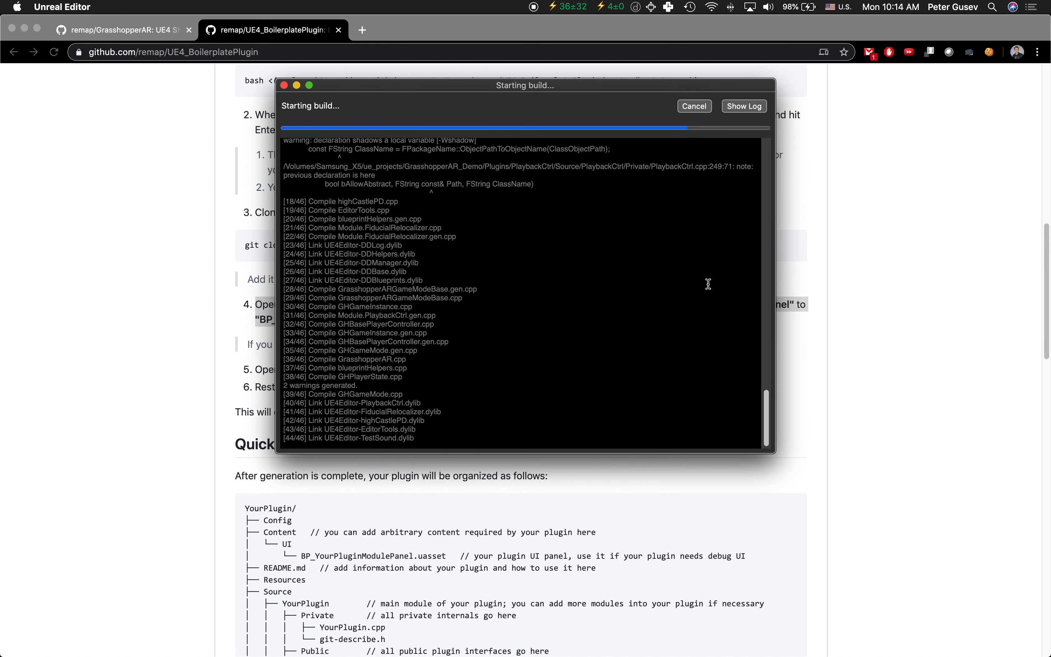
{"action": "scroll", "coordinate": [708, 284], "scroll_direction": "down", "scroll_amount": 5}
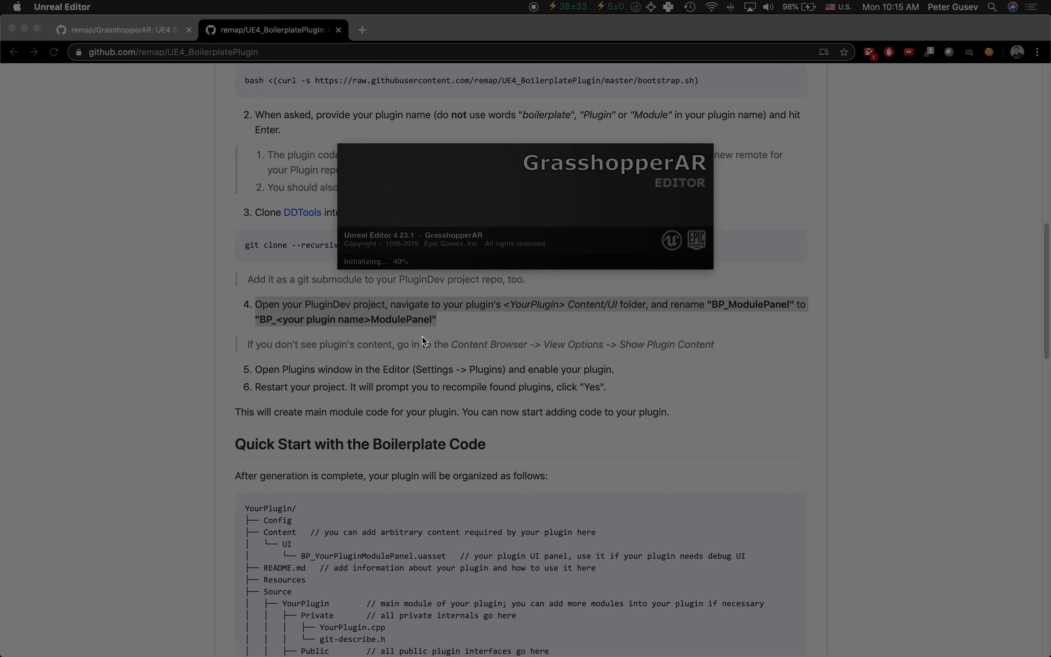
Raise the screen brightness and bring up the M_BaseLevel level editor in the opened GrasshopperAR project
{"action": "key", "text": "XF86MonBrightnessUp"}
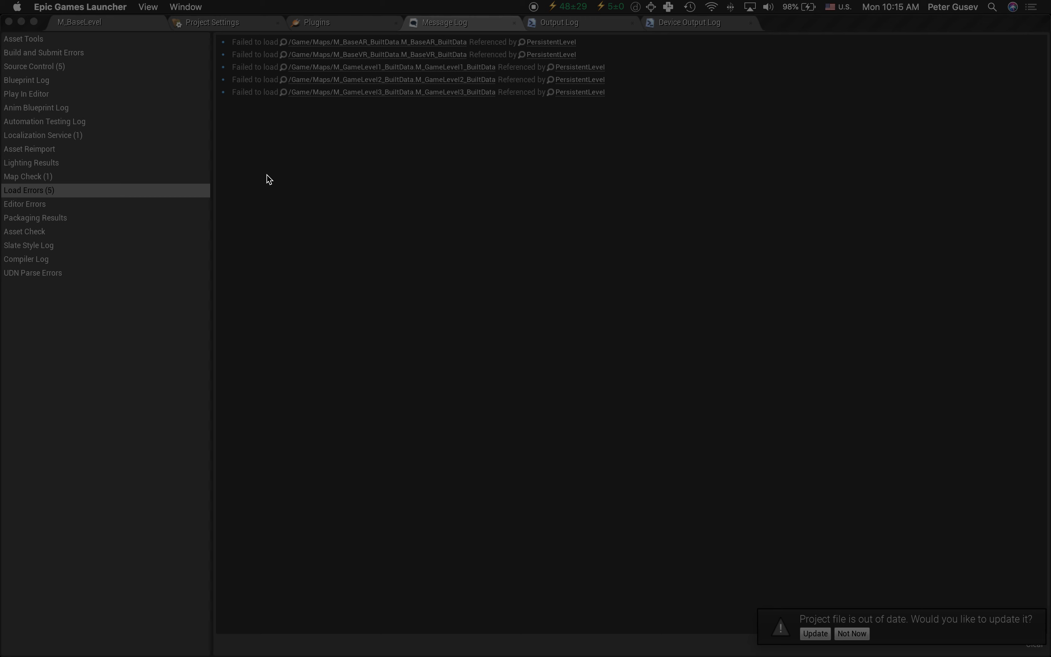
{"action": "key", "text": "XF86MonBrightnessUp"}
{"action": "left_click", "coordinate": [83, 17]}
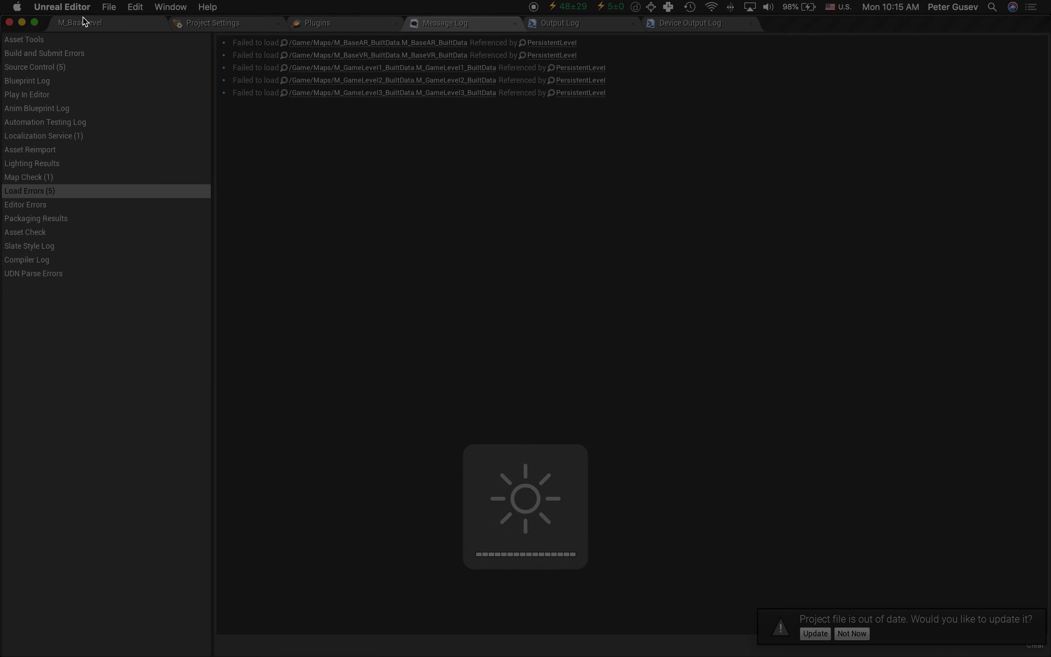
{"action": "left_click", "coordinate": [87, 21]}
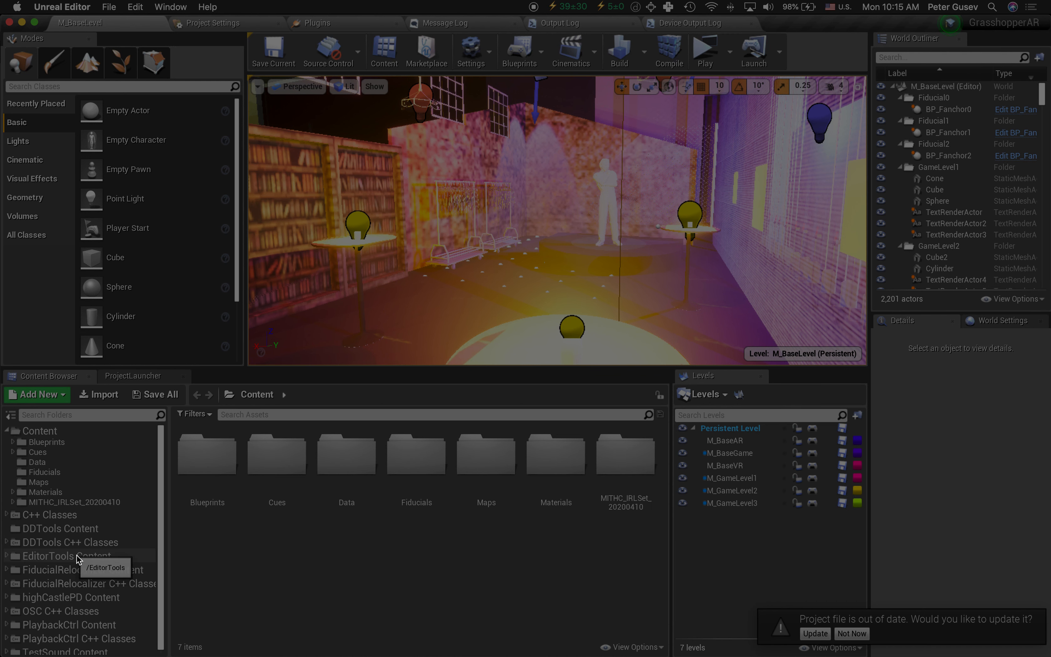
Rename the BP_ModulePanel asset in the UI folder of TestSound Content to BP_TestSoundModulePanel
{"action": "scroll", "coordinate": [76, 565], "scroll_direction": "down", "scroll_amount": 1}
{"action": "left_click", "coordinate": [65, 648]}
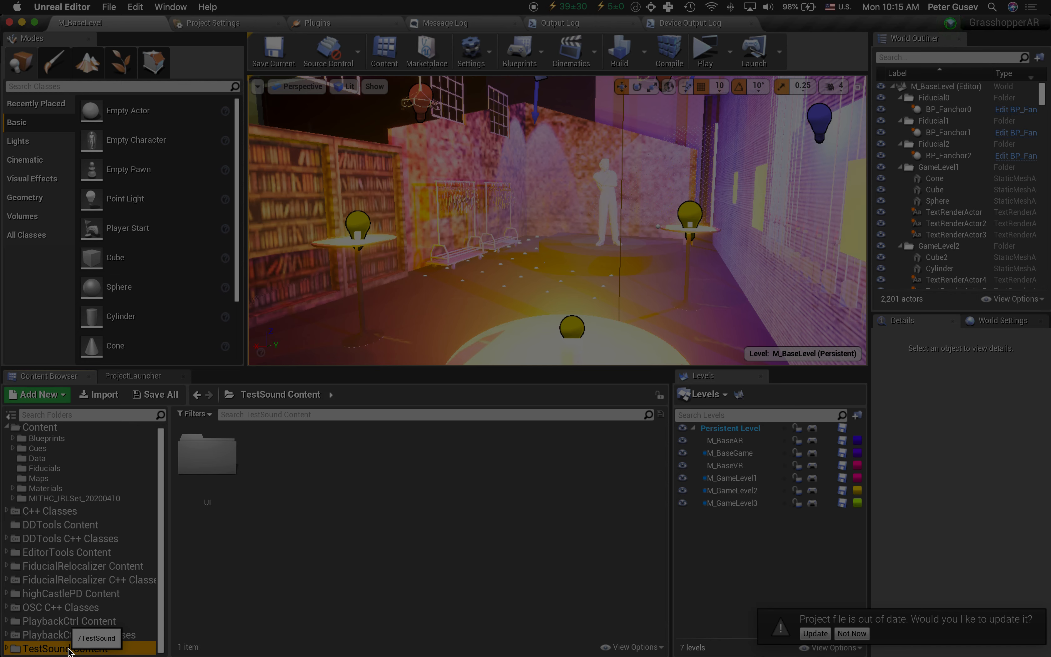
{"action": "double_click", "coordinate": [202, 462]}
{"action": "left_click", "coordinate": [214, 480]}
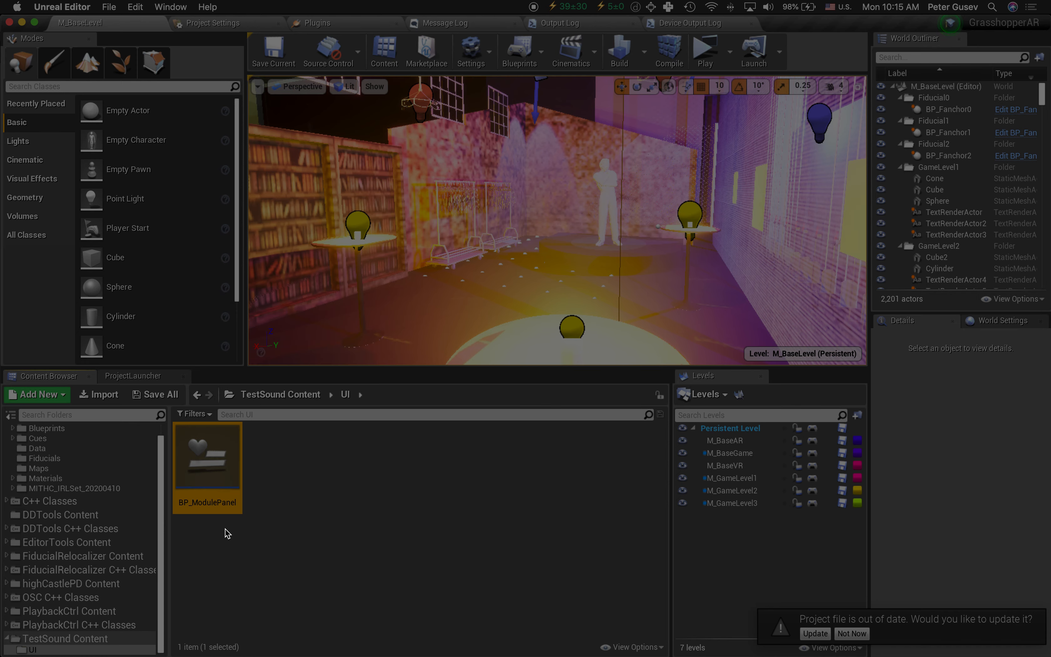
{"action": "left_click", "coordinate": [194, 502]}
{"action": "left_click", "coordinate": [193, 506]}
{"action": "type", "text": "estSo"}
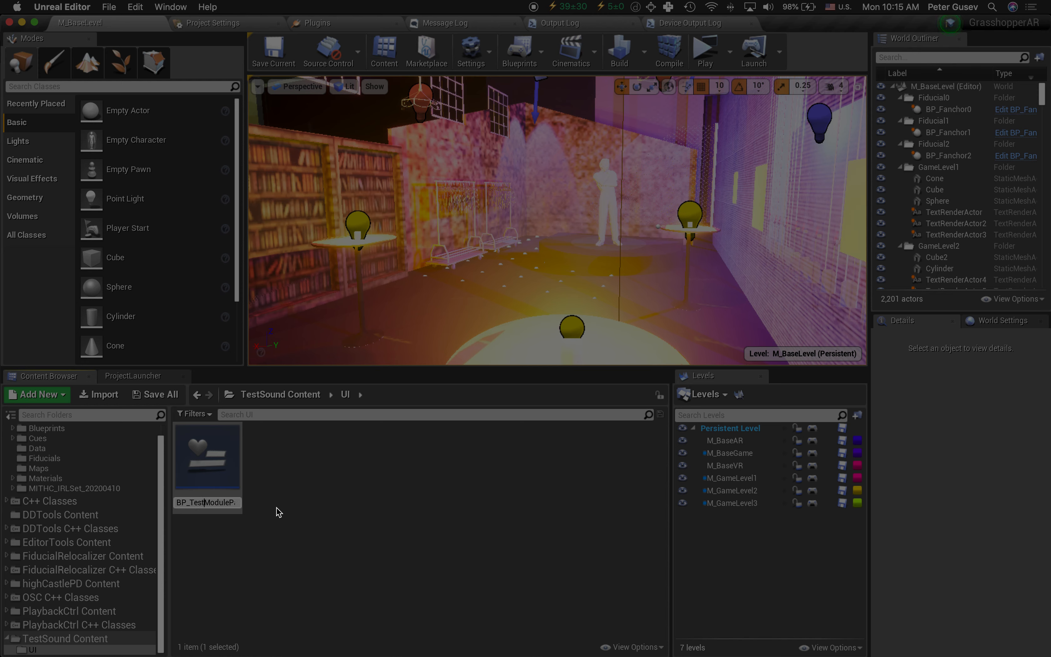
{"action": "type", "text": "und"}
{"action": "key", "text": "Return"}
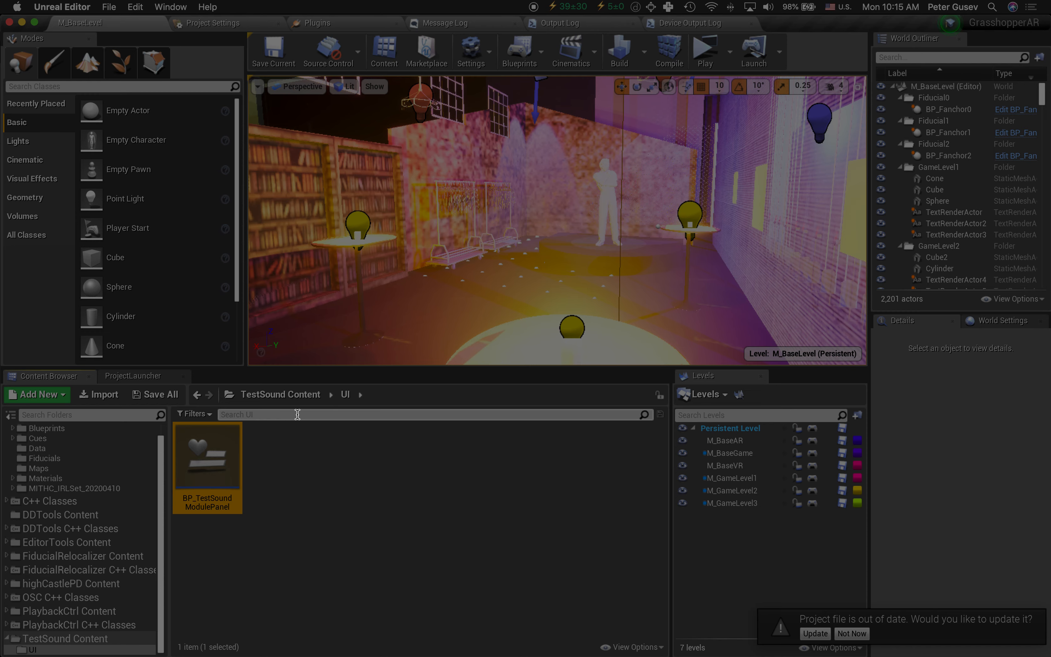
Check the TestSound entry in the installed plugins list, and return to the M_BaseLevel editor
{"action": "left_click", "coordinate": [306, 23]}
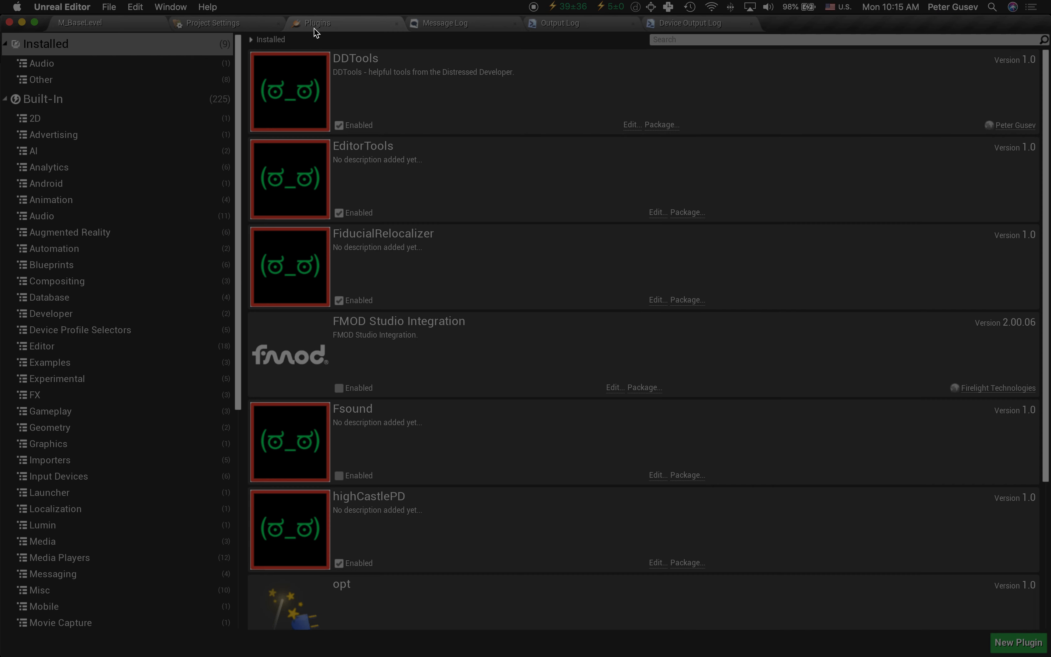
{"action": "scroll", "coordinate": [475, 370], "scroll_direction": "down", "scroll_amount": 4}
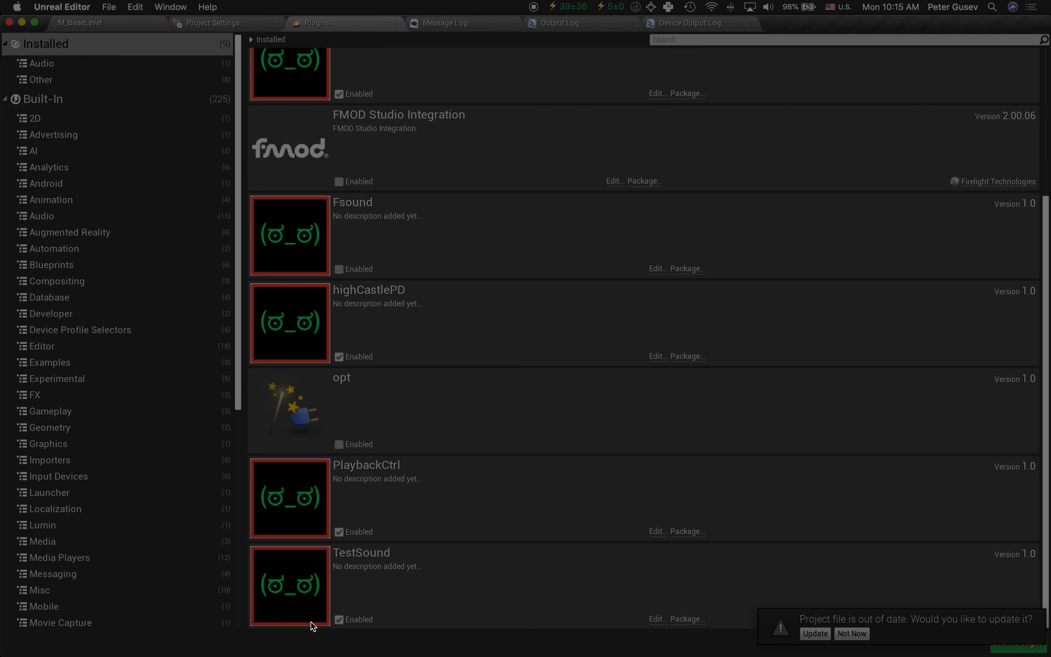
{"action": "left_click", "coordinate": [105, 25]}
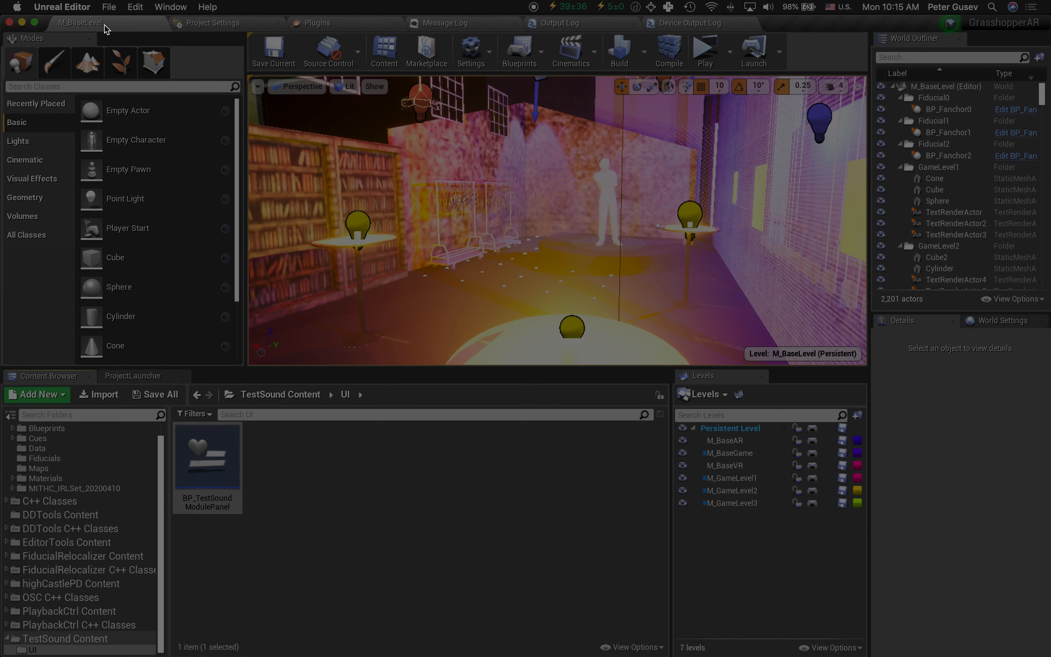
Switch to GitHub Desktop and discard the .!83879! and .!83881! BP_BoilerplateModulePanel.uasset files from the TestSound changes
{"action": "key", "text": "super+Tab"}
{"action": "key", "text": "super+Tab"}
{"action": "key", "text": "super+Tab"}
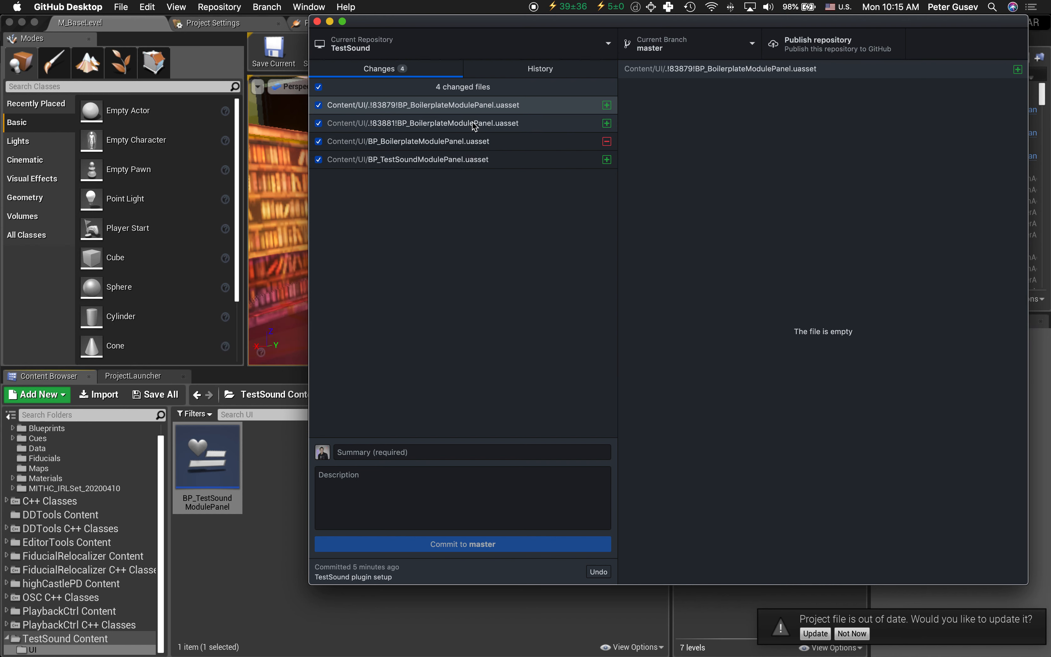
{"action": "left_click", "coordinate": [475, 125]}
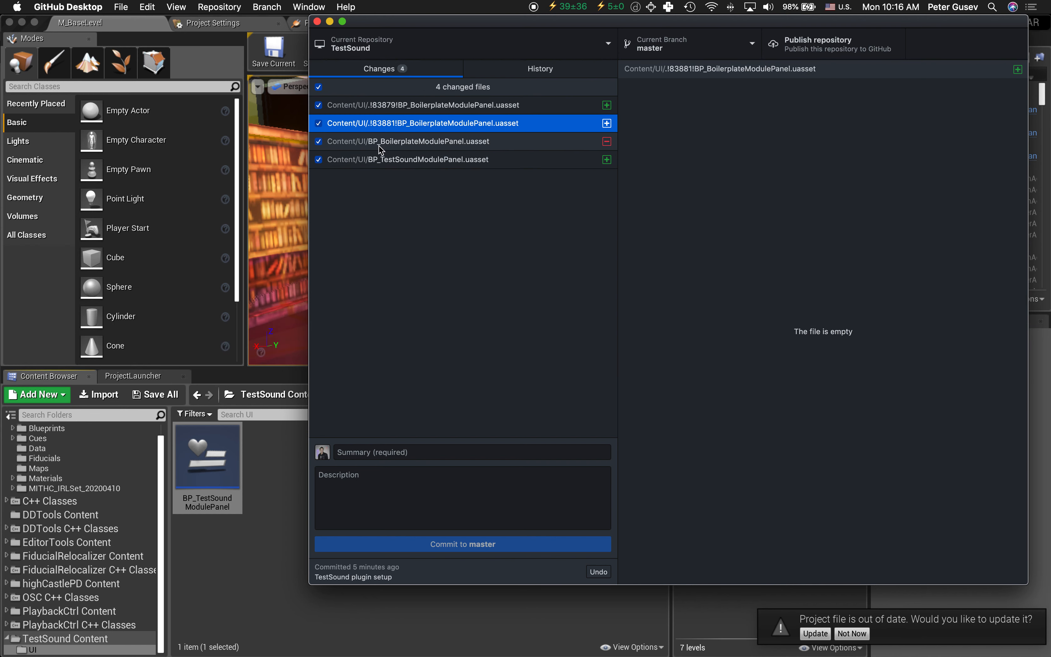
{"action": "key", "text": "shift+Up"}
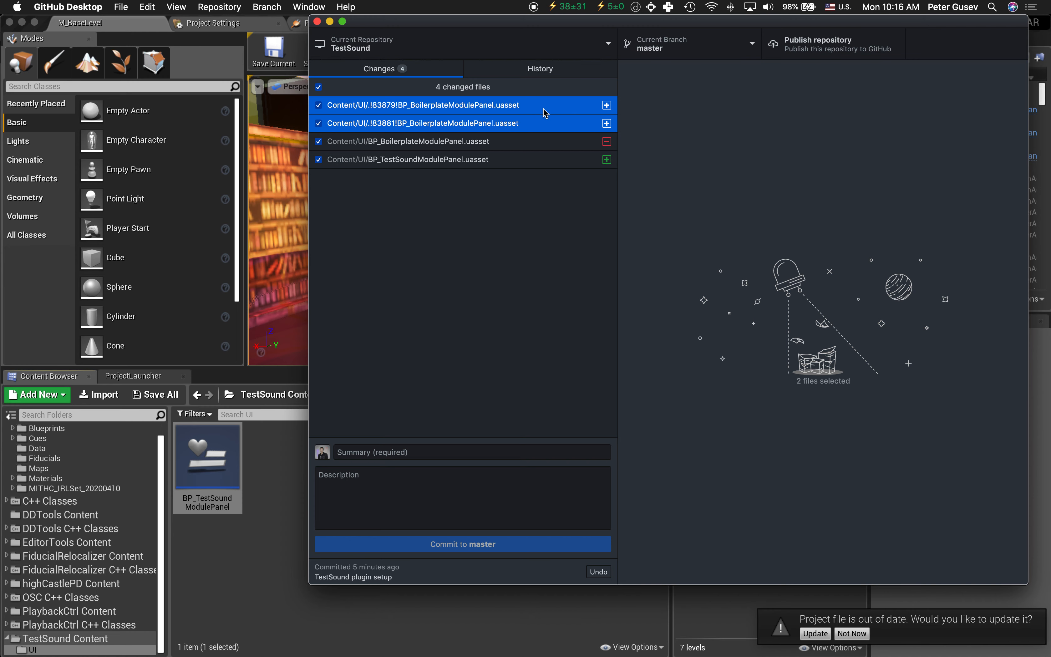
{"action": "right_click", "coordinate": [539, 126]}
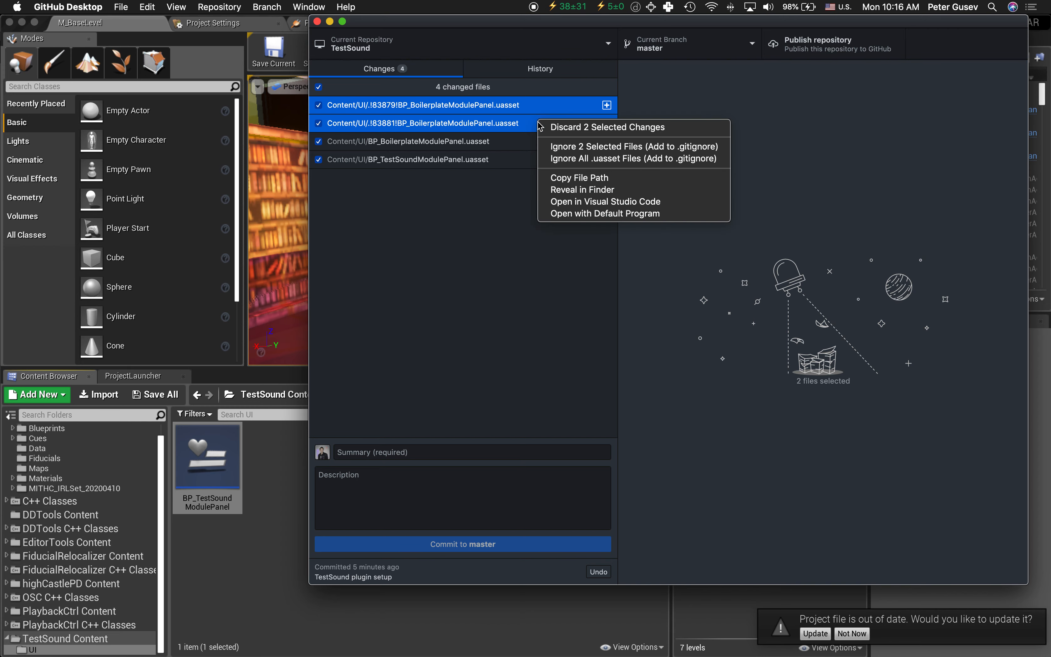
{"action": "left_click", "coordinate": [558, 128]}
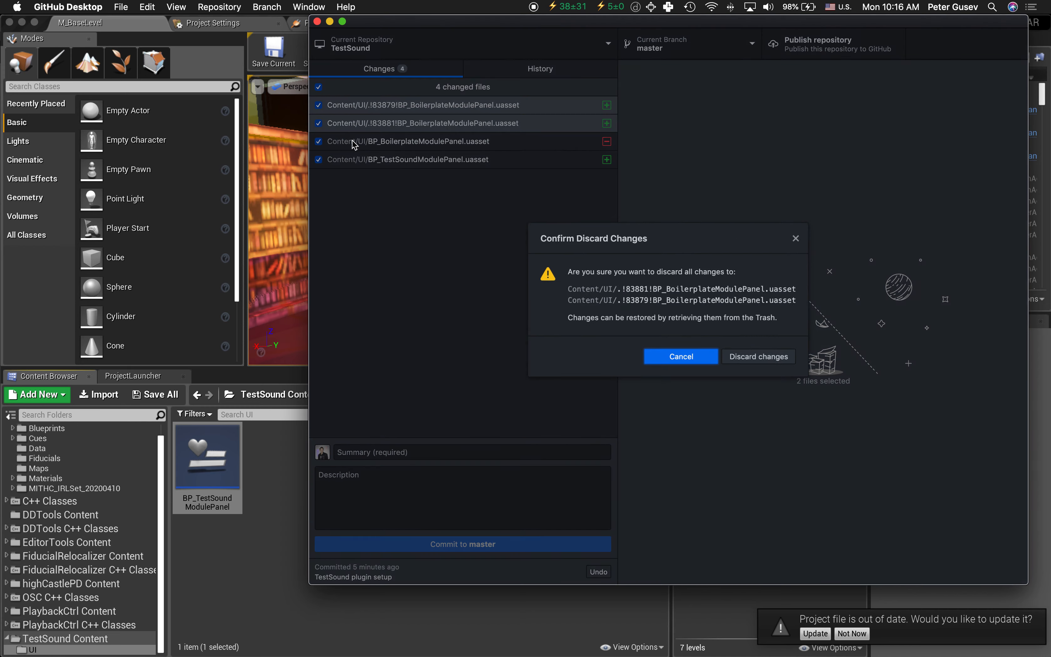
{"action": "left_click", "coordinate": [768, 358]}
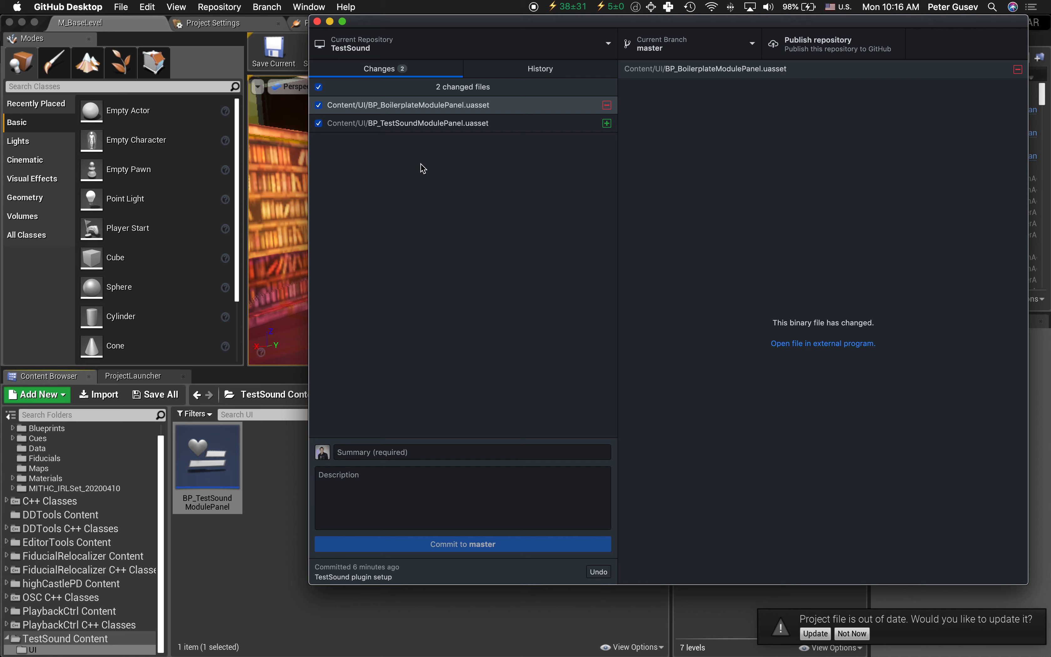
Commit the remaining TestSound changes to master with the summary "first commit"
{"action": "left_click", "coordinate": [421, 453]}
{"action": "type", "text": "fir"}
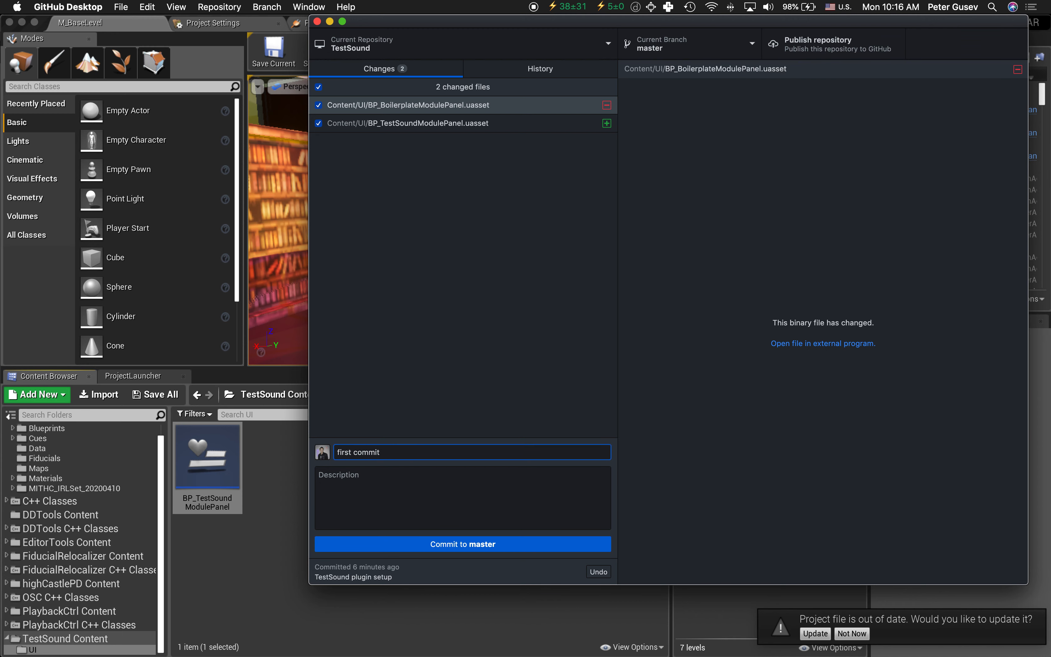
{"action": "type", "text": "st commit"}
{"action": "left_click", "coordinate": [442, 545]}
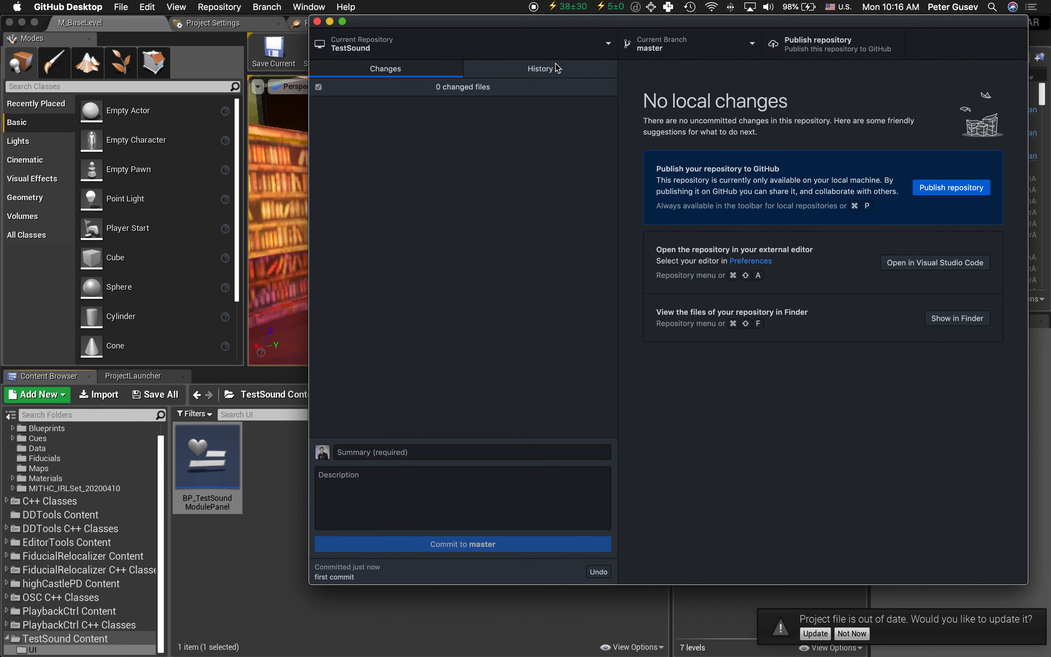
Make GrasshopperAR the current repository and discard its changes to Config/DefaultEngine.ini
{"action": "left_click", "coordinate": [258, 595]}
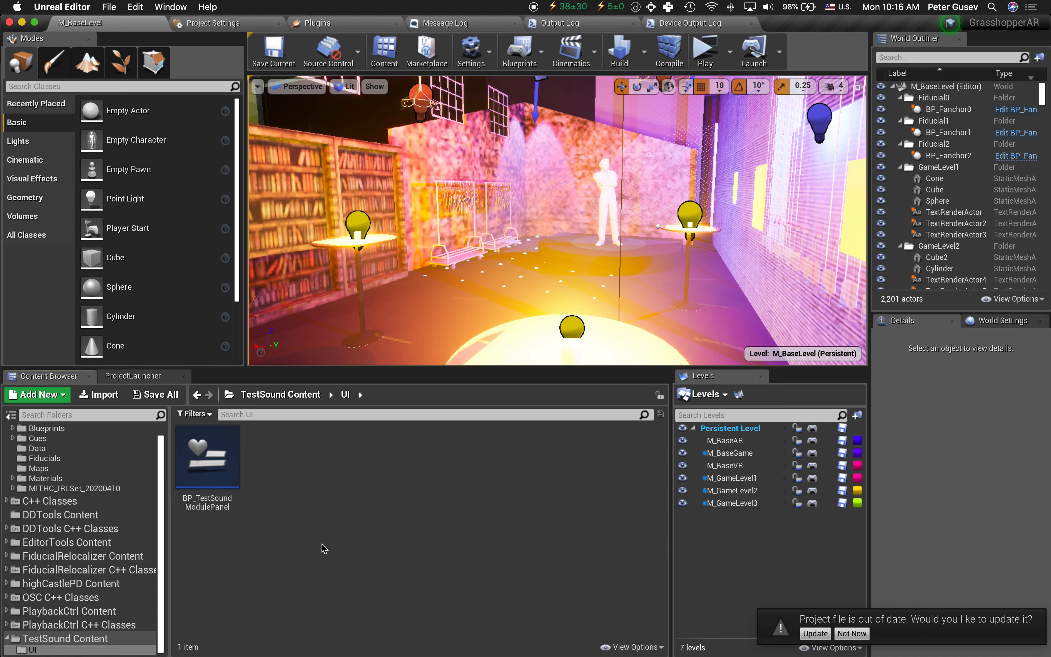
{"action": "key", "text": "super+Tab"}
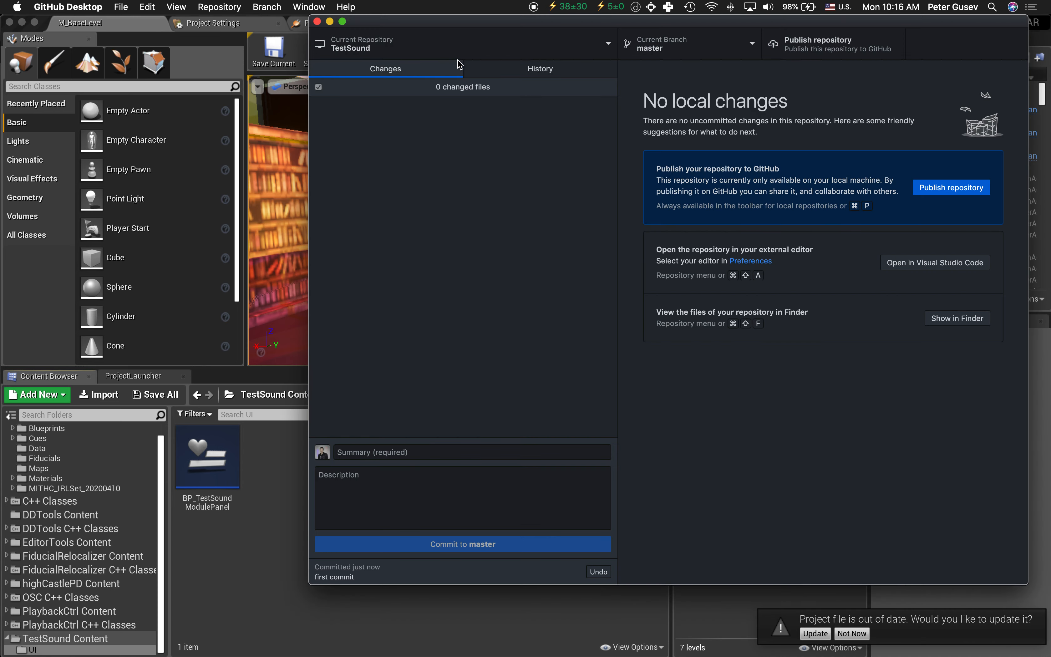
{"action": "left_click", "coordinate": [460, 48]}
{"action": "left_click", "coordinate": [501, 438]}
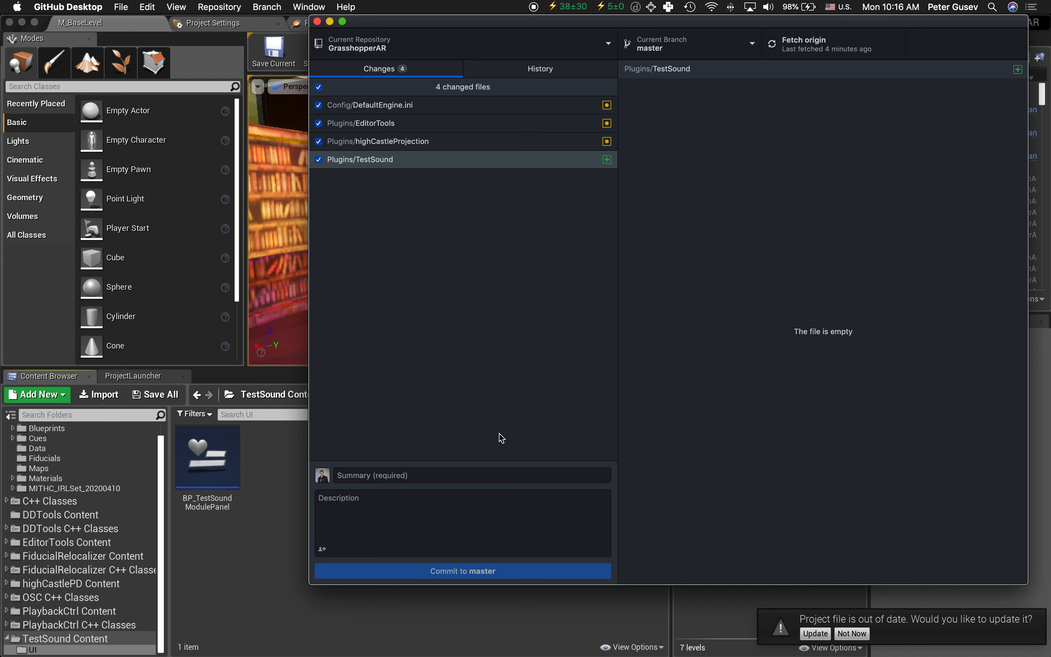
{"action": "left_click", "coordinate": [386, 107]}
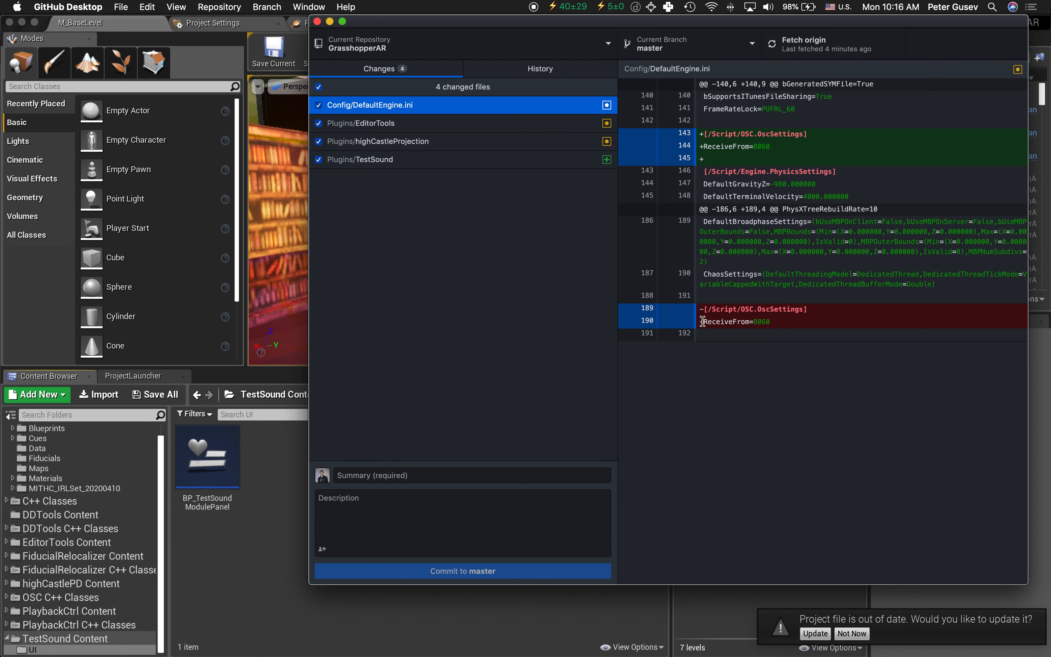
{"action": "right_click", "coordinate": [435, 108]}
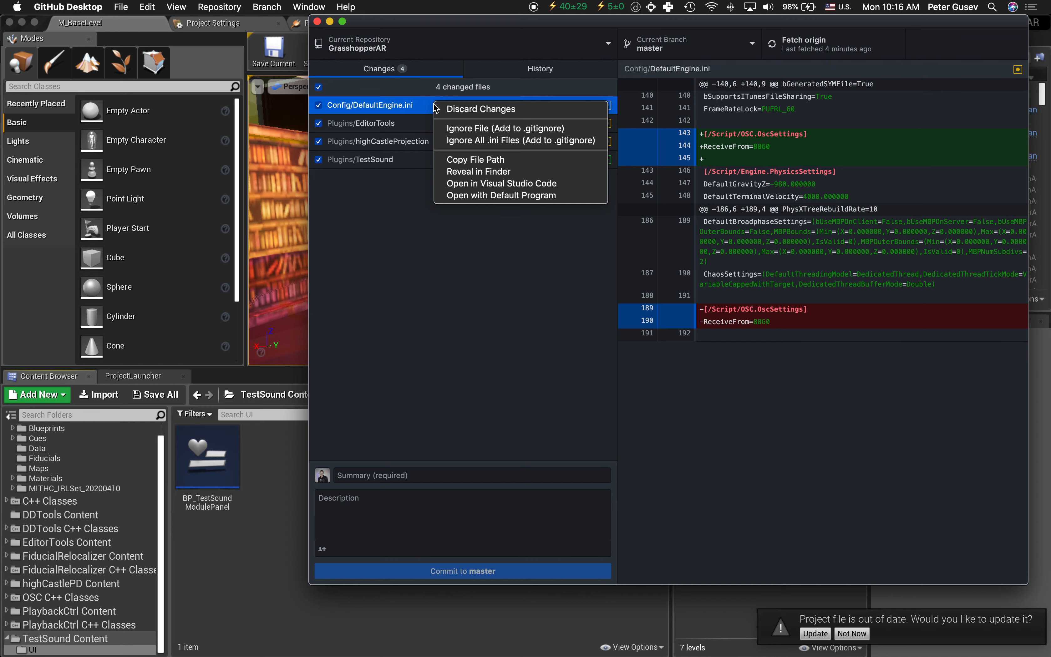
{"action": "left_click", "coordinate": [460, 110]}
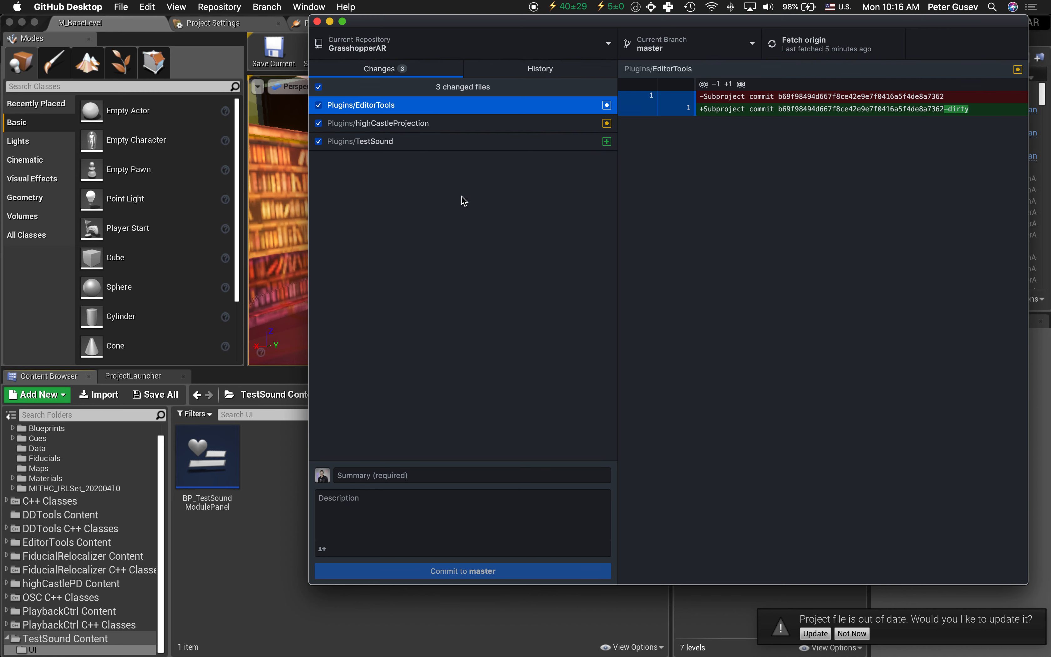
Select TestSound Content in Unreal Editor, and switch to Finder to examine the Content folder of the TestSound plugin
{"action": "left_click", "coordinate": [90, 27]}
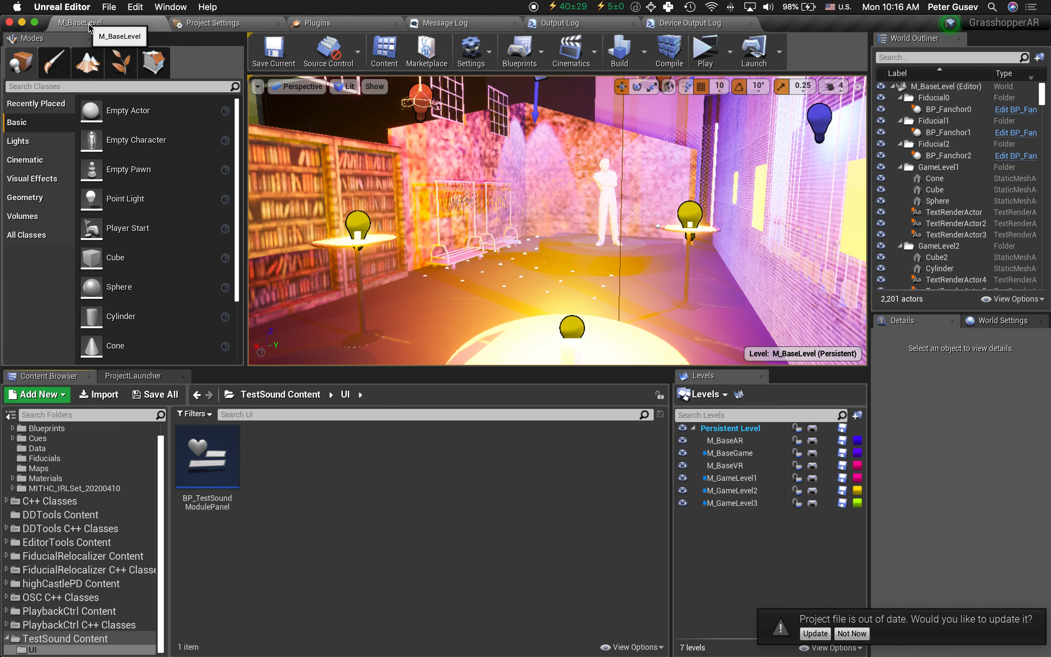
{"action": "left_click", "coordinate": [74, 638]}
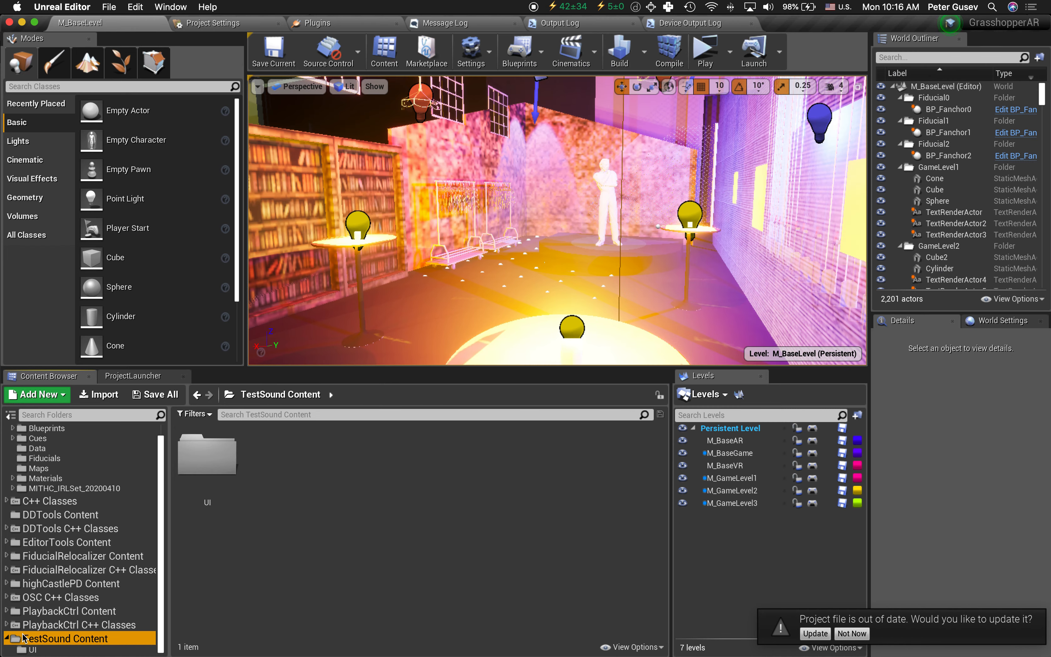
{"action": "key", "text": "super+Tab"}
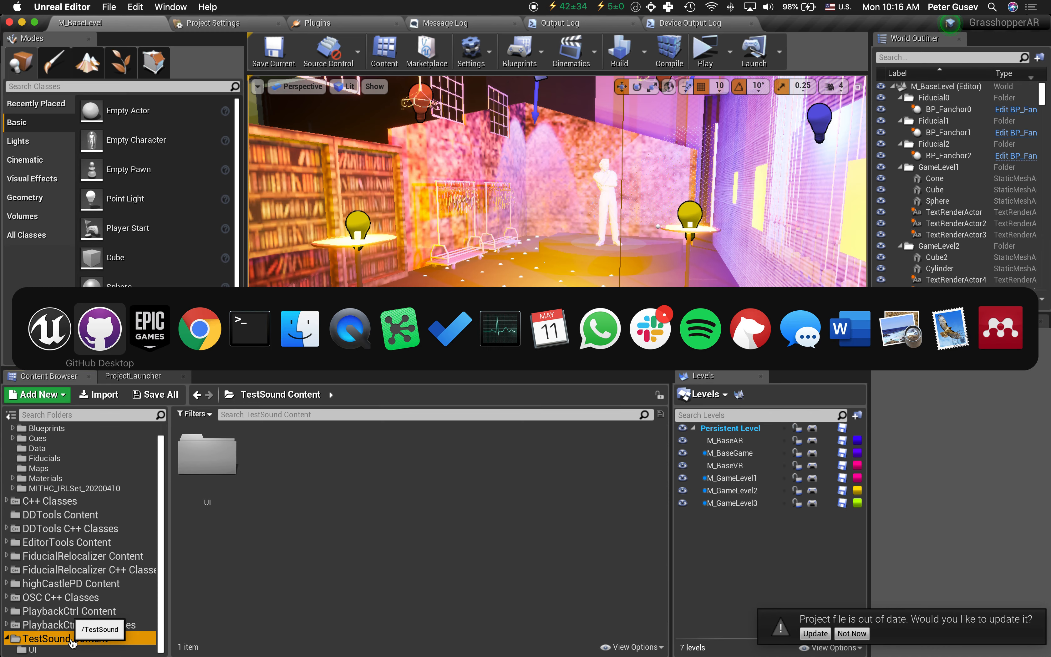
{"action": "key", "text": "super+Tab"}
{"action": "key", "text": "super+Tab"}
{"action": "key", "text": "super+Tab"}
{"action": "key", "text": "super+Tab"}
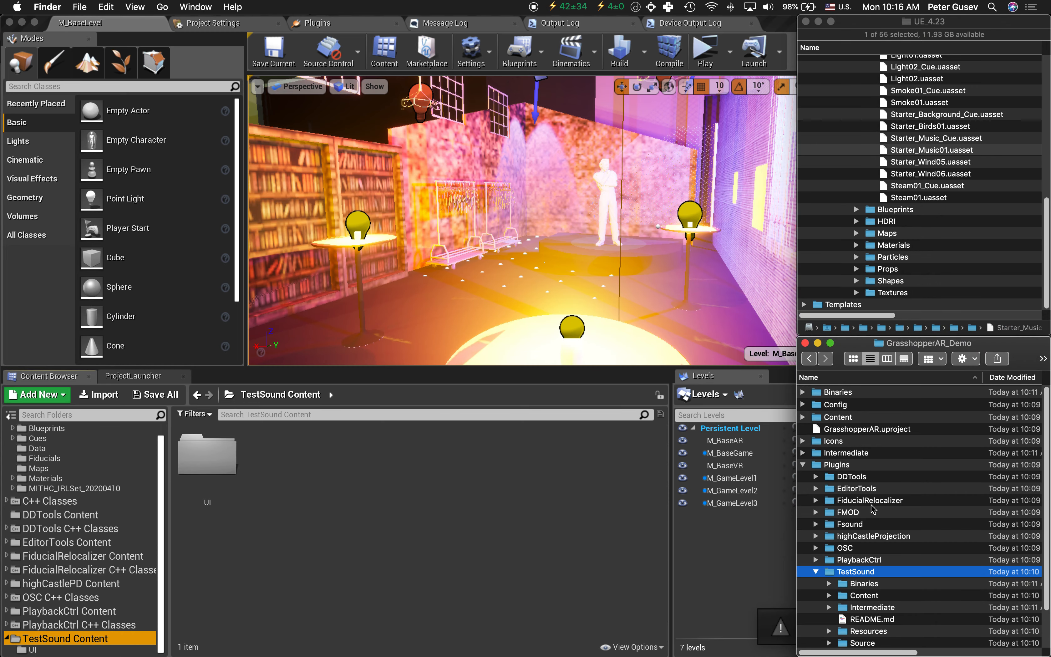
{"action": "scroll", "coordinate": [867, 530], "scroll_direction": "down", "scroll_amount": 3}
{"action": "left_click", "coordinate": [864, 537]}
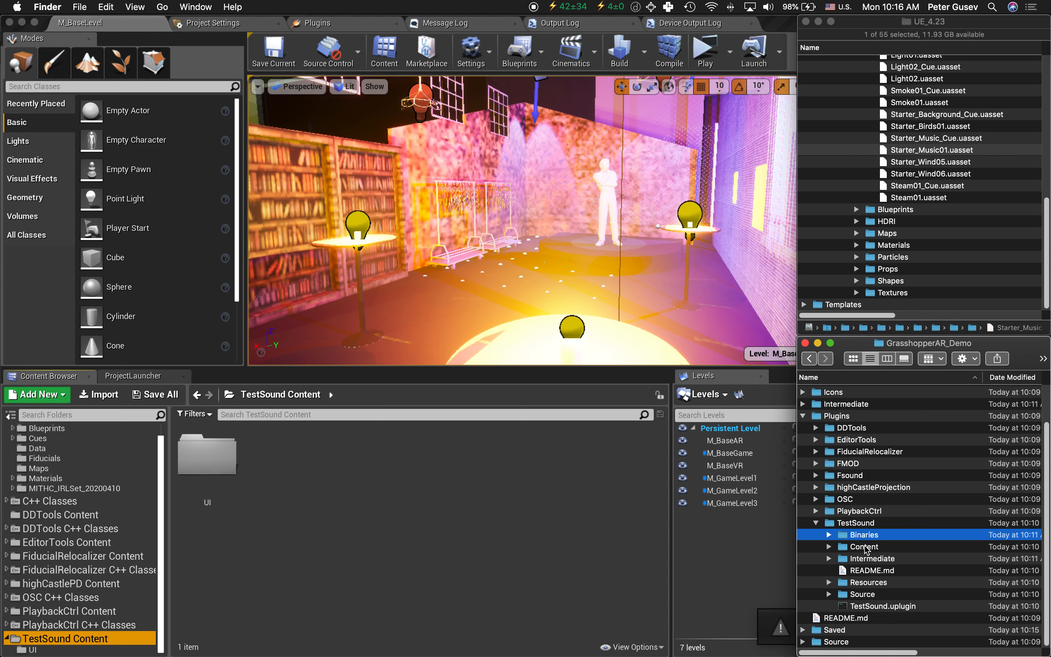
{"action": "left_click", "coordinate": [864, 547]}
{"action": "key", "text": "Right"}
{"action": "scroll", "coordinate": [864, 541], "scroll_direction": "down", "scroll_amount": 1}
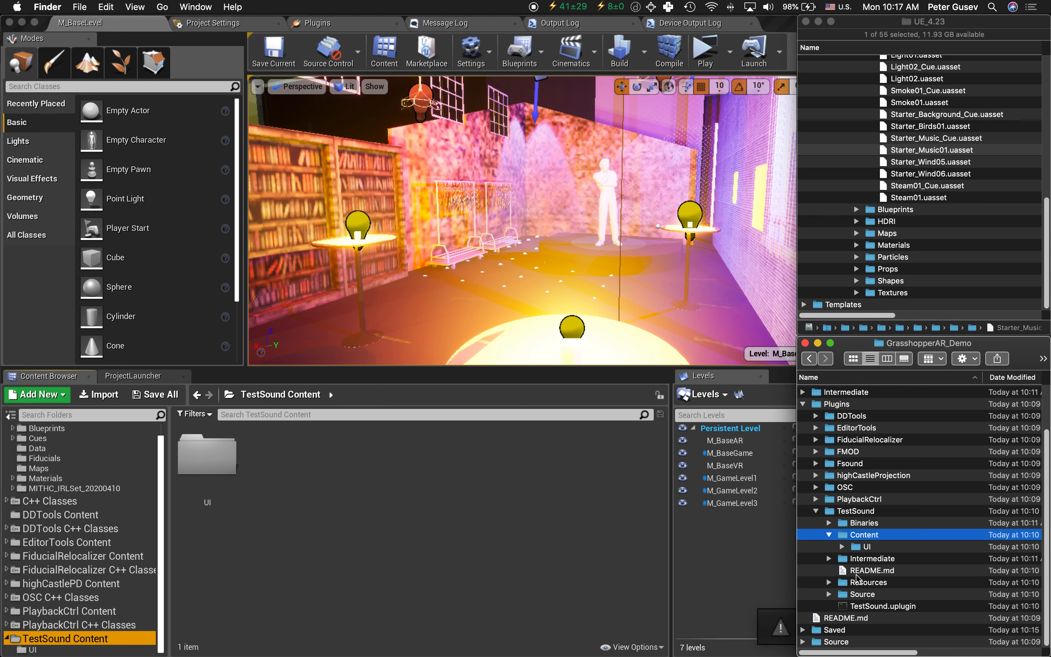
Examine the plugin's Source folder and its TestSound subfolder, and collapse Source again
{"action": "left_click", "coordinate": [828, 594]}
{"action": "scroll", "coordinate": [834, 586], "scroll_direction": "down", "scroll_amount": 2}
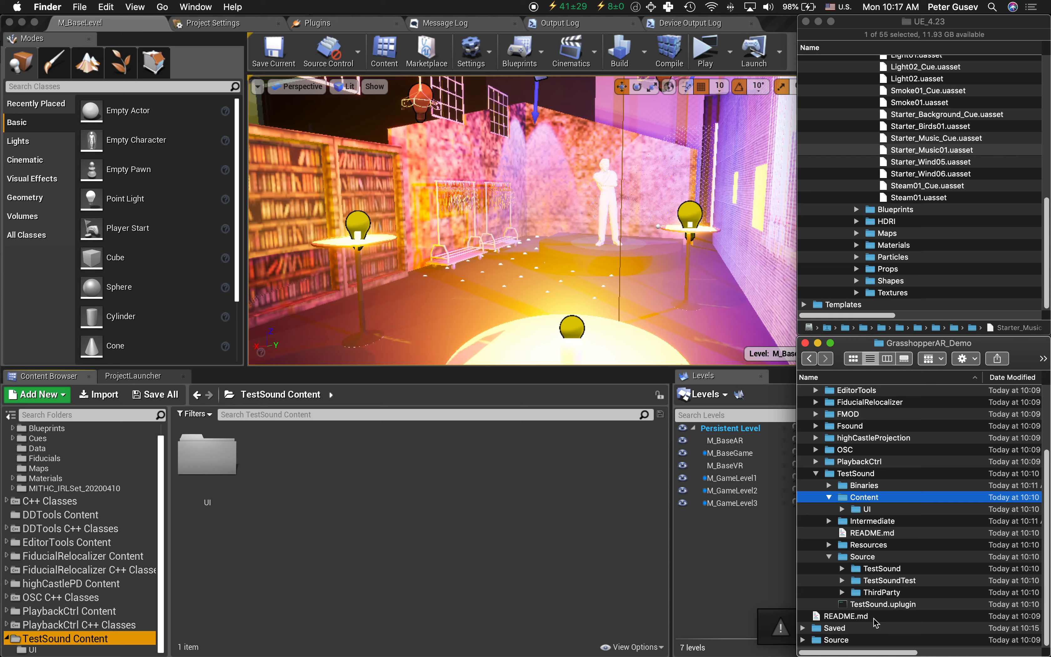
{"action": "left_click", "coordinate": [842, 570]}
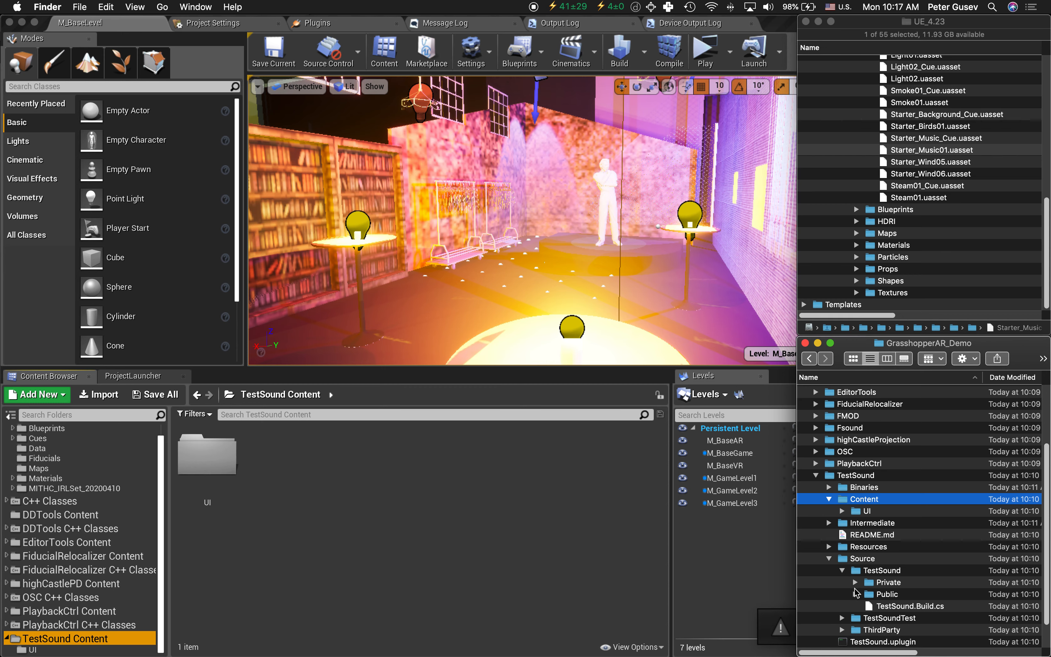
{"action": "left_click", "coordinate": [830, 559]}
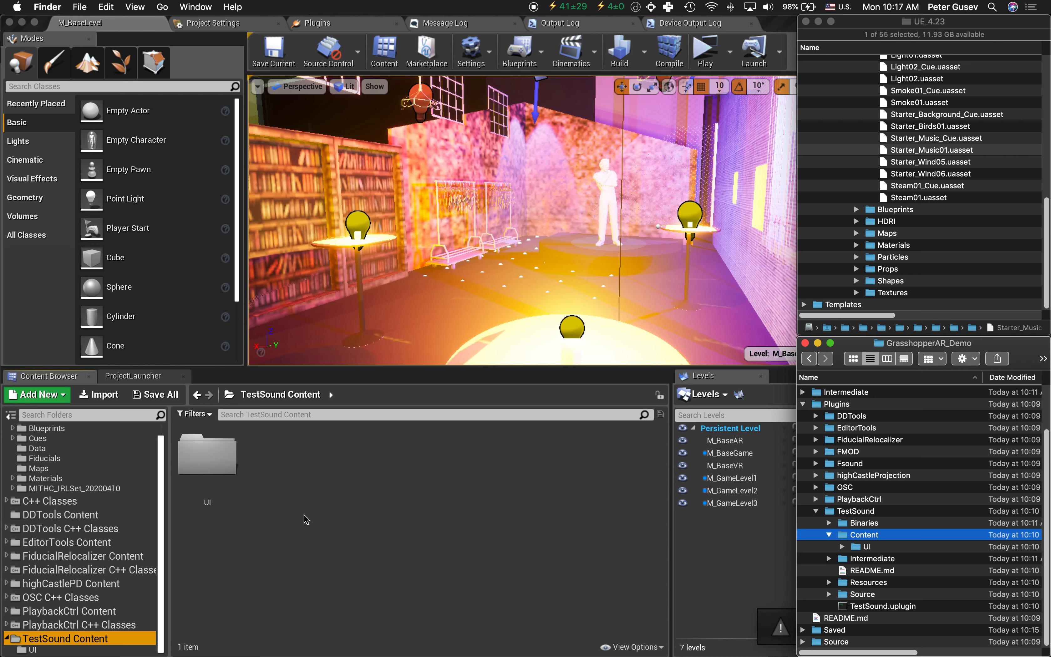
Switch to Unreal Editor and create a folder named Maps in TestSound Content
{"action": "left_click", "coordinate": [347, 545]}
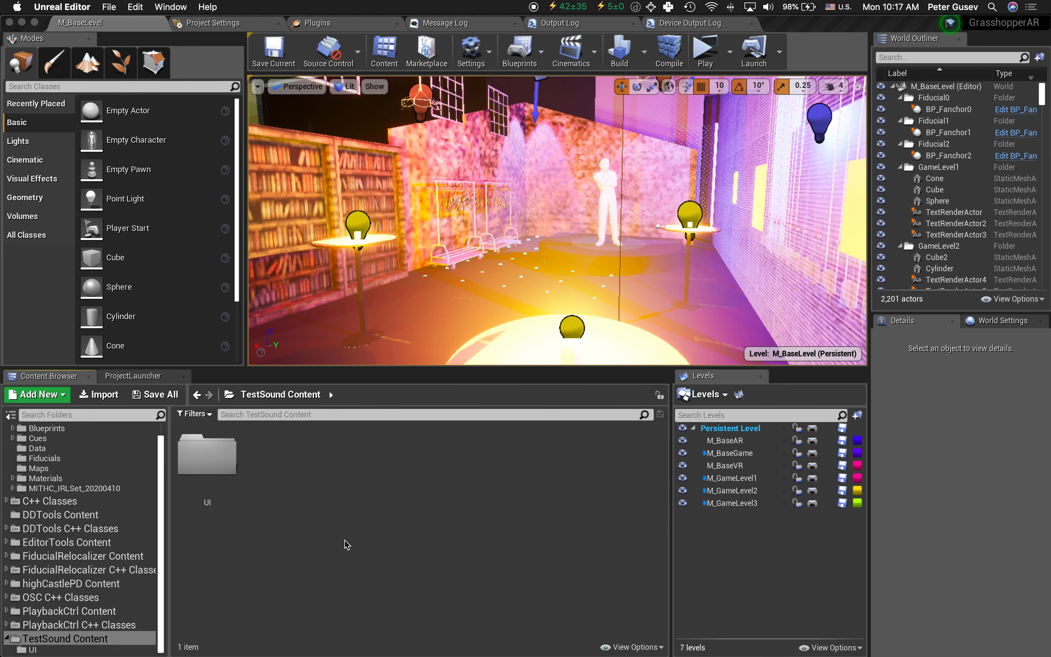
{"action": "right_click", "coordinate": [374, 518]}
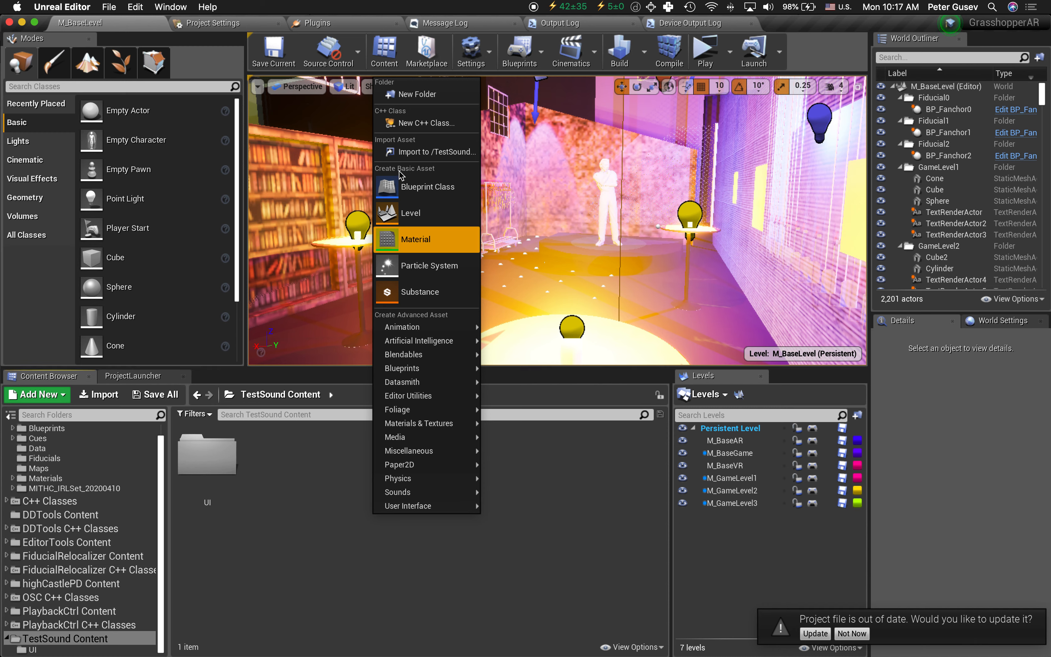
{"action": "left_click", "coordinate": [416, 94]}
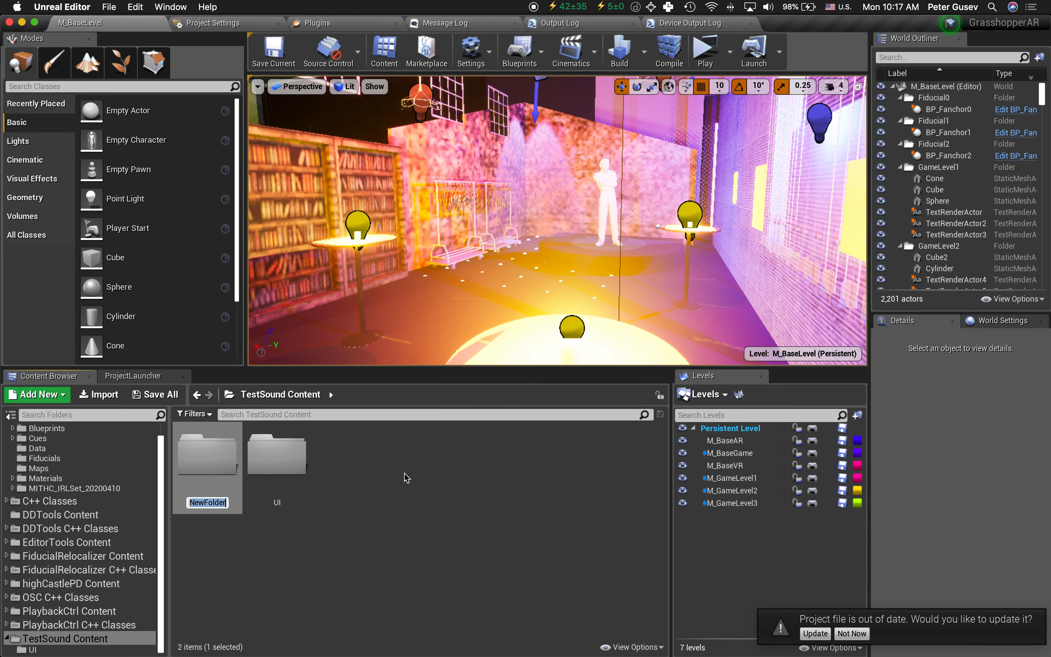
{"action": "type", "text": "Maps"}
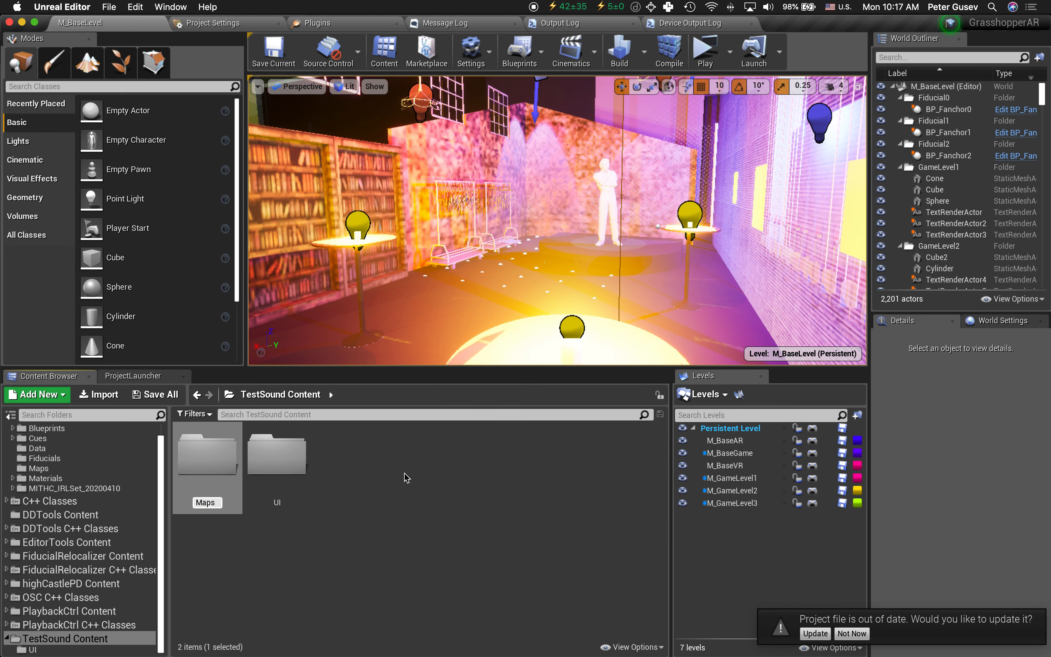
{"action": "key", "text": "Return"}
Create a folder named Assets in TestSound Content
{"action": "right_click", "coordinate": [412, 474]}
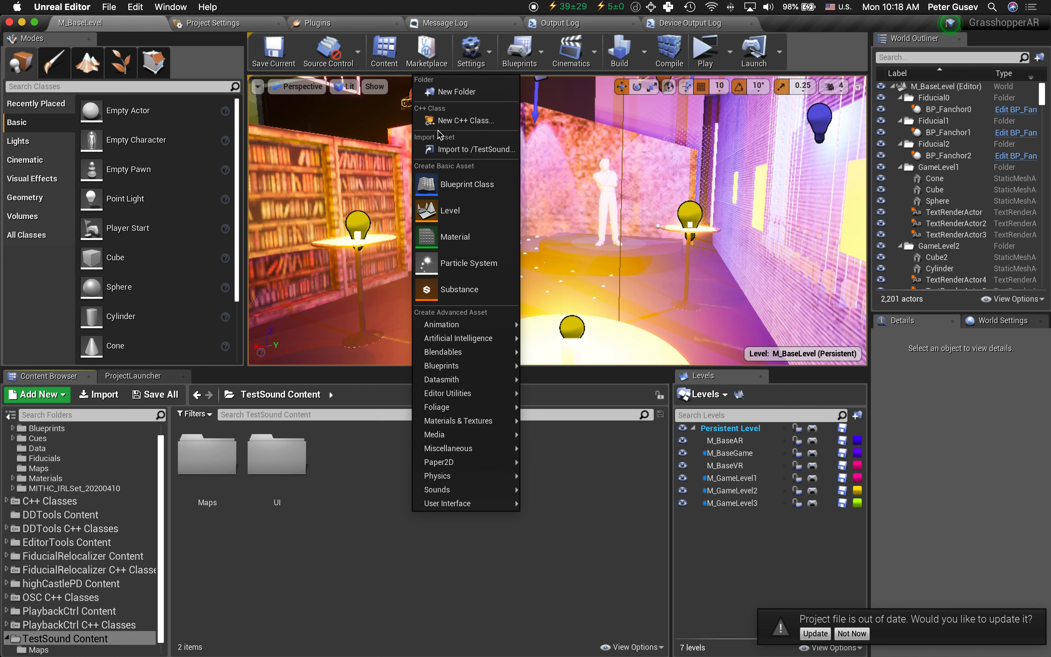
{"action": "left_click", "coordinate": [441, 93]}
{"action": "type", "text": "Assets"}
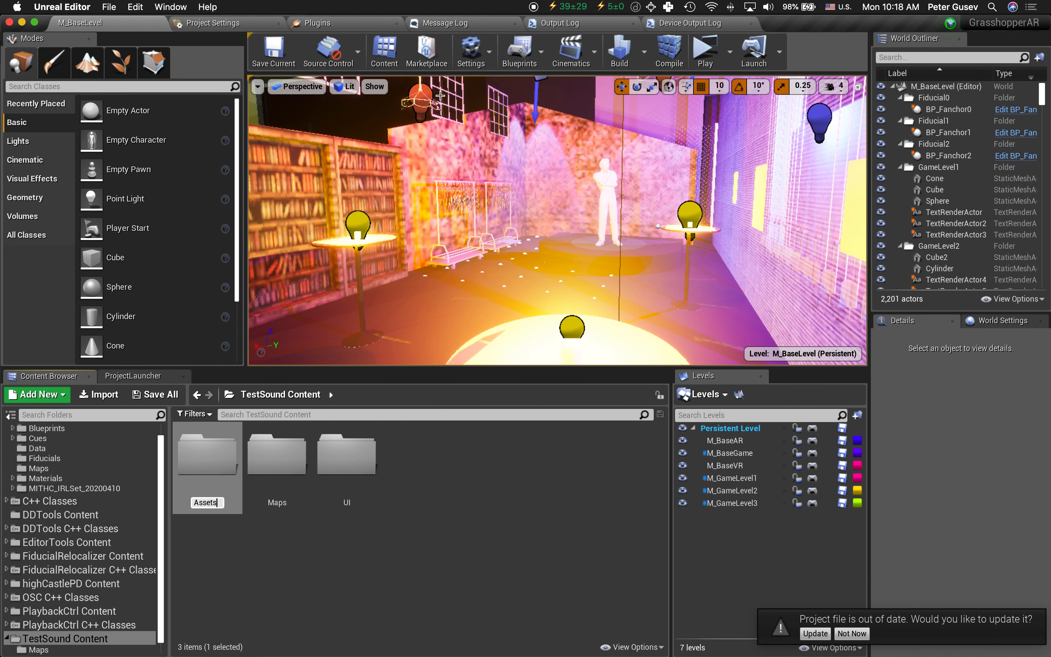
{"action": "key", "text": "Return"}
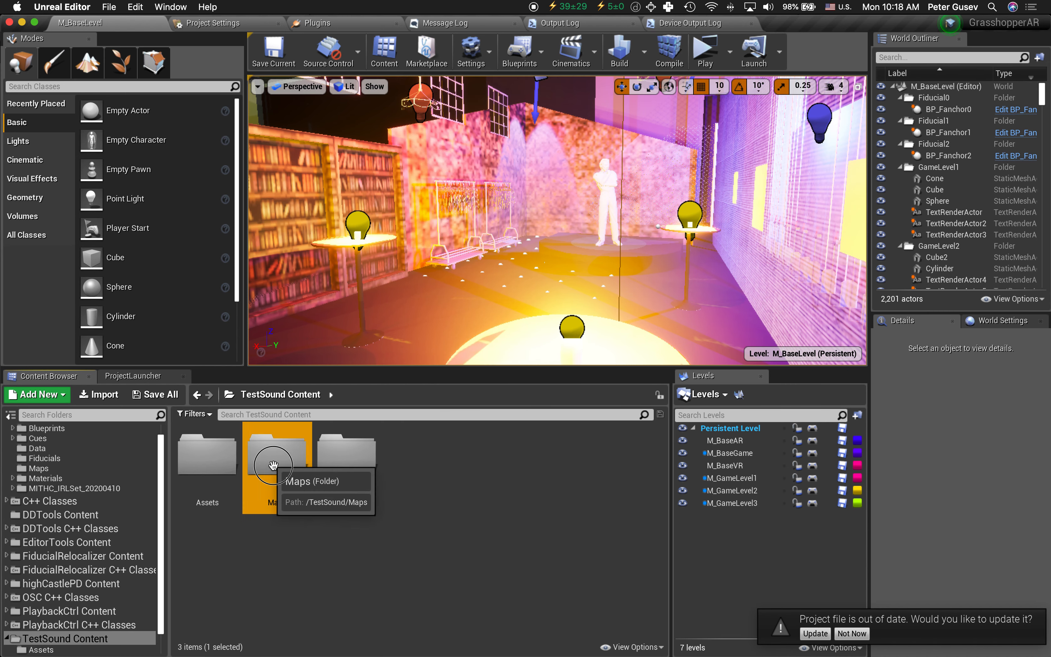
Create a level named M_Soundscape in the Maps folder of TestSound Content and save it
{"action": "double_click", "coordinate": [295, 483]}
{"action": "right_click", "coordinate": [290, 525]}
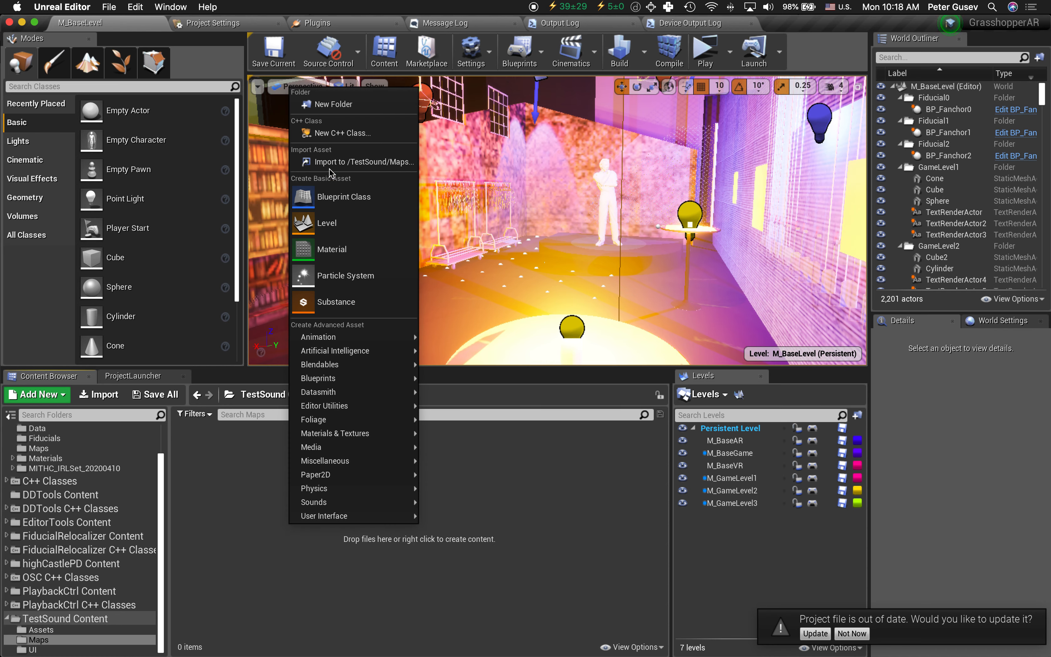
{"action": "left_click", "coordinate": [327, 223]}
{"action": "type", "text": "M_Soundscape"}
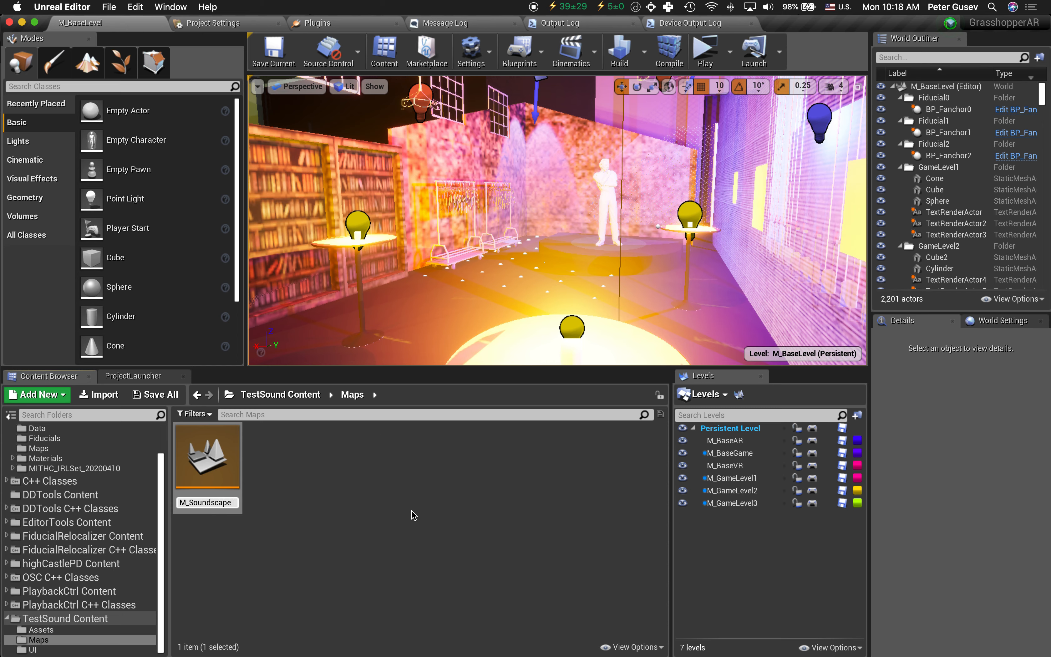
{"action": "key", "text": "Return"}
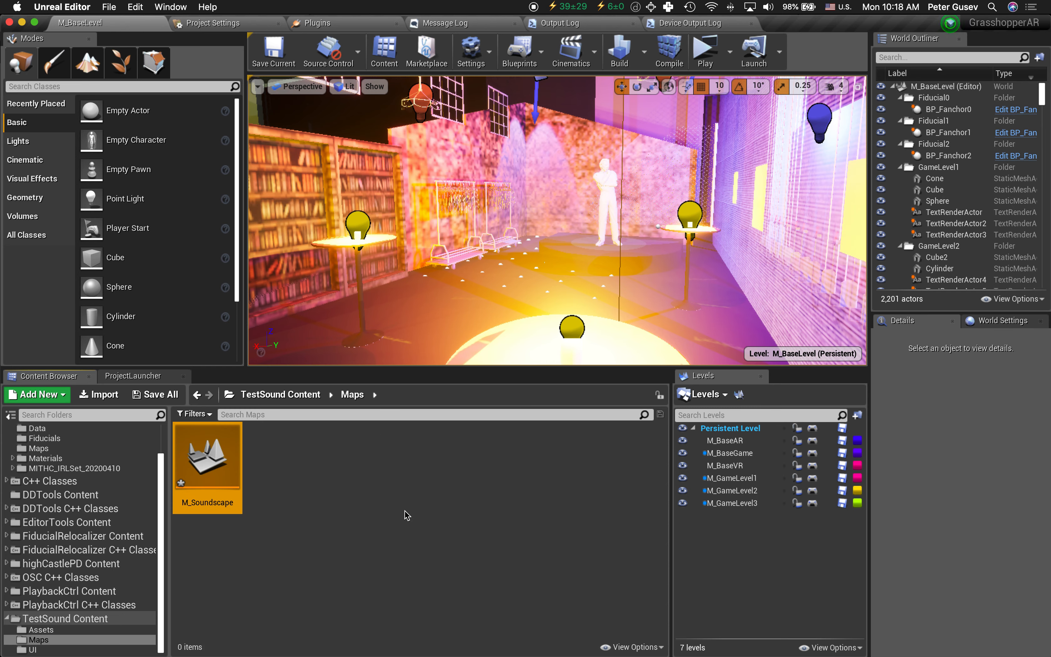
{"action": "left_click", "coordinate": [155, 396]}
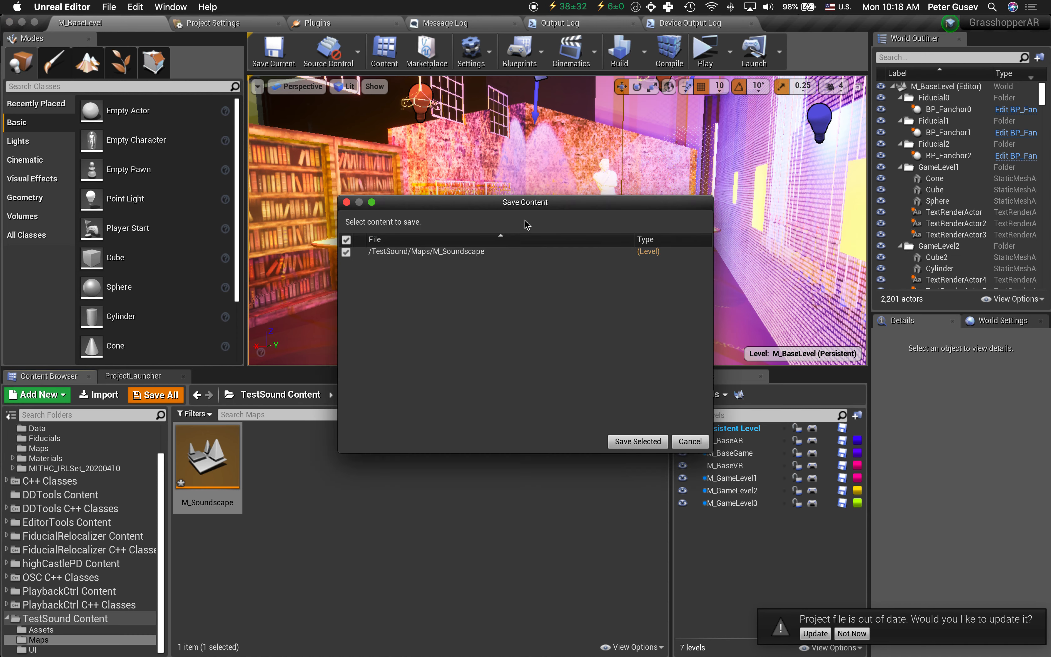
{"action": "left_click", "coordinate": [637, 441]}
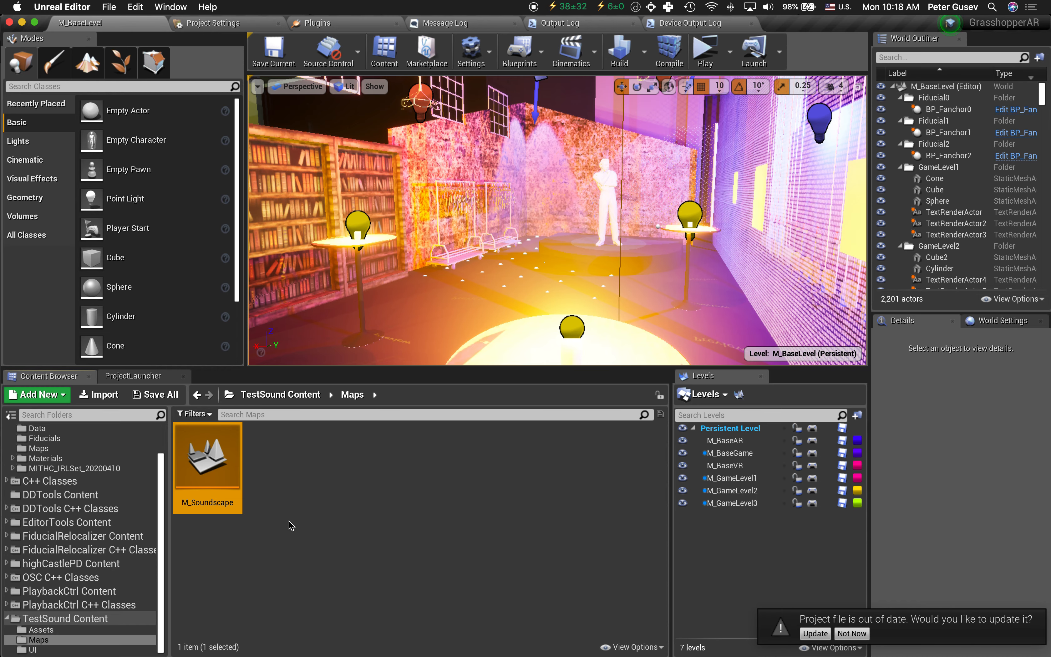
Switch to GitHub Desktop, make TestSound the current repository and select the changed file Content/Maps/M_Soundscape.umap
{"action": "key", "text": "super+Tab"}
{"action": "key", "text": "super+Tab"}
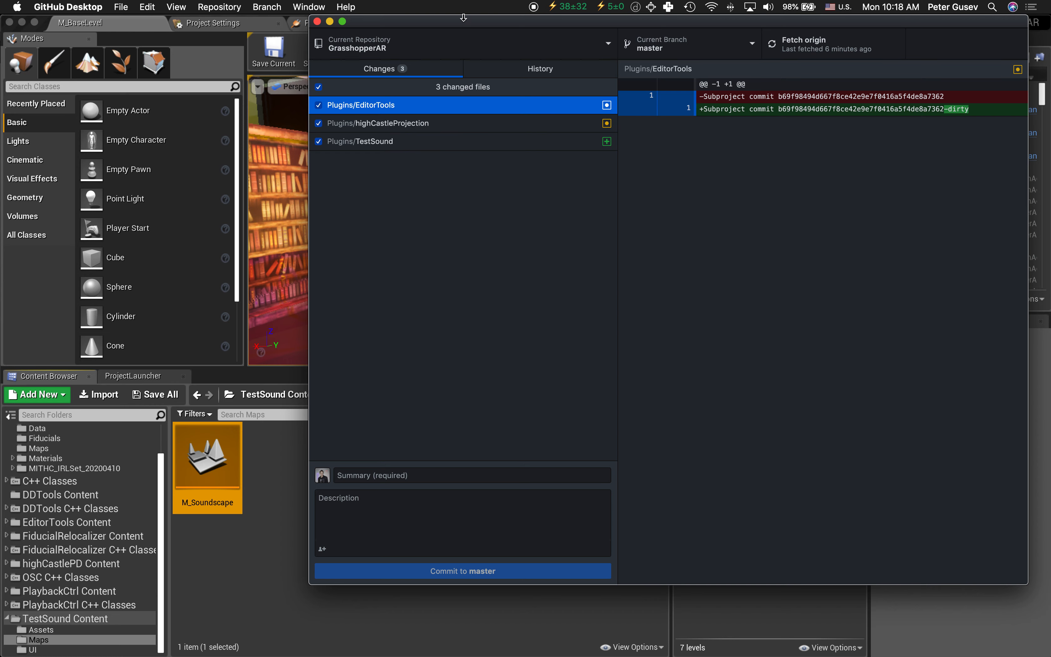
{"action": "left_click", "coordinate": [473, 44]}
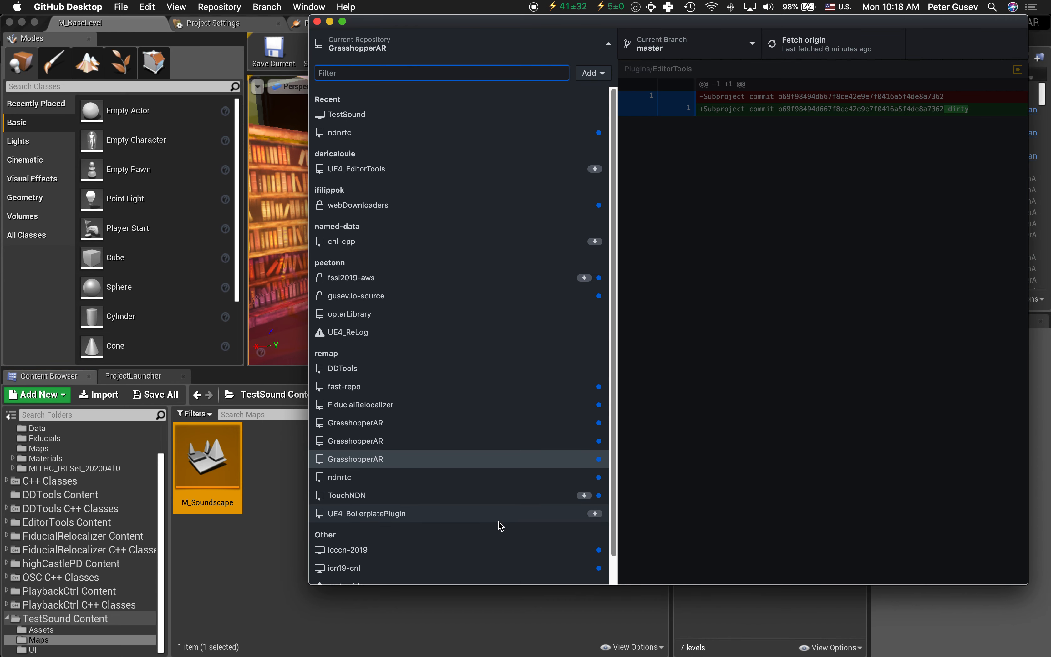
{"action": "scroll", "coordinate": [500, 521], "scroll_direction": "down", "scroll_amount": 2}
{"action": "left_click", "coordinate": [461, 577]}
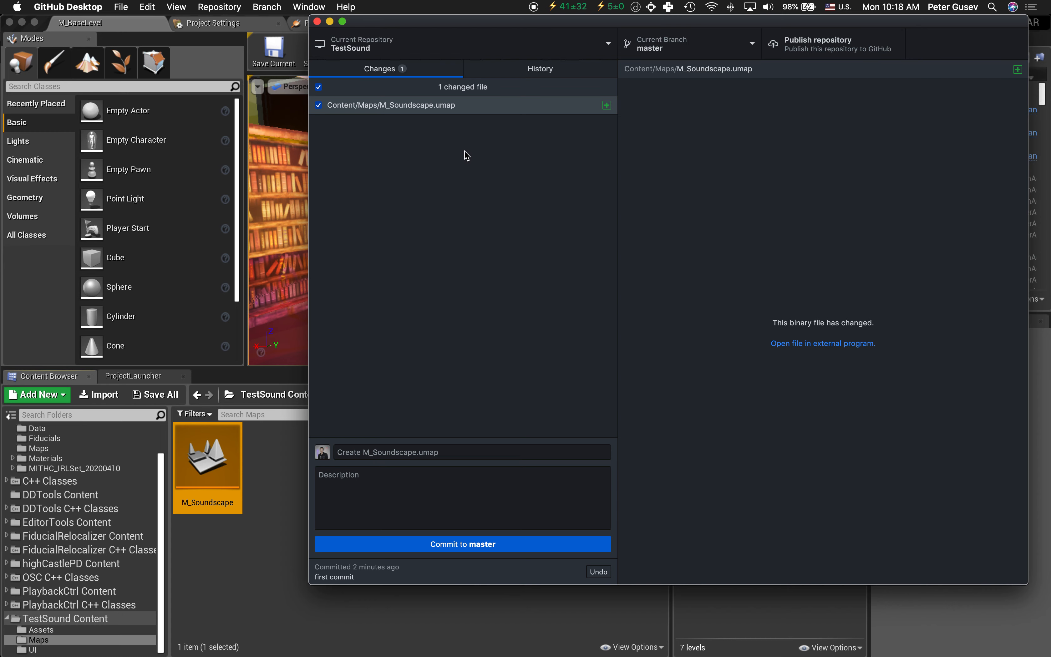
{"action": "left_click", "coordinate": [472, 112]}
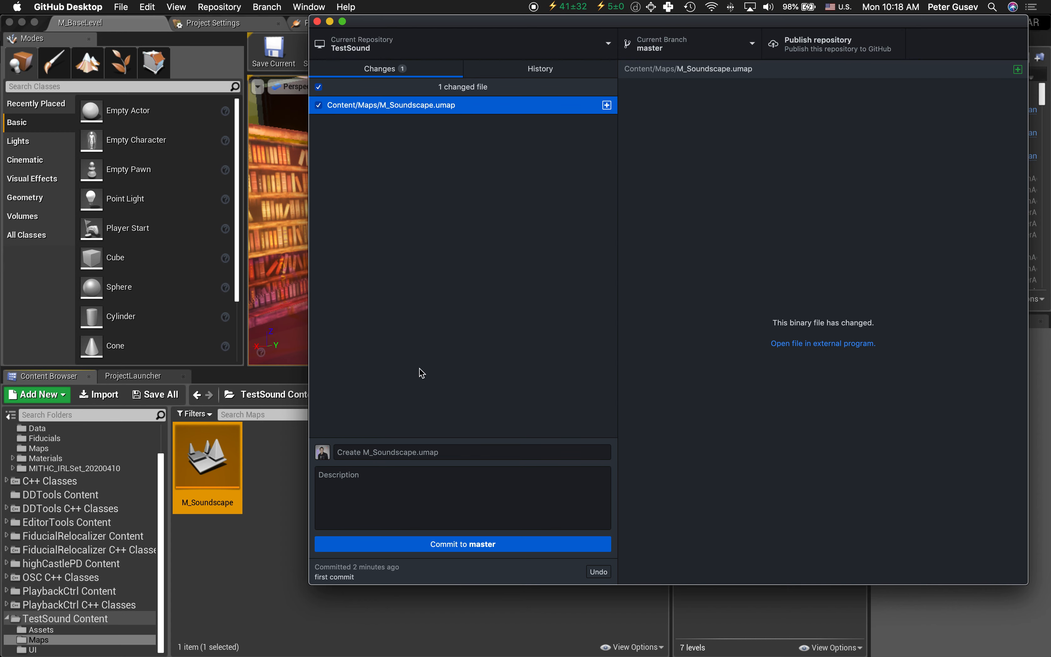
Commit M_Soundscape.umap to master with the summary "added soundscape sub-level"
{"action": "left_click", "coordinate": [406, 452]}
{"action": "type", "text": "added soundscape sub-level"}
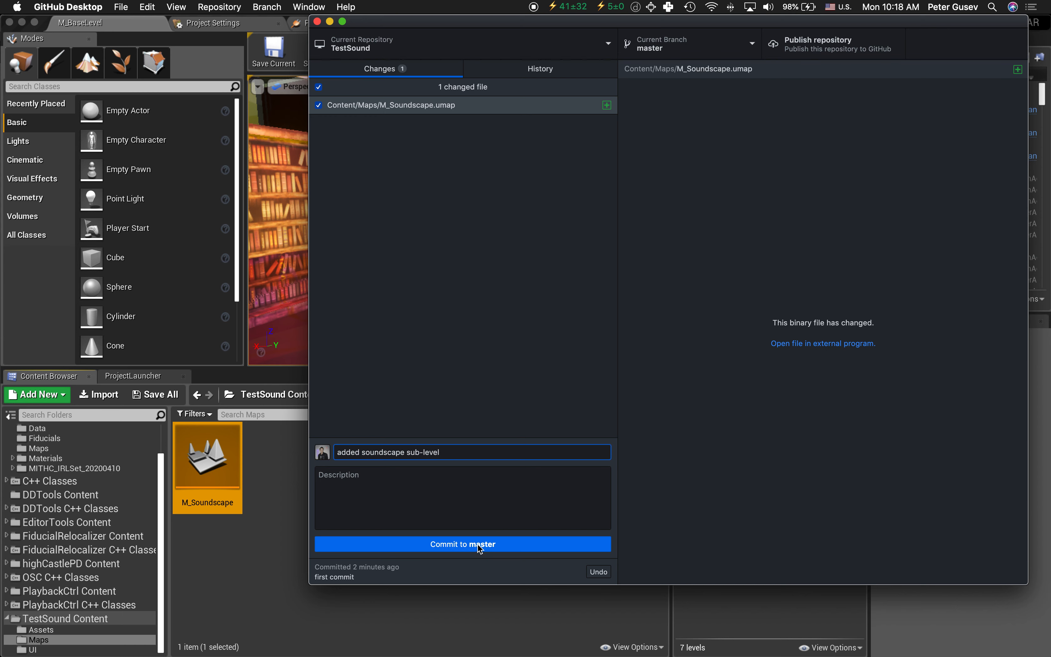
{"action": "left_click_drag", "start_coordinate": [405, 453], "coordinate": [441, 451]}
{"action": "left_click", "coordinate": [450, 452]}
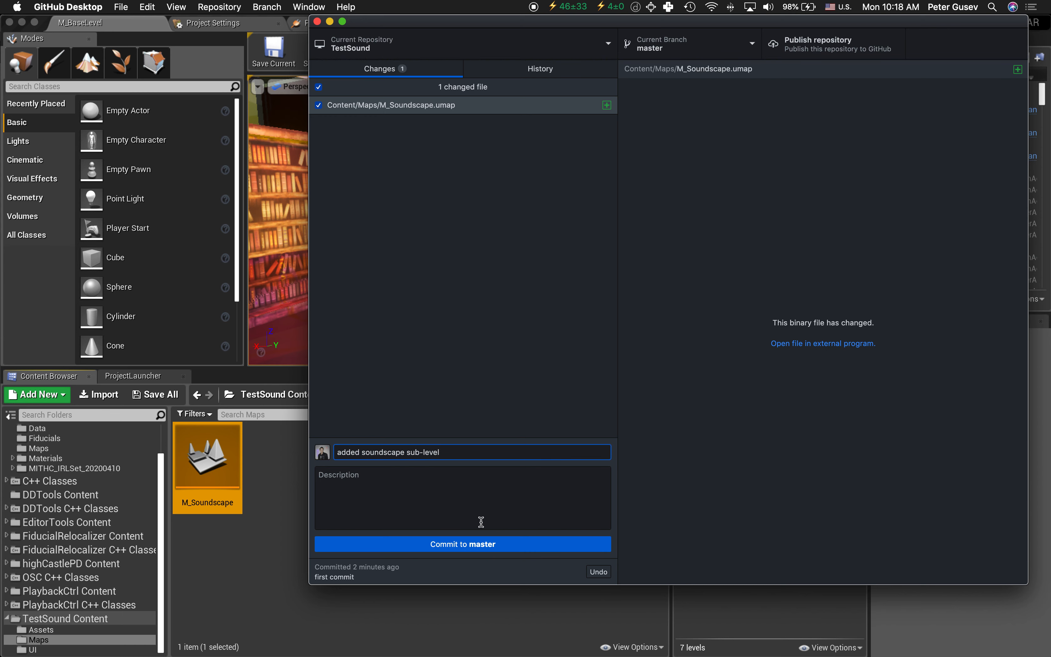
{"action": "left_click", "coordinate": [485, 547]}
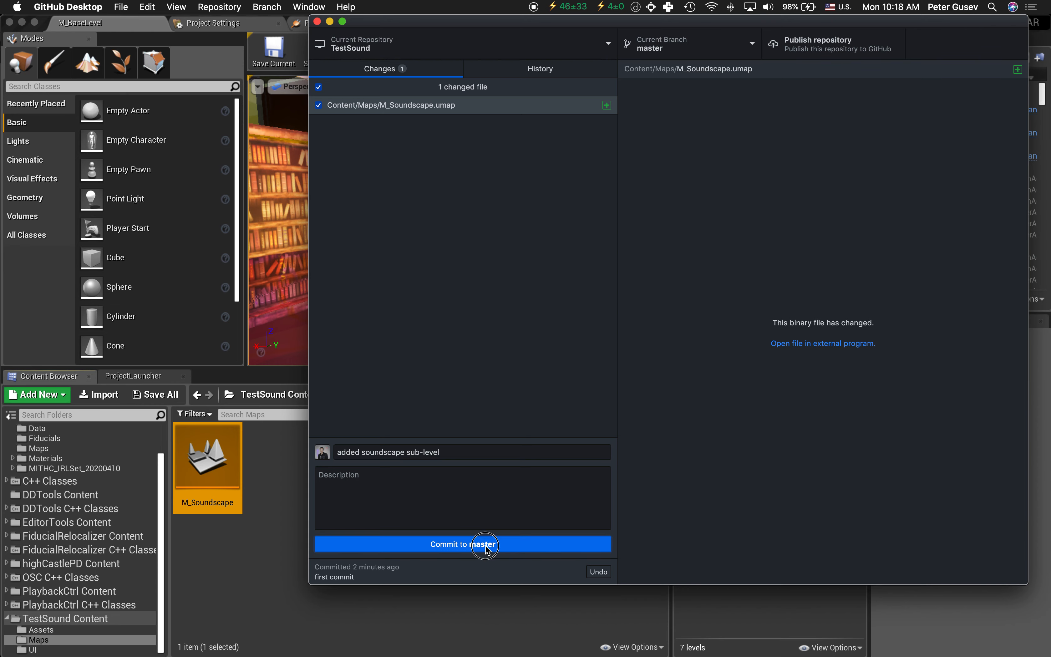
Switch to Unreal Editor and add the existing M_Soundscape level from TestSound/Maps as a sub-level of the Persistent Level
{"action": "left_click", "coordinate": [256, 569]}
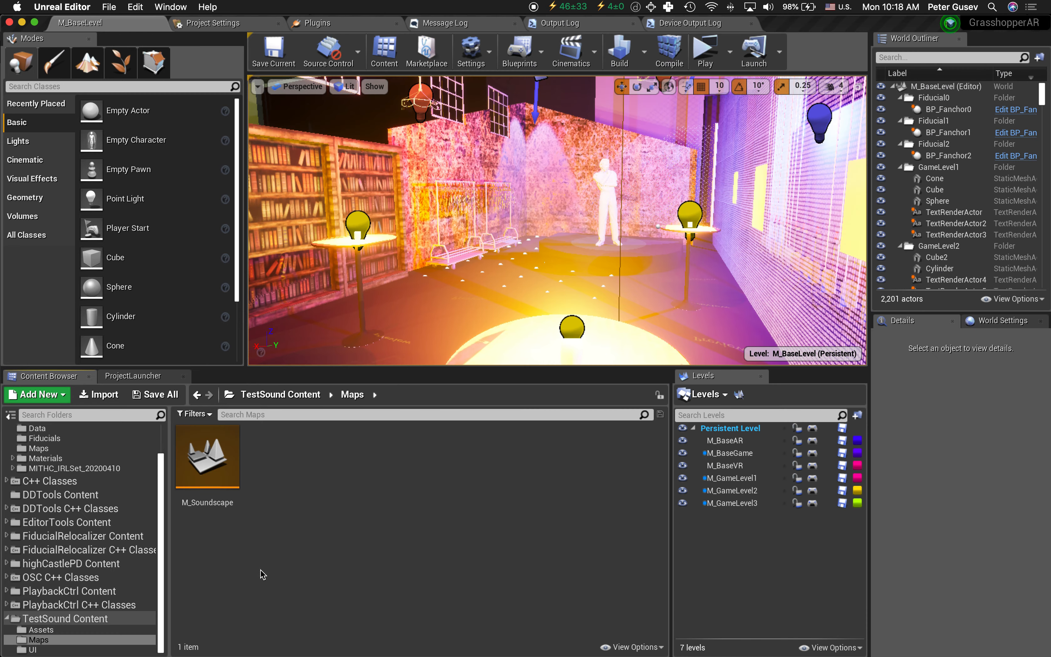
{"action": "scroll", "coordinate": [109, 499], "scroll_direction": "up", "scroll_amount": 2}
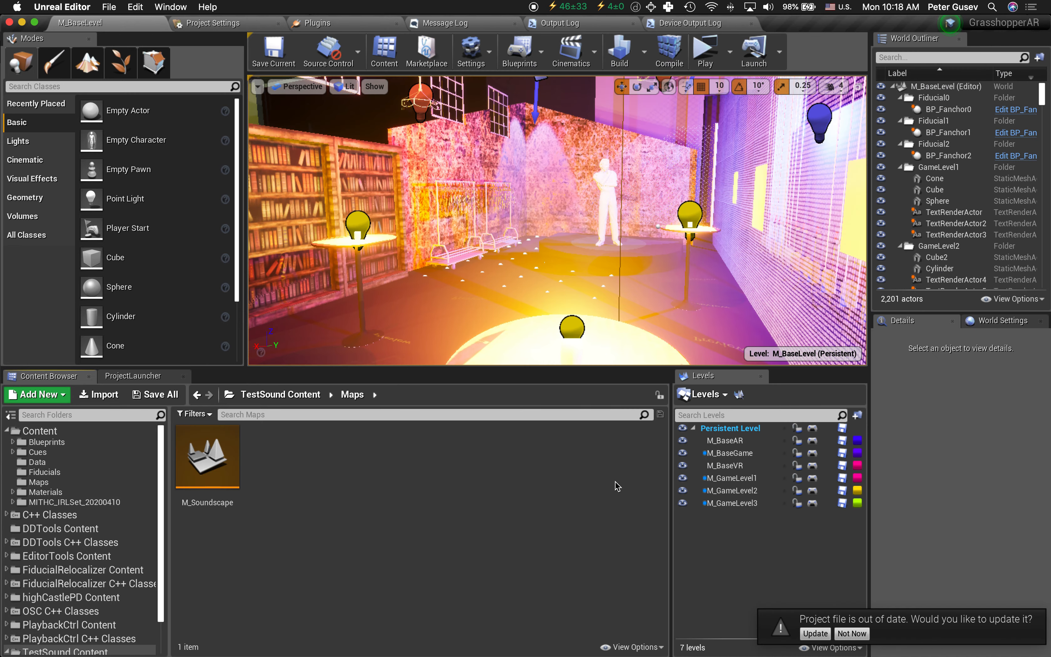
{"action": "left_click", "coordinate": [734, 428]}
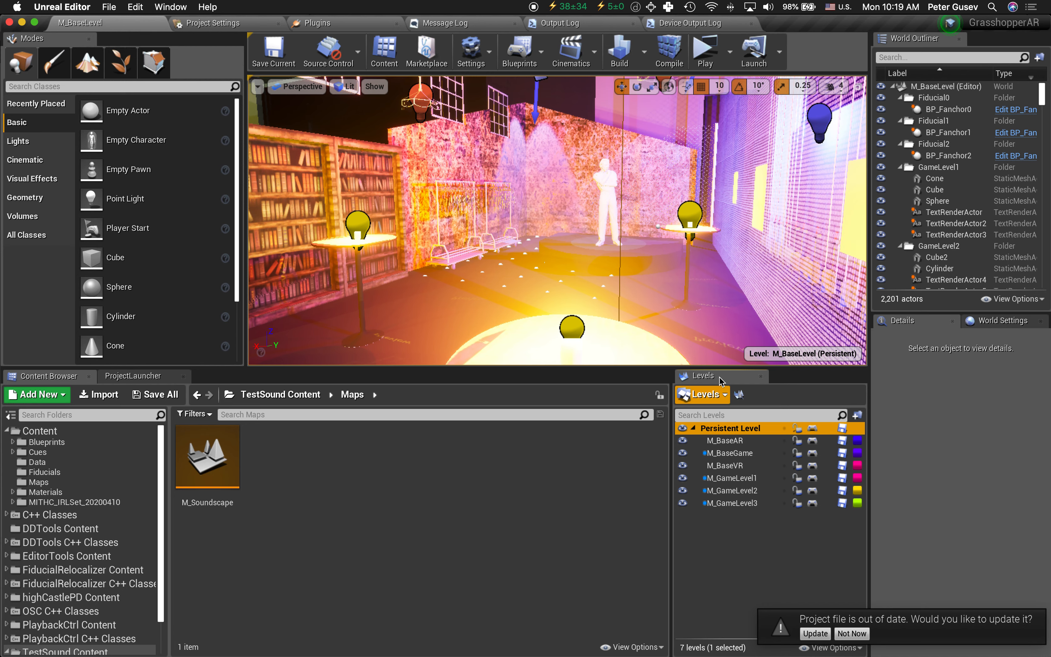
{"action": "left_click", "coordinate": [722, 397]}
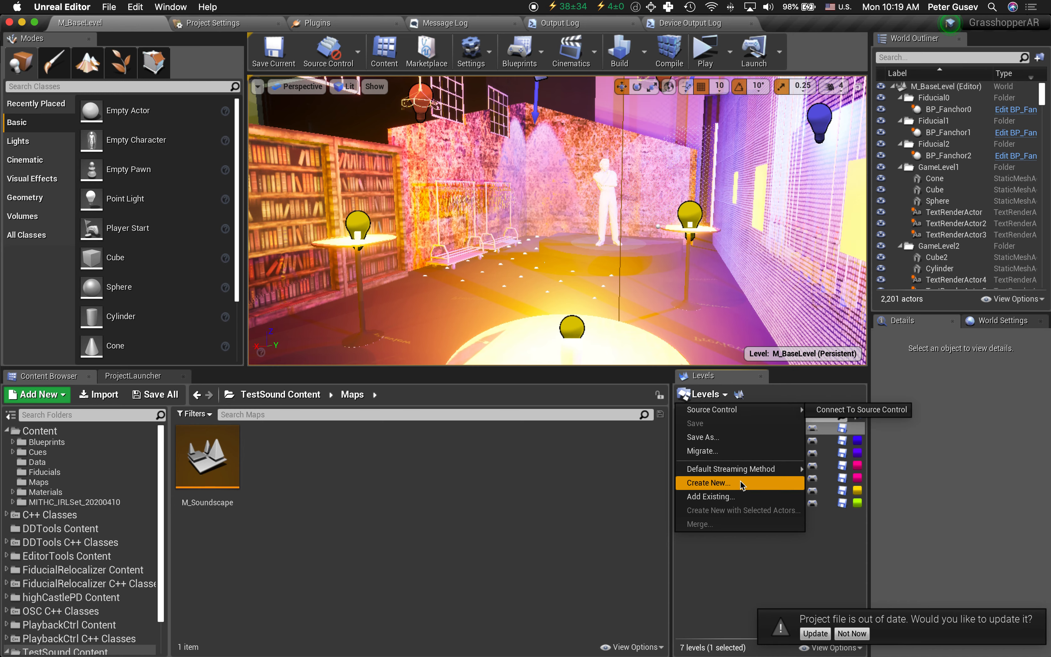
{"action": "left_click", "coordinate": [739, 500]}
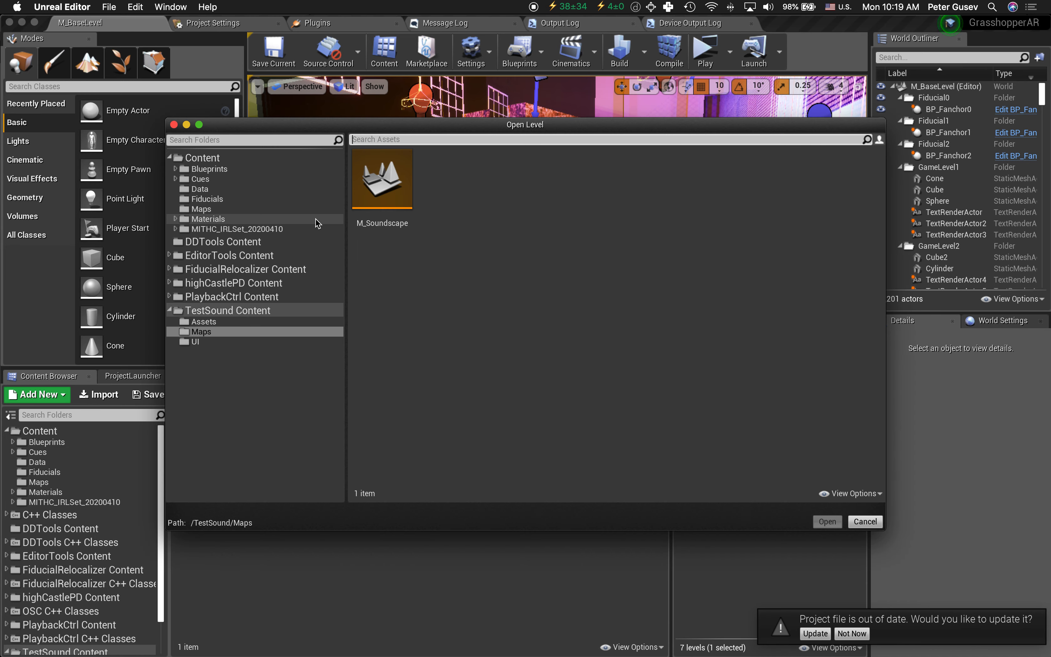
{"action": "left_click", "coordinate": [393, 182]}
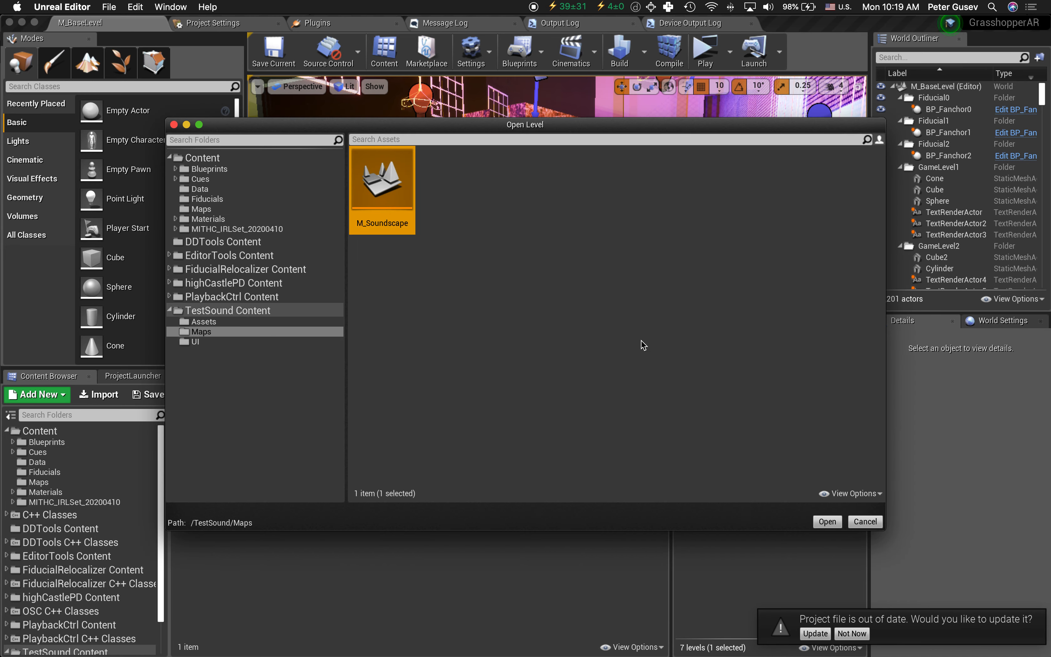
{"action": "left_click", "coordinate": [827, 521]}
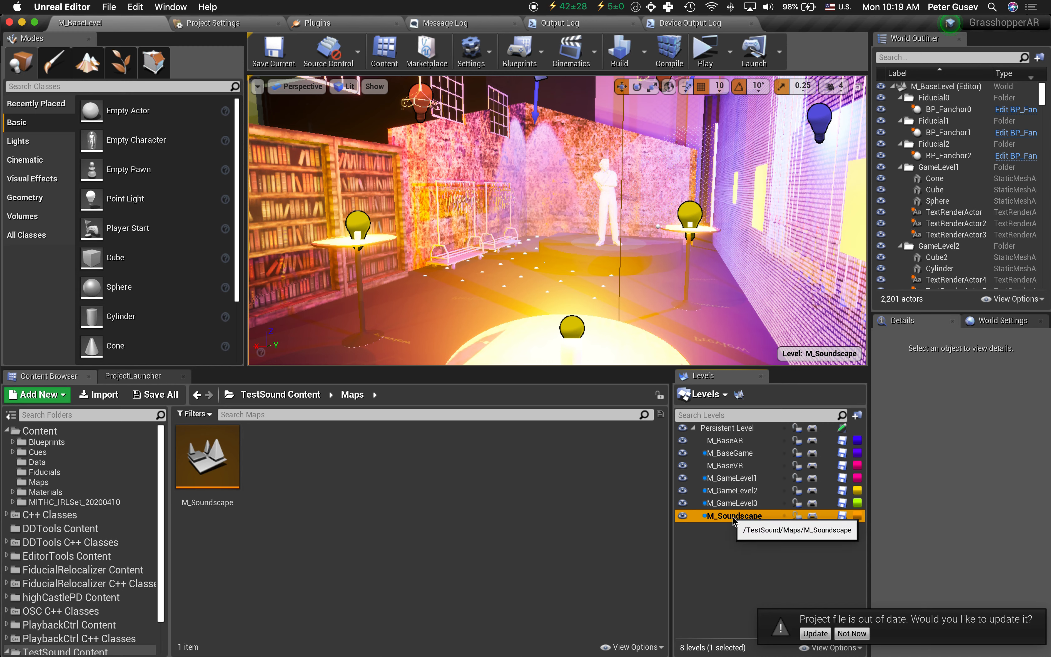
Change the streaming method of the M_Soundscape sub-level to Always Loaded
{"action": "right_click", "coordinate": [746, 516]}
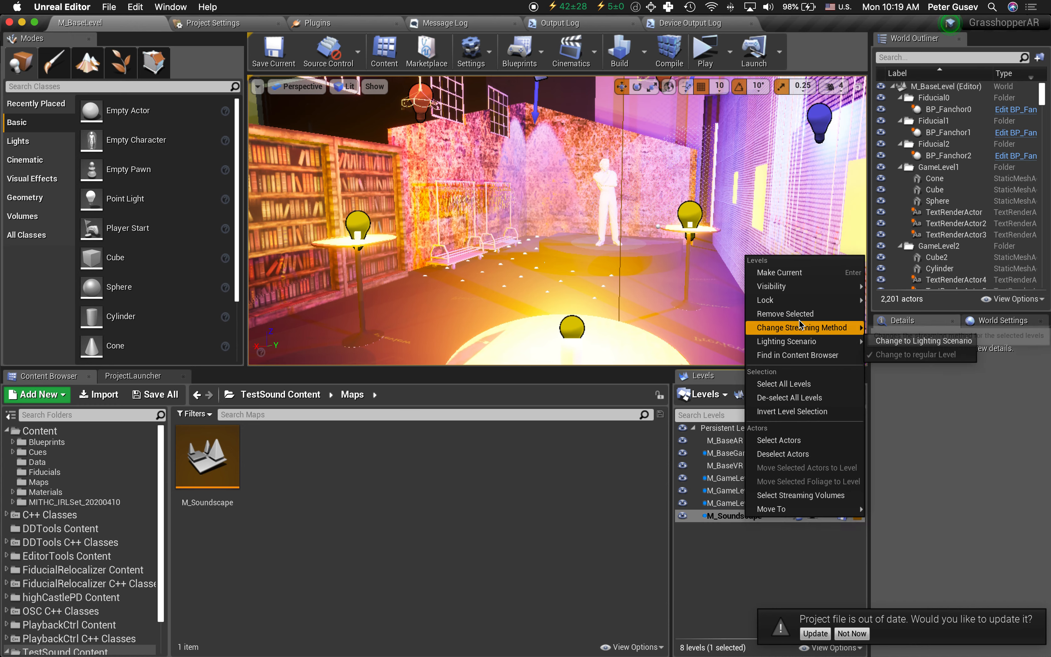
{"action": "mouse_move", "coordinate": [804, 328]}
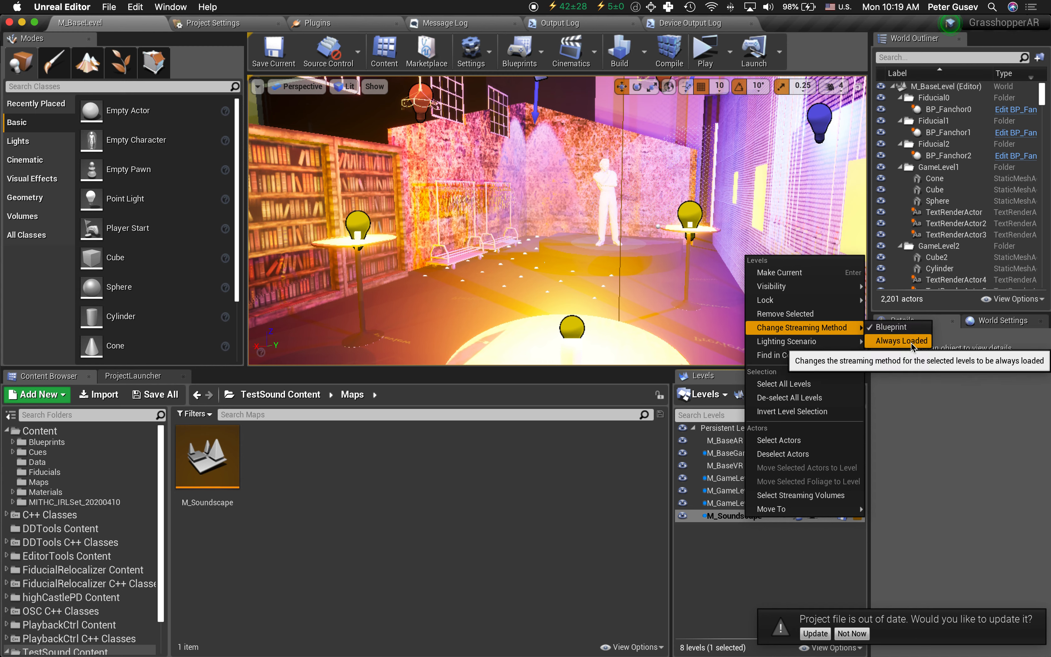
{"action": "left_click", "coordinate": [910, 342]}
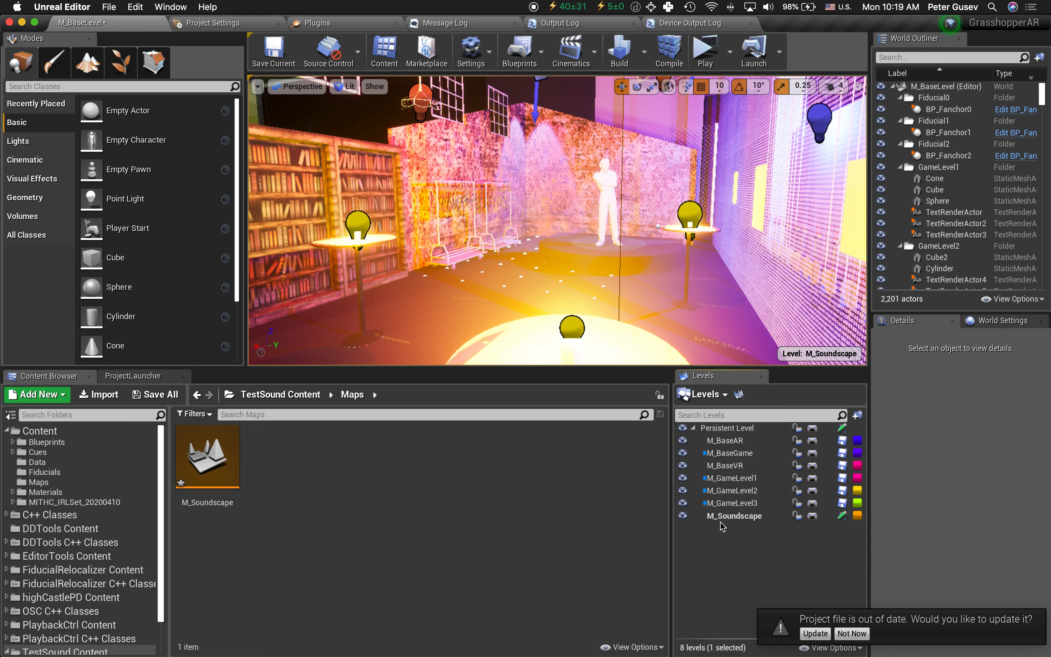
Make M_GameLevel3 the current level, and move up through the sub-levels to M_BaseGame
{"action": "double_click", "coordinate": [732, 504]}
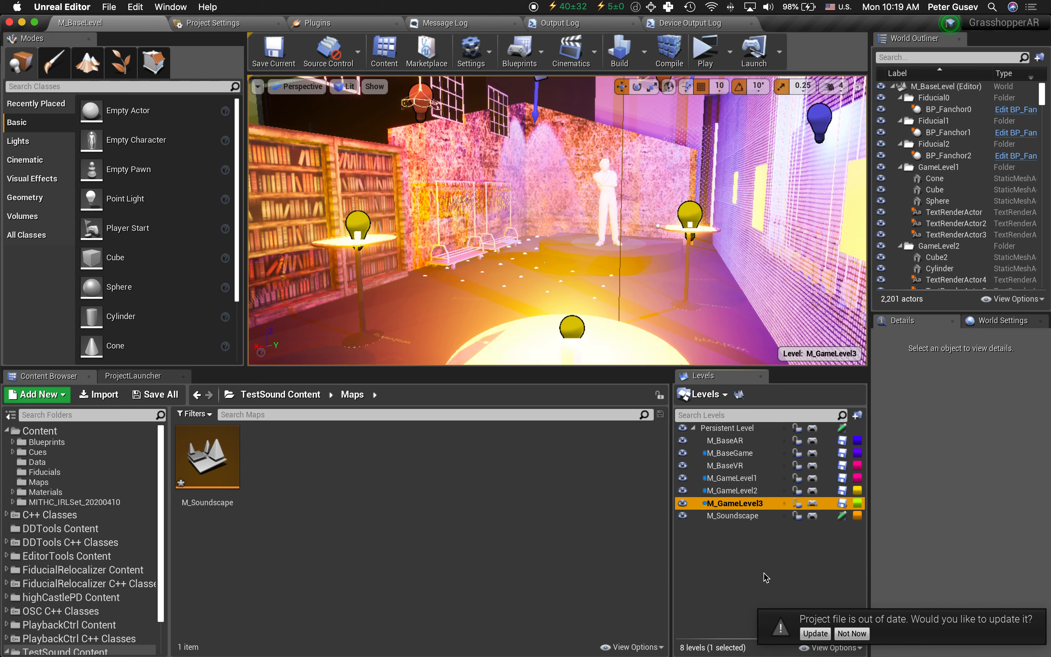
{"action": "key", "text": "Up"}
{"action": "key", "text": "Up"}
{"action": "key", "text": "Up"}
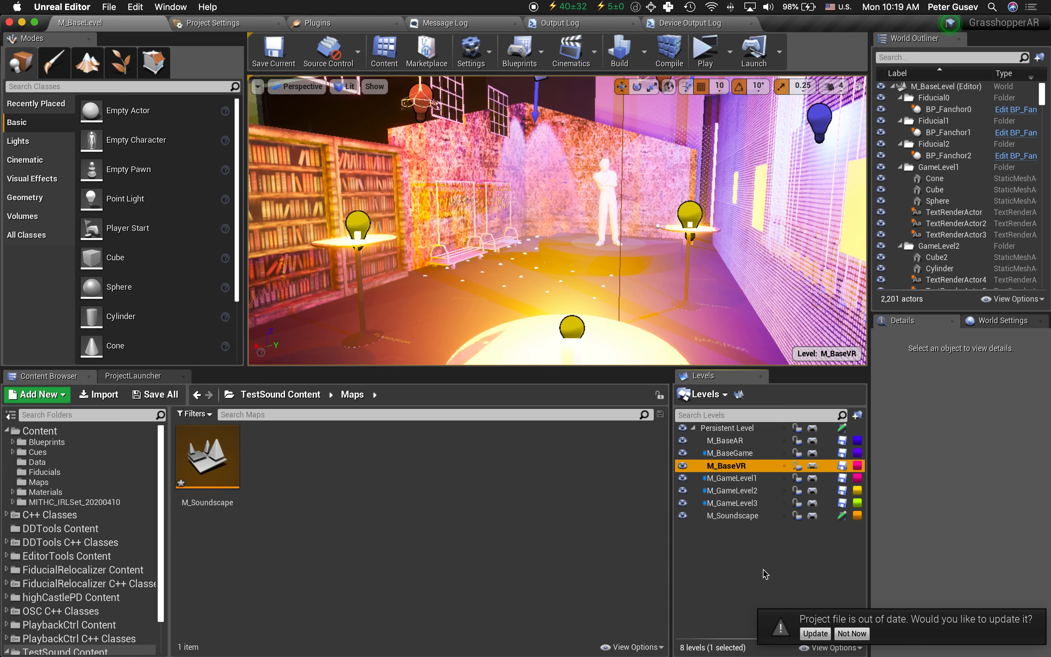
{"action": "key", "text": "Up"}
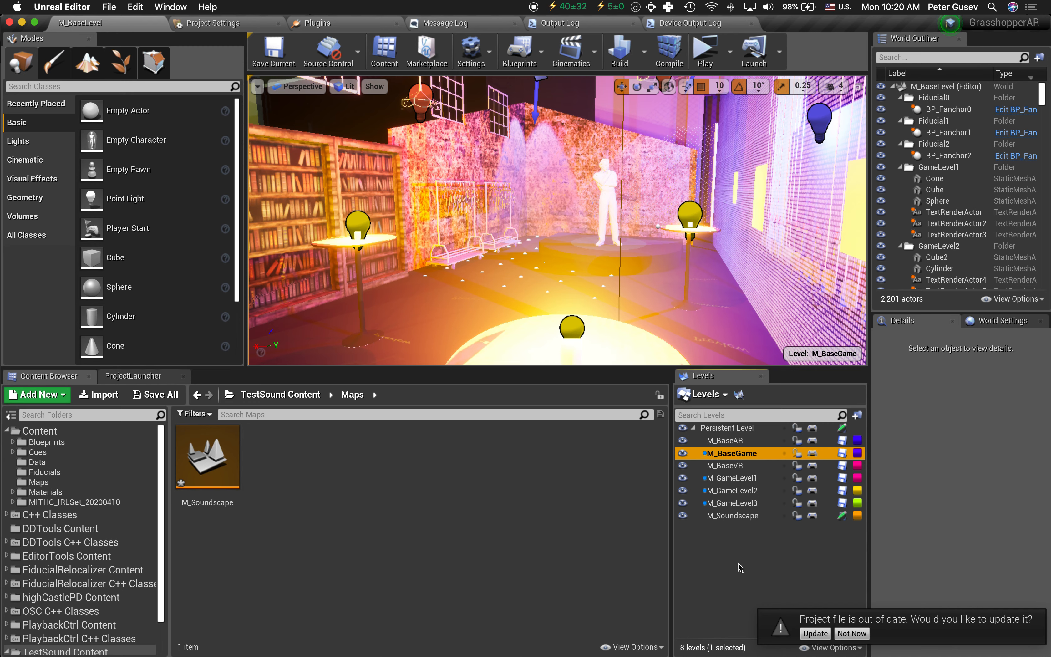
Make M_Soundscape the current level and clear the selection in the levels list
{"action": "left_click", "coordinate": [730, 517]}
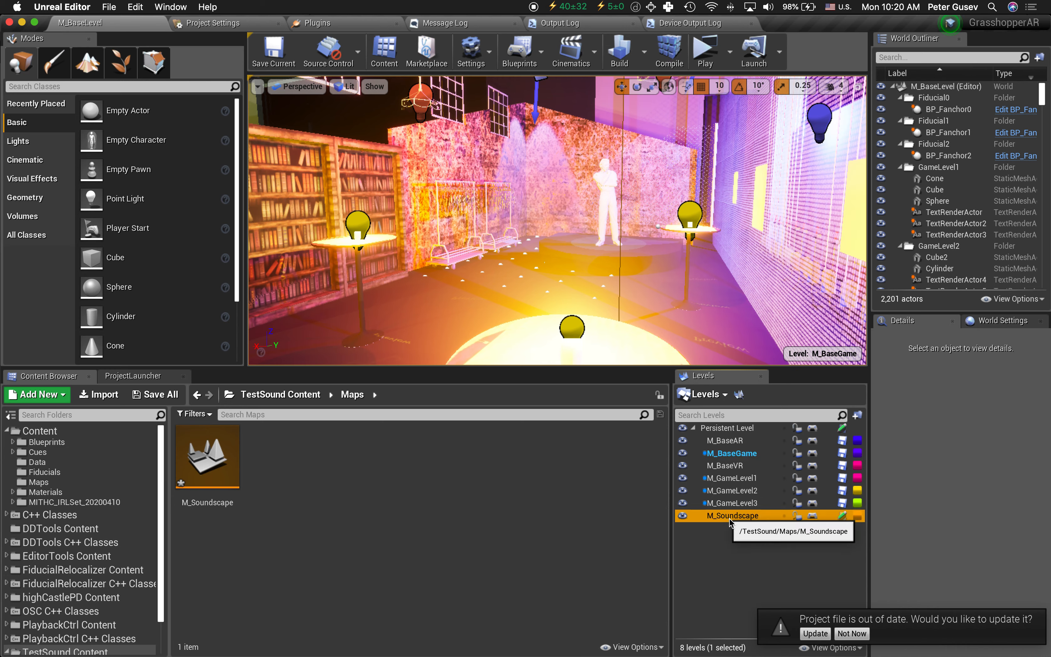
{"action": "double_click", "coordinate": [730, 520]}
{"action": "left_click", "coordinate": [726, 569]}
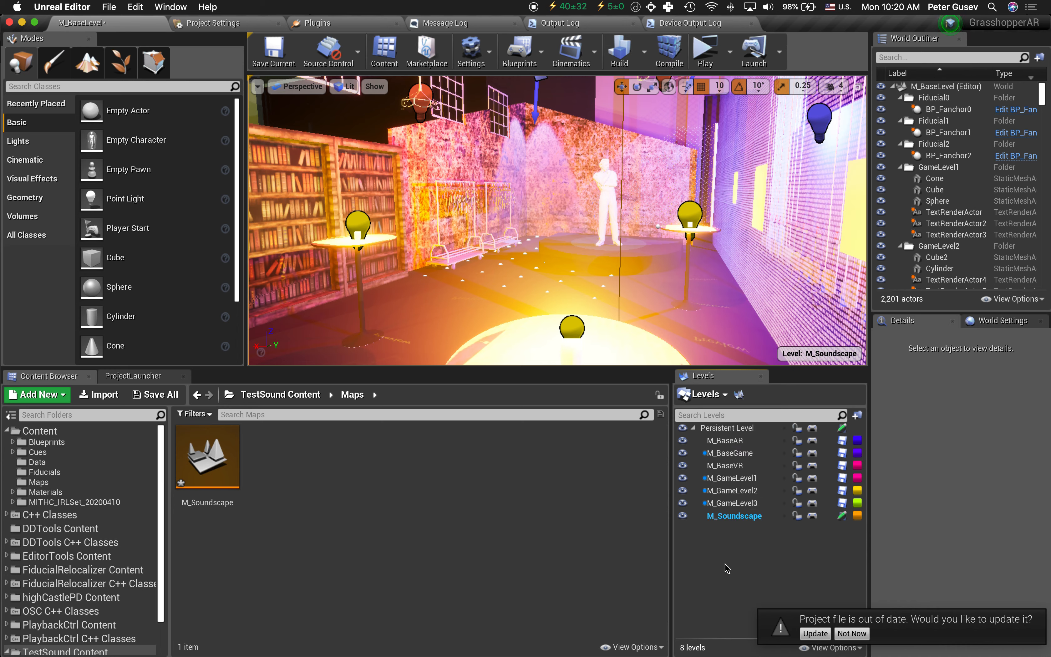
Switch to GitHub Desktop and make GrasshopperAR the current repository
{"action": "key", "text": "super+Tab"}
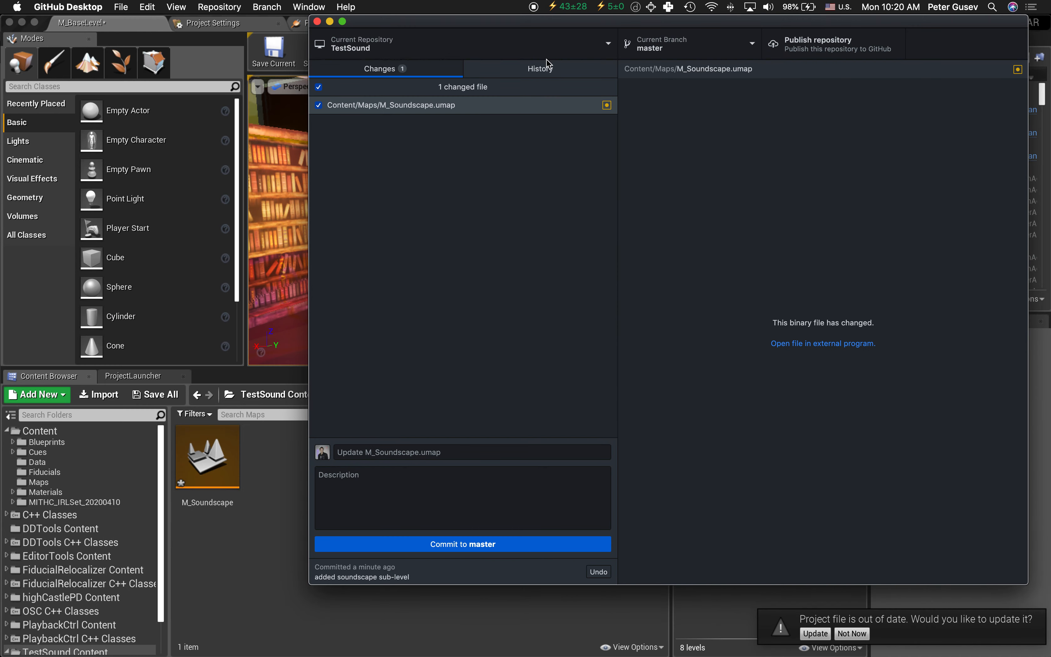
{"action": "left_click", "coordinate": [570, 51]}
{"action": "left_click", "coordinate": [472, 431]}
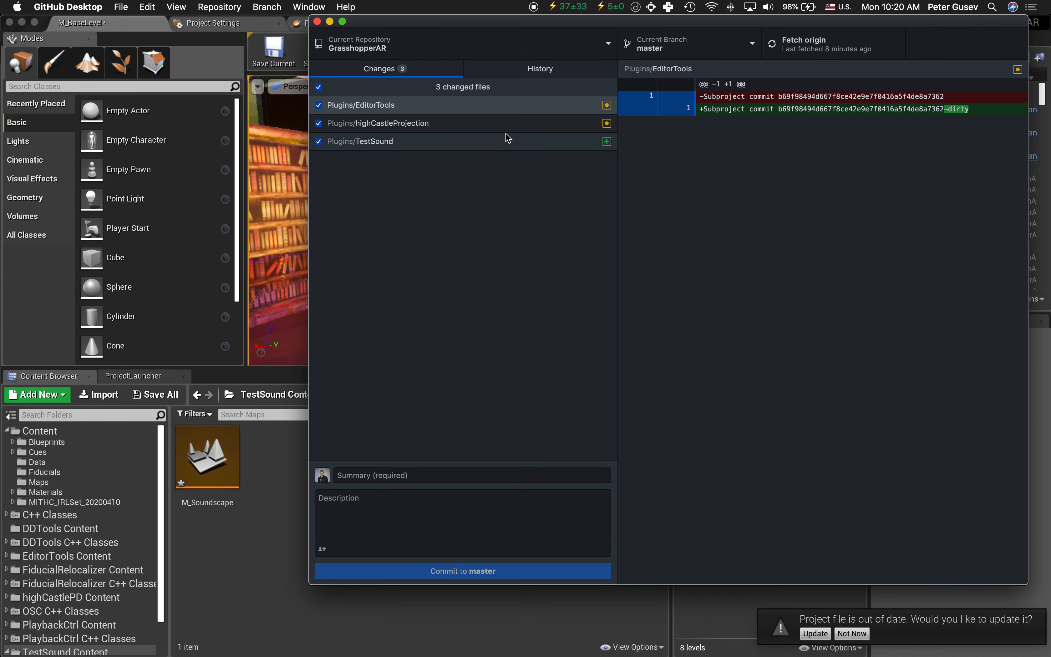
Switch to Unreal Editor, save all modified levels, and return to the GrasshopperAR changes in GitHub Desktop
{"action": "left_click", "coordinate": [278, 526]}
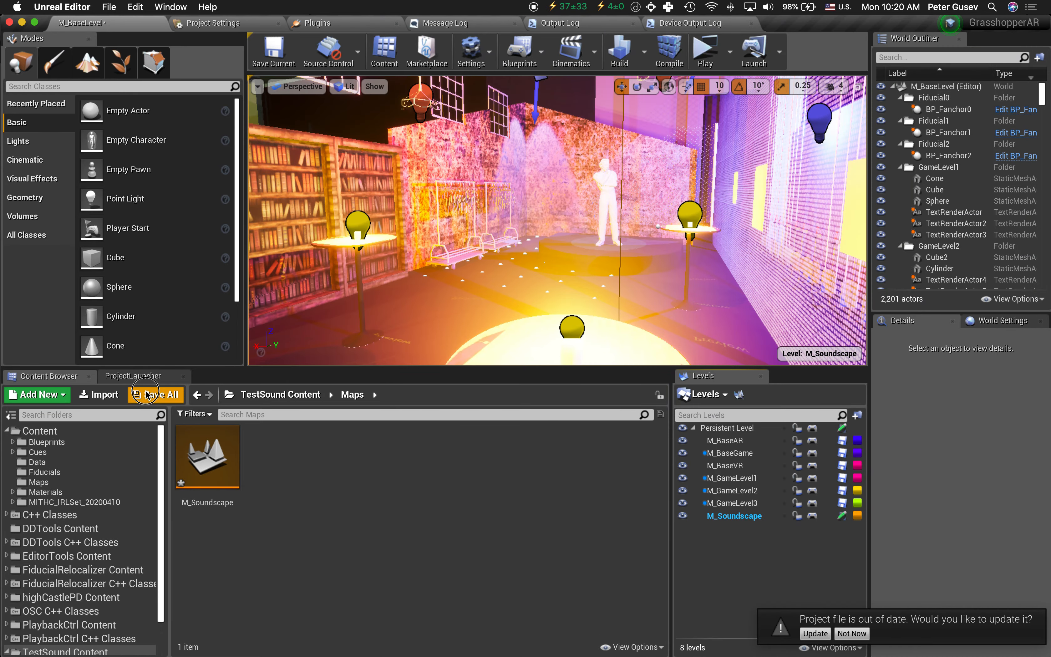
{"action": "left_click", "coordinate": [155, 394]}
{"action": "left_click", "coordinate": [637, 441]}
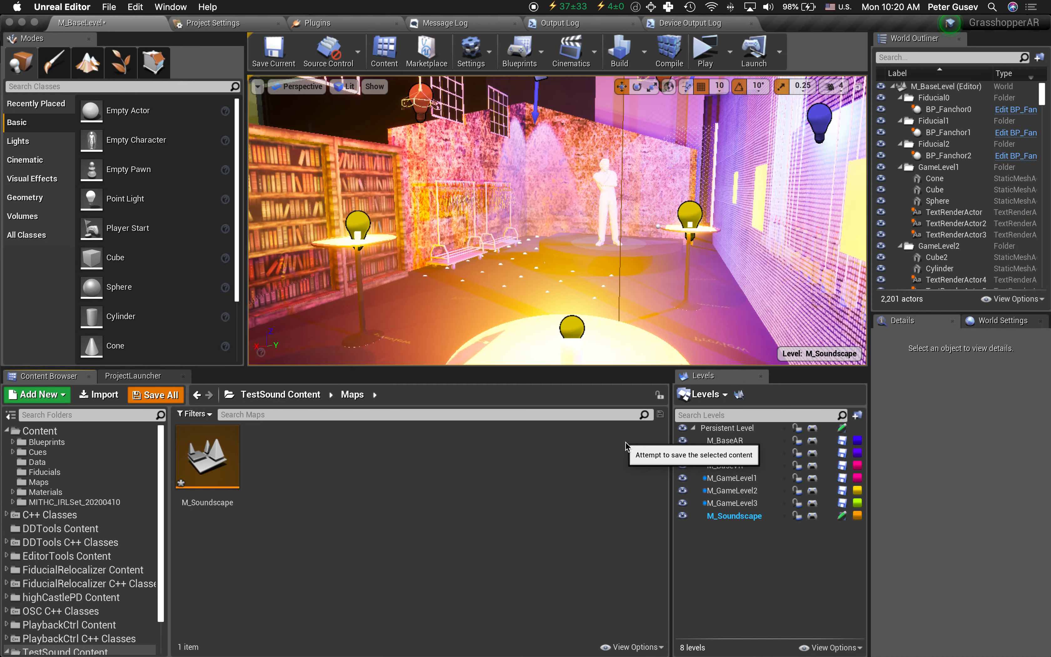
{"action": "key", "text": "super+Tab"}
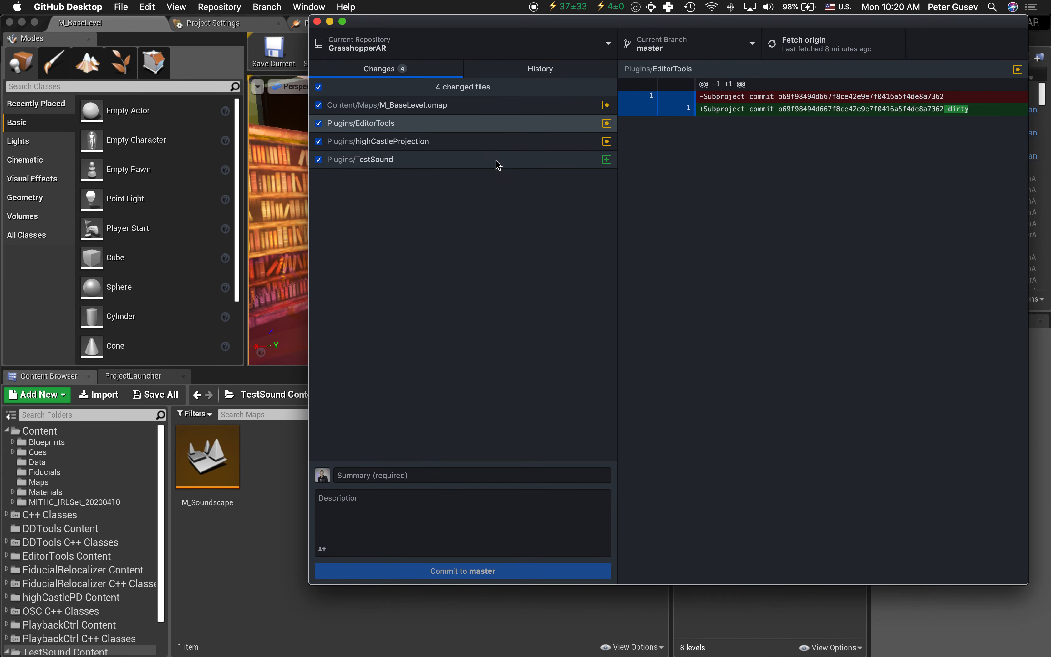
Exclude EditorTools, highCastleProjection and TestSound from the GrasshopperAR commit, keeping only M_BaseLevel.umap included
{"action": "left_click", "coordinate": [434, 105]}
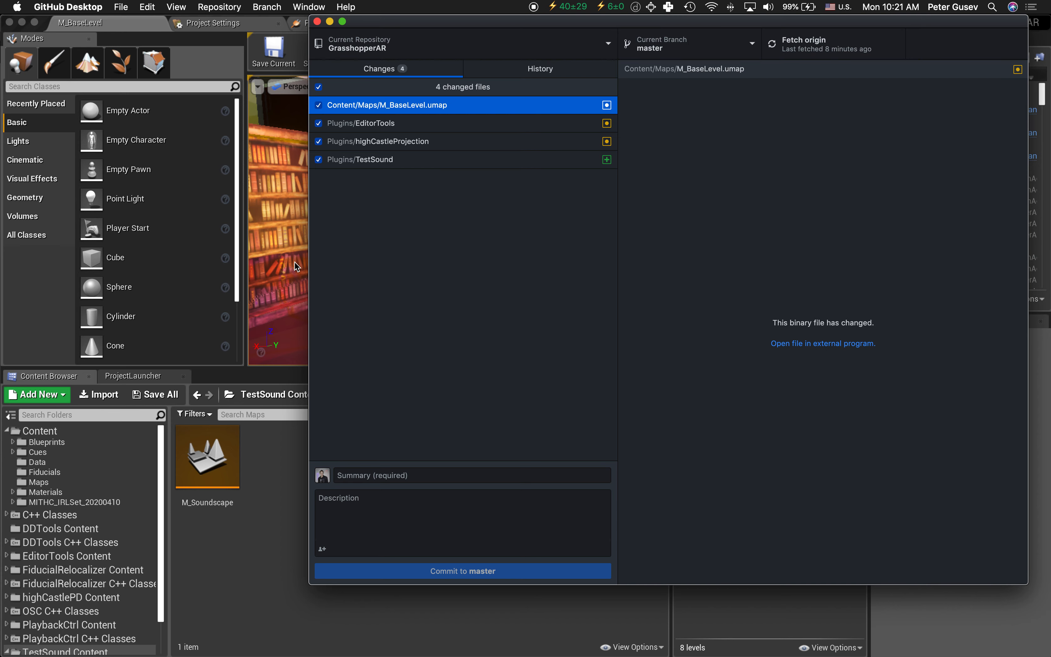
{"action": "left_click", "coordinate": [318, 124]}
{"action": "left_click", "coordinate": [318, 141]}
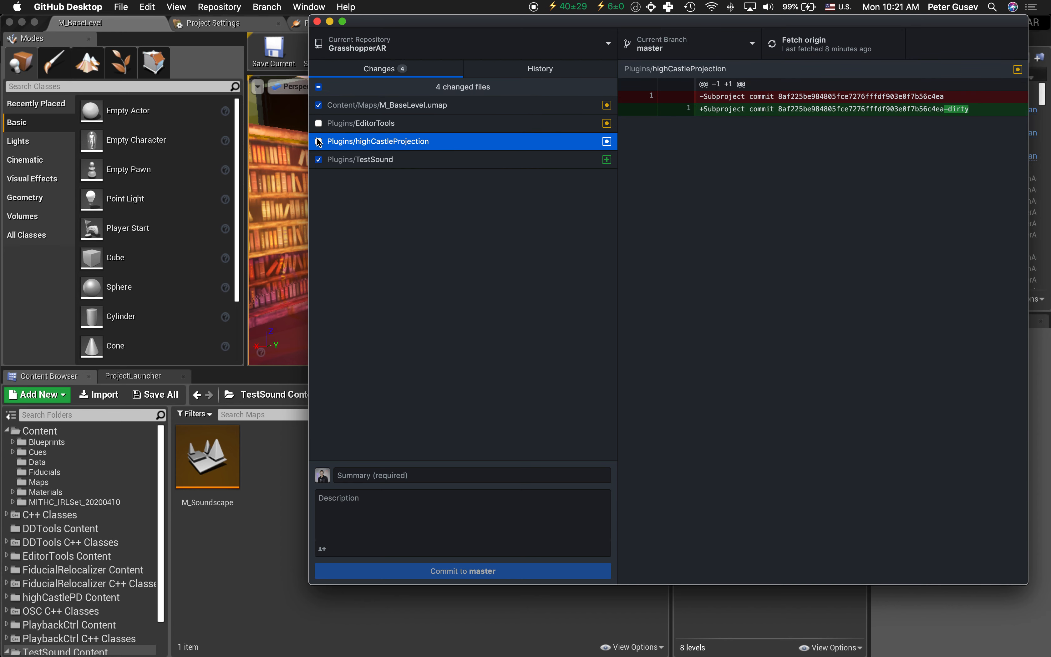
{"action": "left_click", "coordinate": [319, 160]}
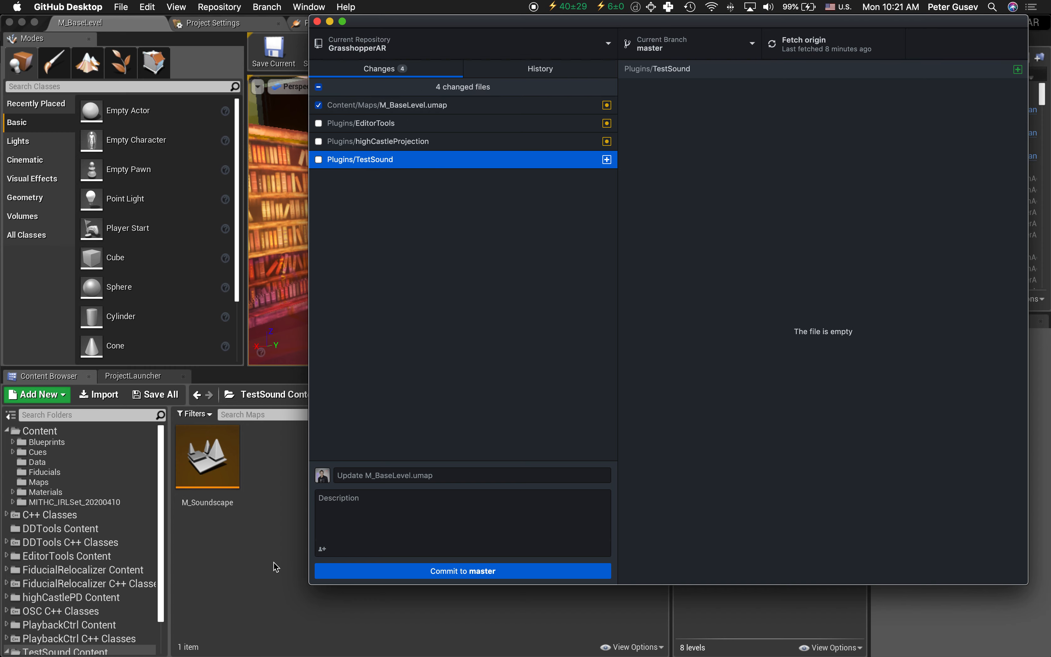
Switch to Unreal Editor and open the Assets folder of the TestSound plugin content
{"action": "left_click", "coordinate": [277, 566]}
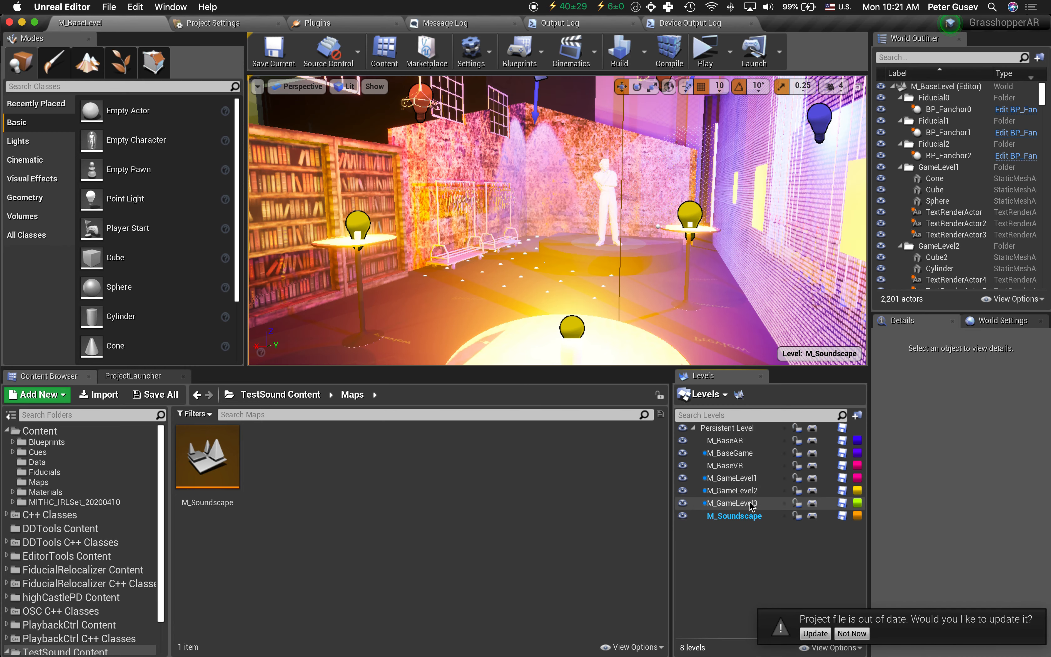
{"action": "scroll", "coordinate": [79, 608], "scroll_direction": "down", "scroll_amount": 3}
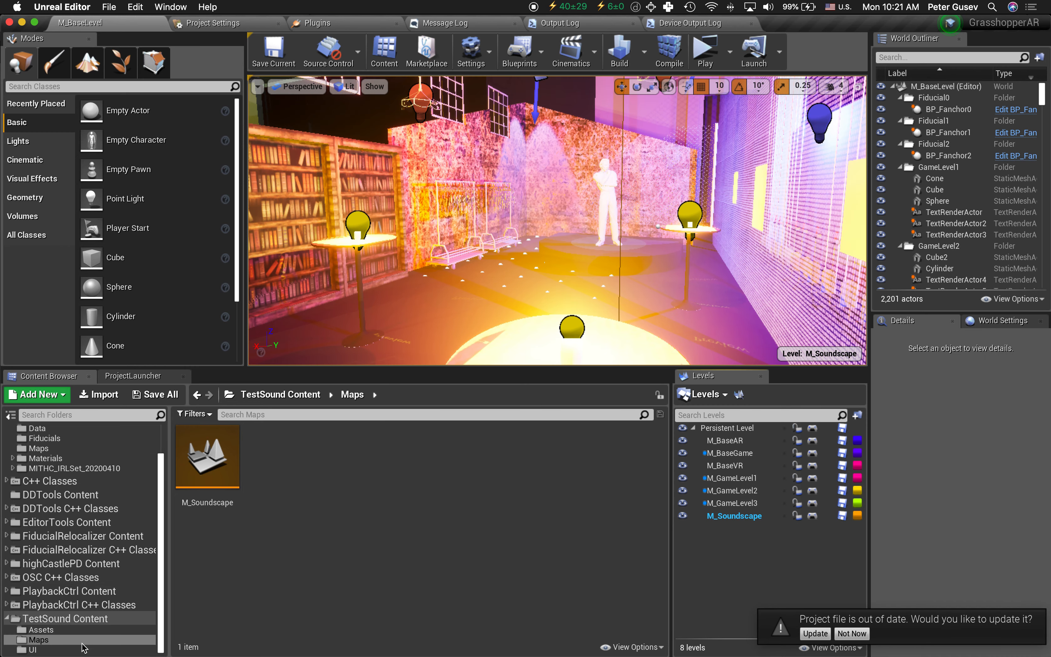
{"action": "left_click", "coordinate": [78, 630]}
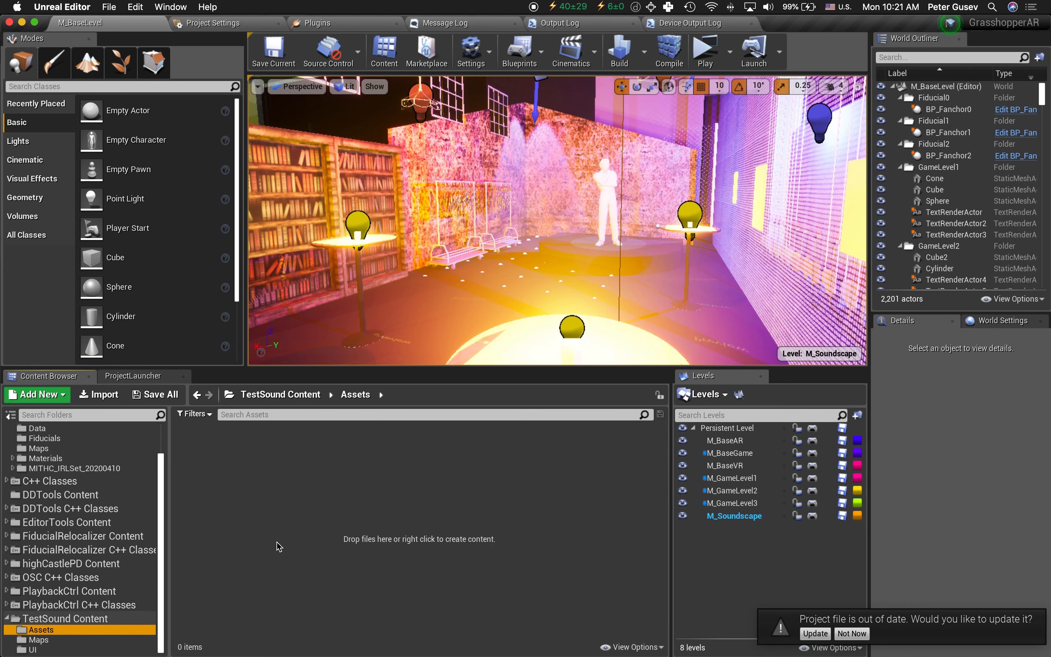
In Finder, copy Starter_Music01.uasset from the UE_4.23 starter content into the TestSound plugin's Content/Assets folder
{"action": "key", "text": "super+Tab"}
{"action": "key", "text": "super+Tab"}
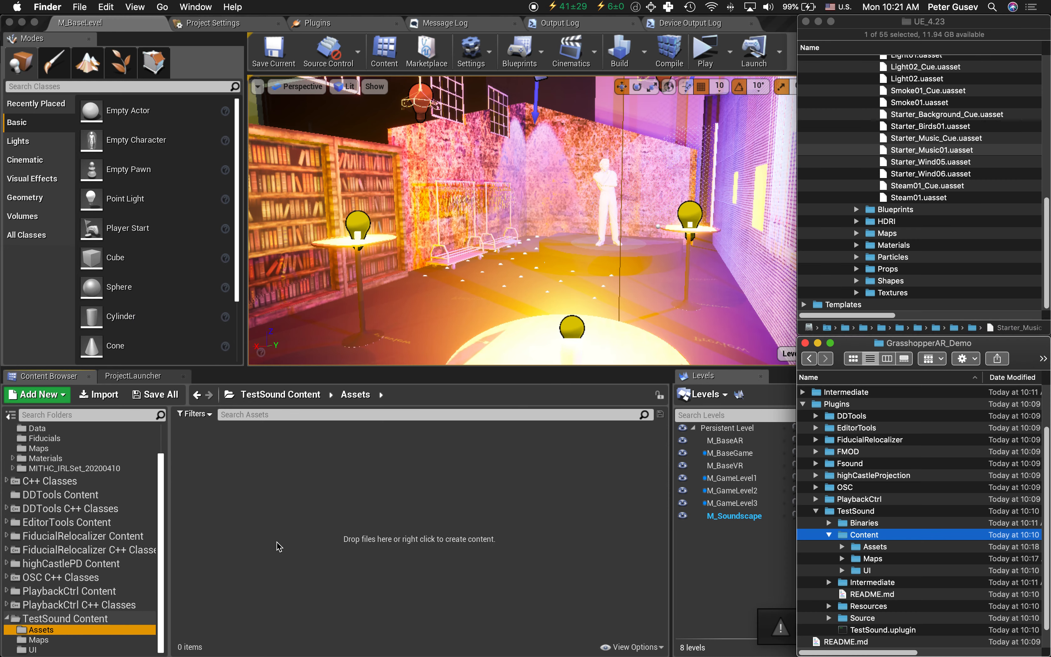
{"action": "scroll", "coordinate": [949, 497], "scroll_direction": "down", "scroll_amount": 2}
{"action": "scroll", "coordinate": [949, 497], "scroll_direction": "up", "scroll_amount": 3}
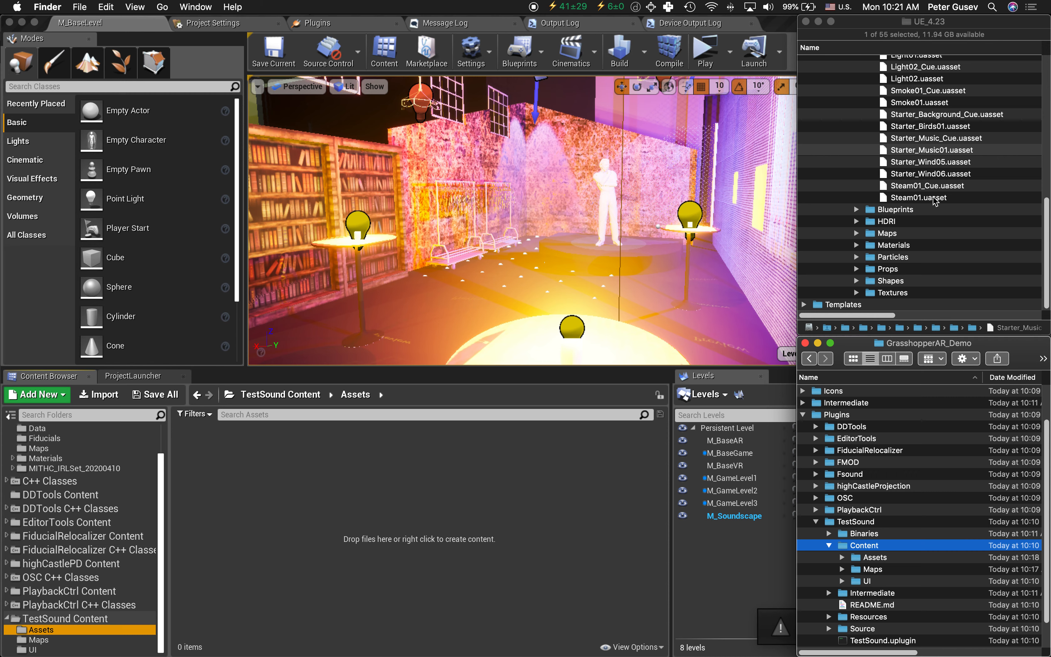
{"action": "left_click", "coordinate": [915, 128]}
{"action": "scroll", "coordinate": [917, 144], "scroll_direction": "up", "scroll_amount": 3}
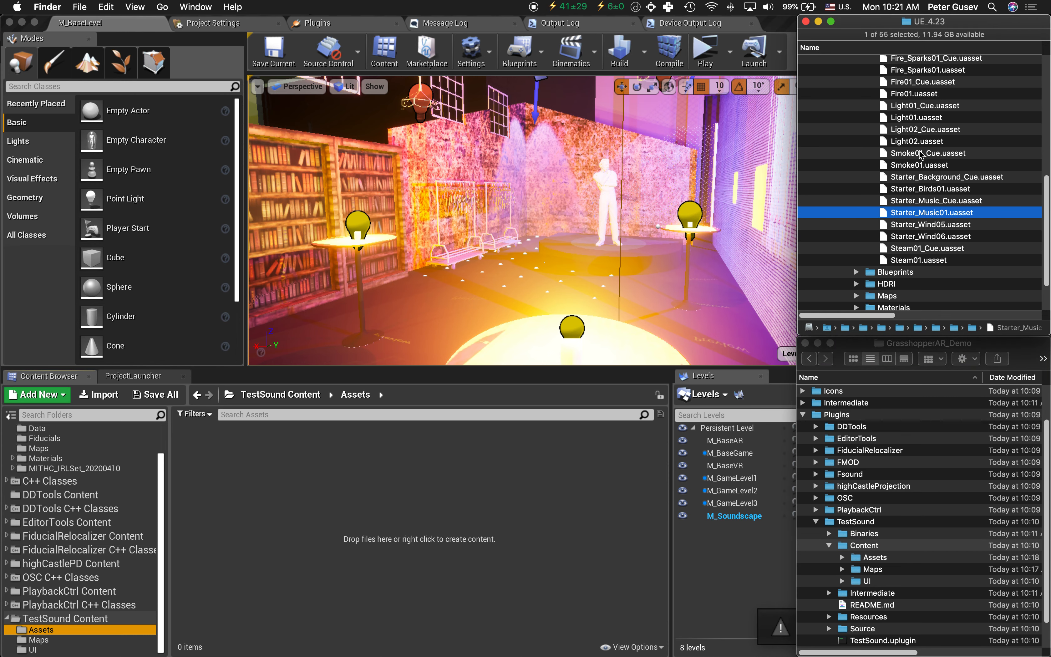
{"action": "scroll", "coordinate": [917, 204], "scroll_direction": "down", "scroll_amount": 3}
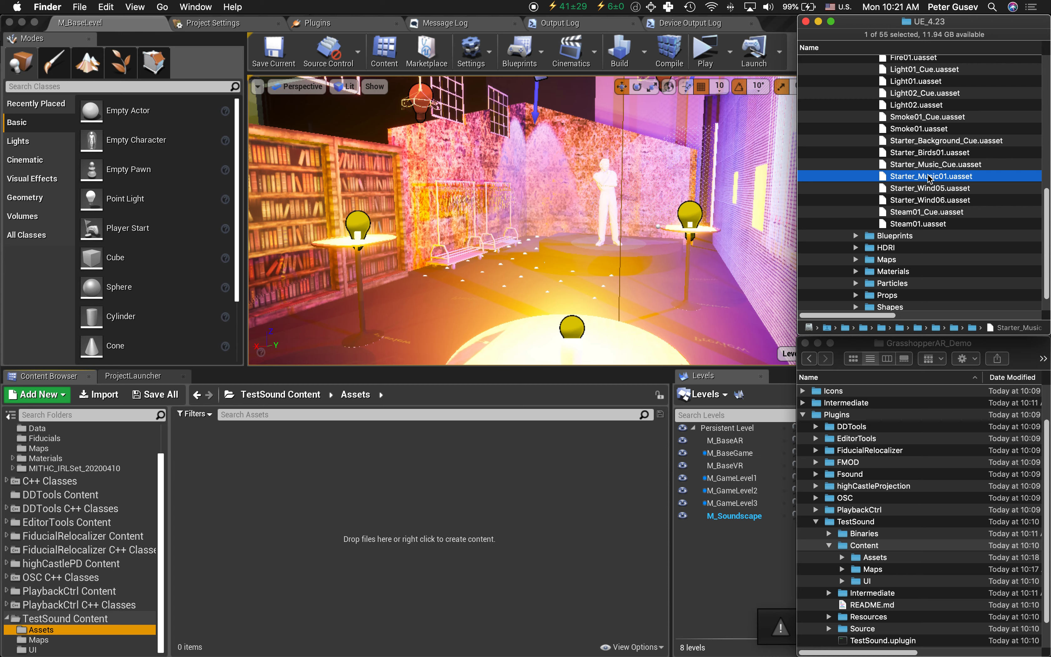
{"action": "scroll", "coordinate": [928, 175], "scroll_direction": "up", "scroll_amount": 1}
{"action": "scroll", "coordinate": [928, 175], "scroll_direction": "down", "scroll_amount": 1}
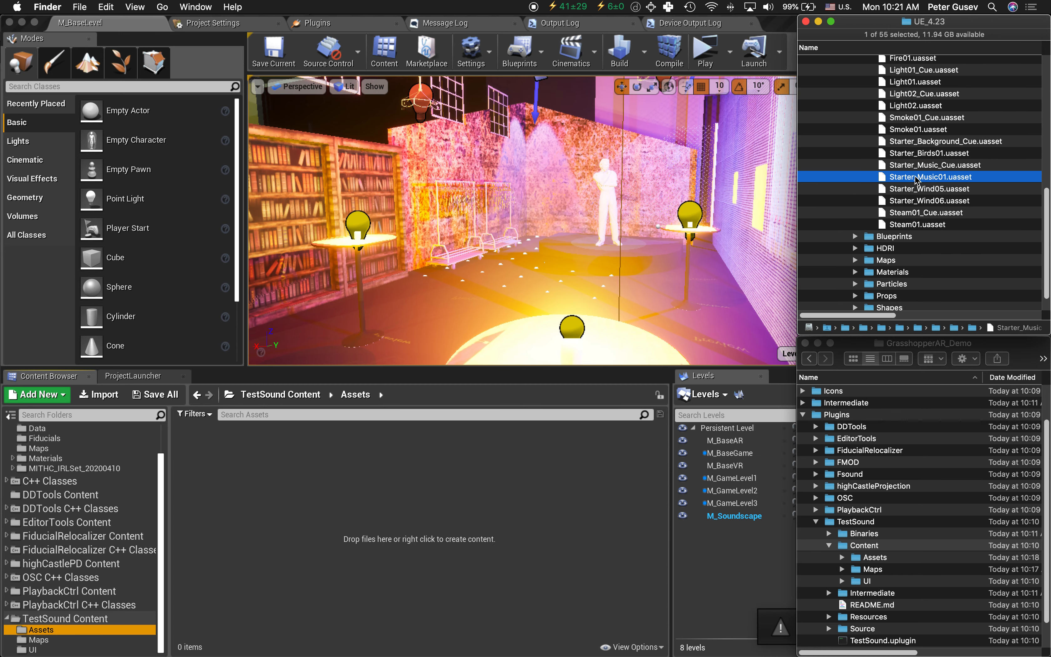
{"action": "scroll", "coordinate": [878, 580], "scroll_direction": "down", "scroll_amount": 3}
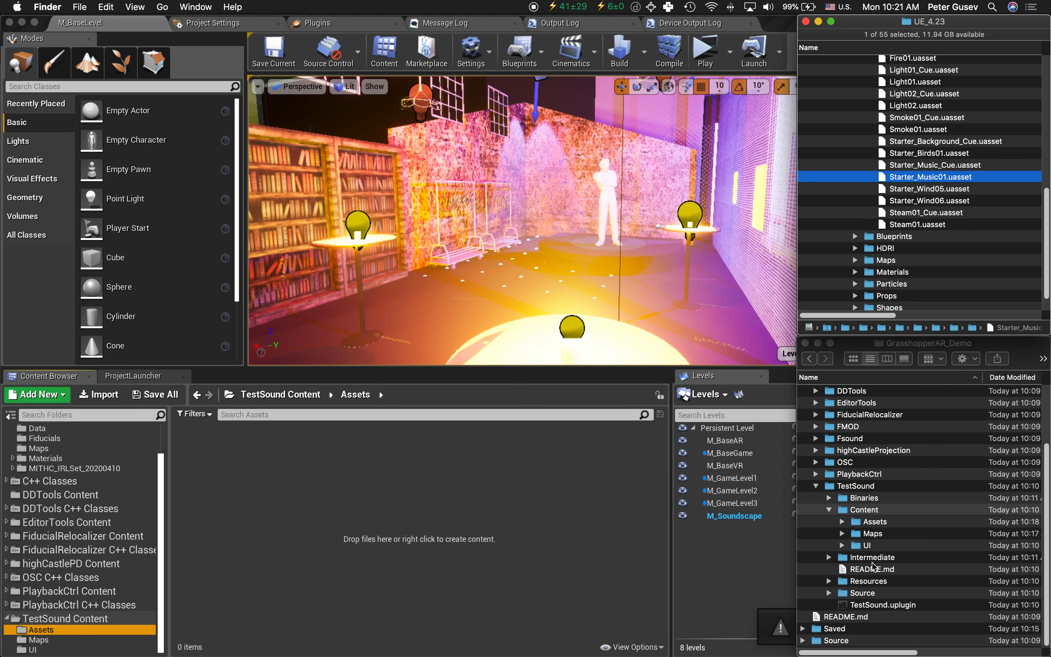
{"action": "left_click", "coordinate": [874, 526]}
{"action": "double_click", "coordinate": [874, 527]}
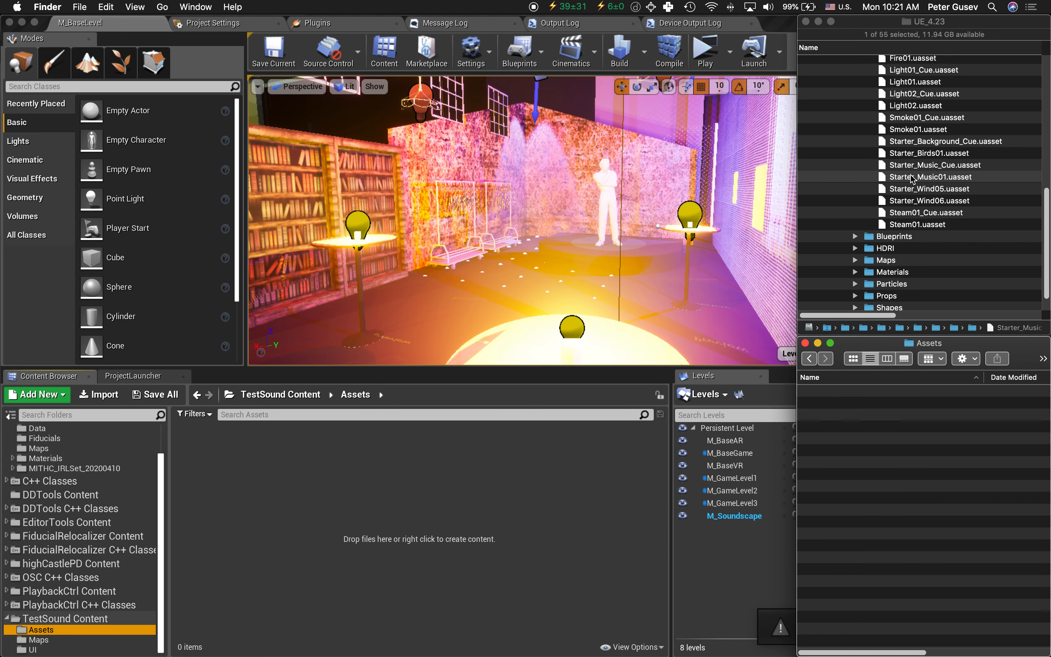
{"action": "left_click_drag", "start_coordinate": [912, 178], "coordinate": [909, 529]}
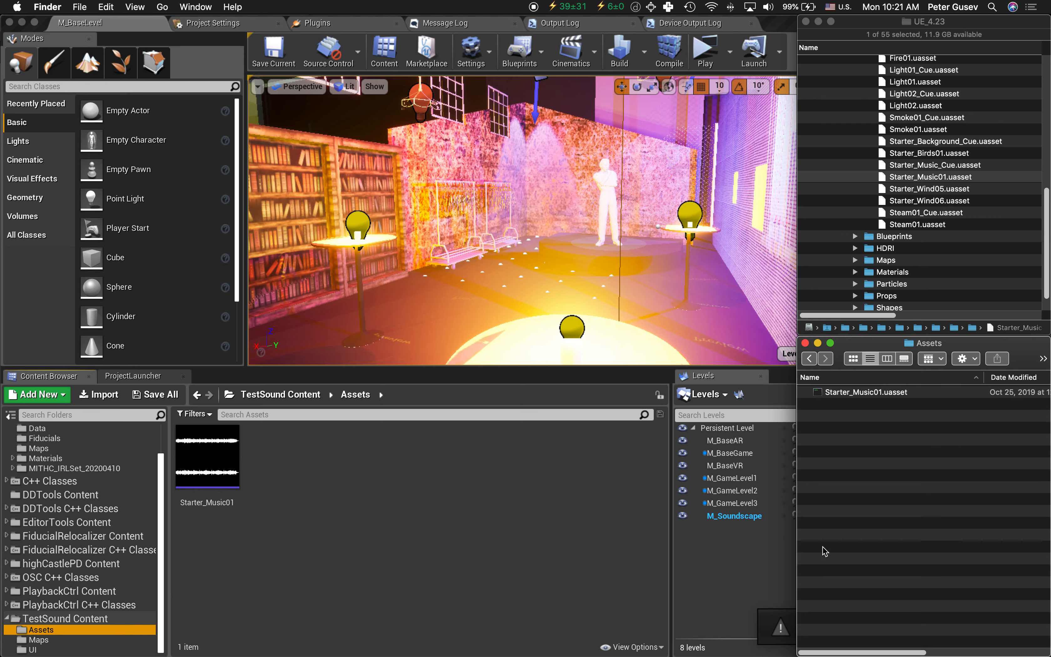
In Unreal Editor, create a sound cue named SoundCue1 from Starter_Music01 and save it
{"action": "left_click", "coordinate": [285, 570]}
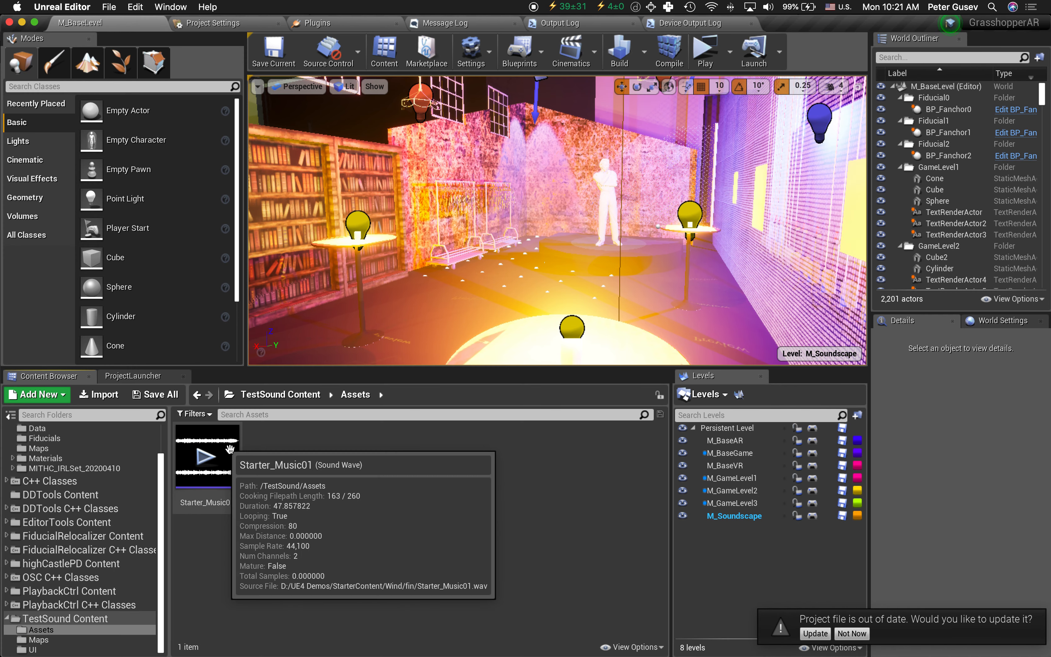
{"action": "left_click", "coordinate": [233, 446]}
{"action": "right_click", "coordinate": [233, 447]}
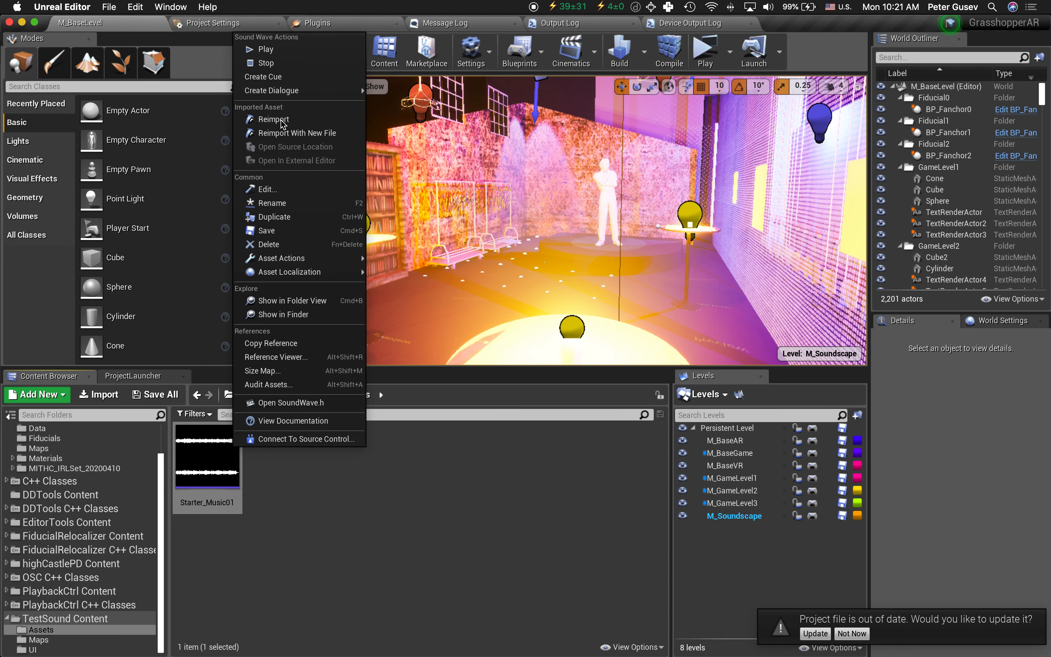
{"action": "left_click", "coordinate": [285, 79]}
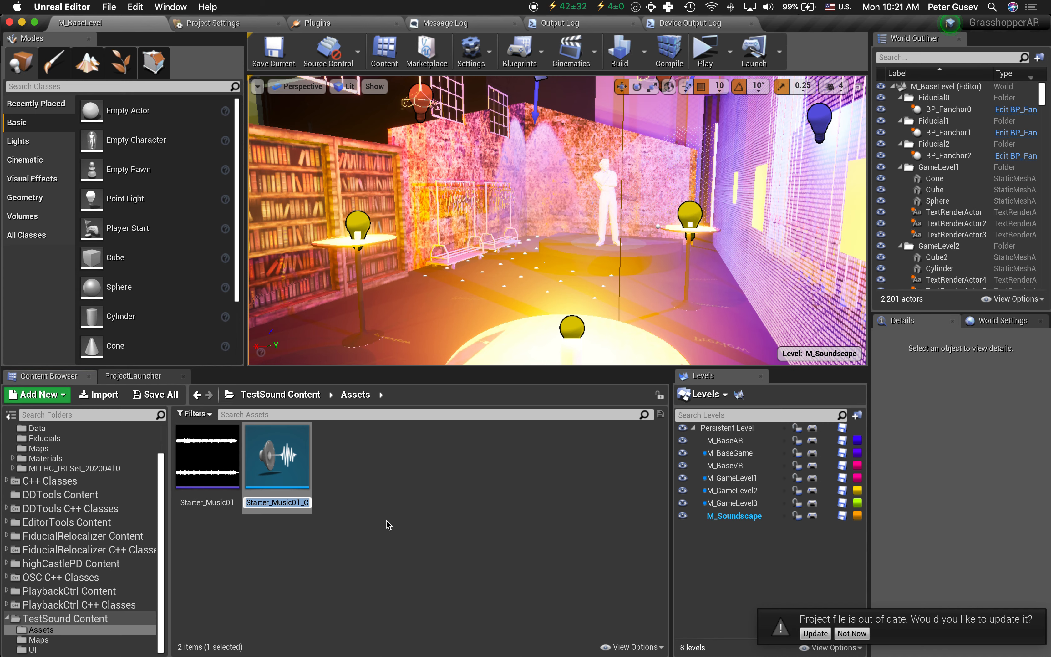
{"action": "type", "text": "S"}
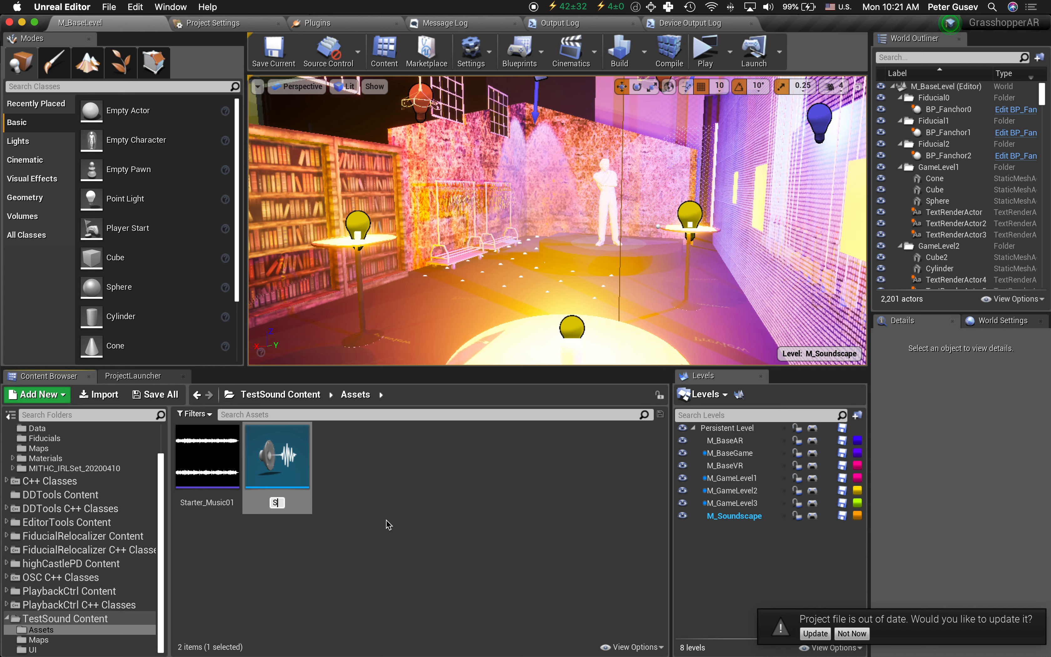
{"action": "type", "text": "oundCue1"}
{"action": "key", "text": "Return"}
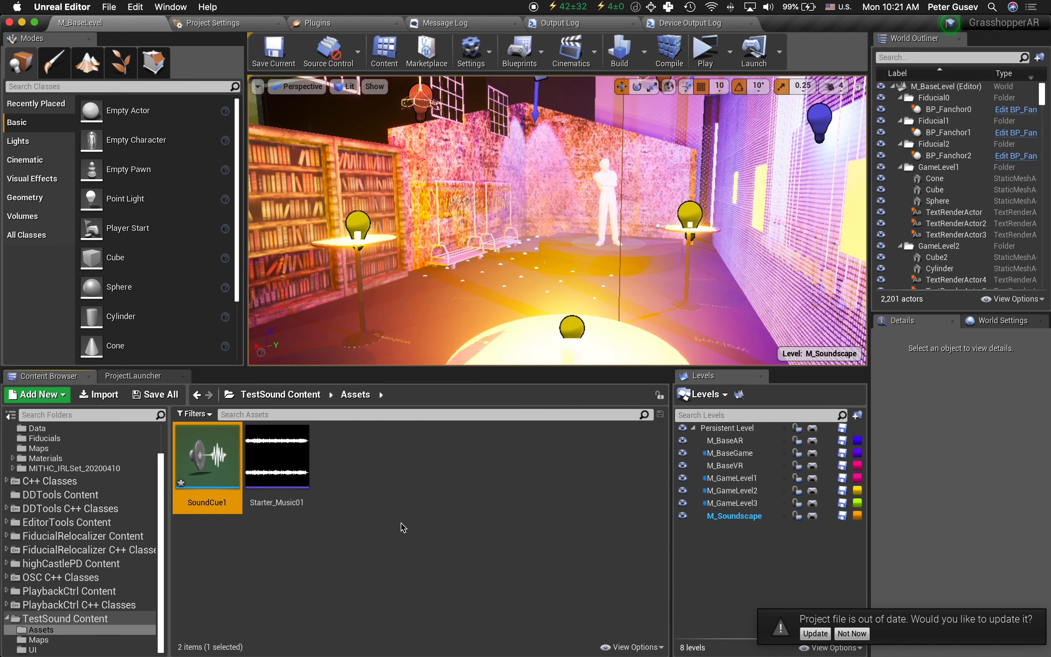
{"action": "left_click", "coordinate": [157, 398]}
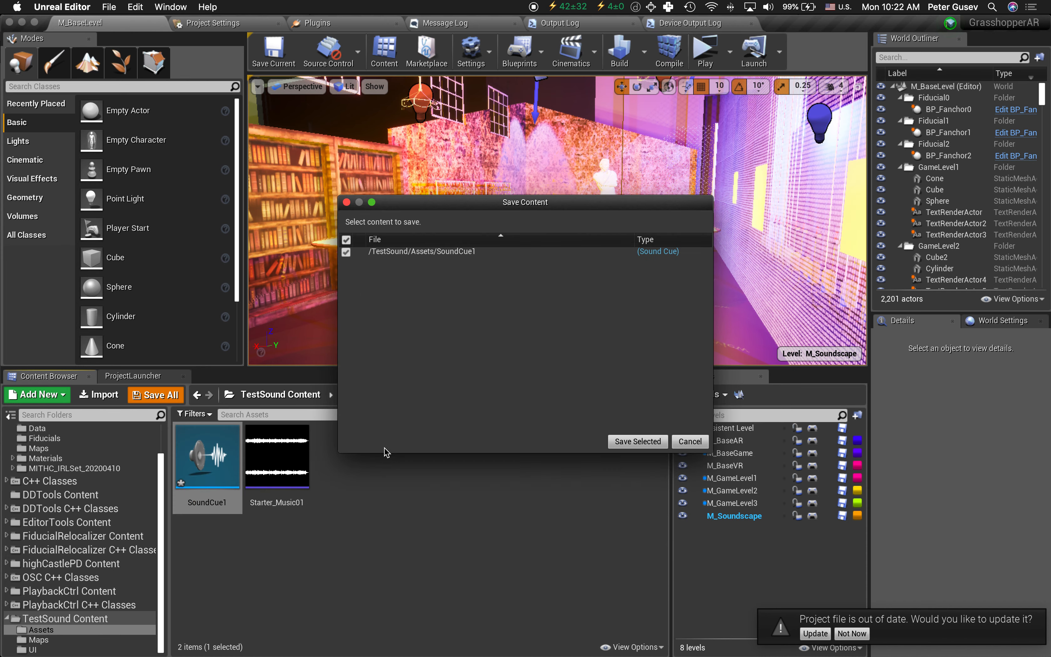
{"action": "left_click", "coordinate": [634, 441]}
Switch to GitHub Desktop and make TestSound the current repository
{"action": "key", "text": "super+Tab"}
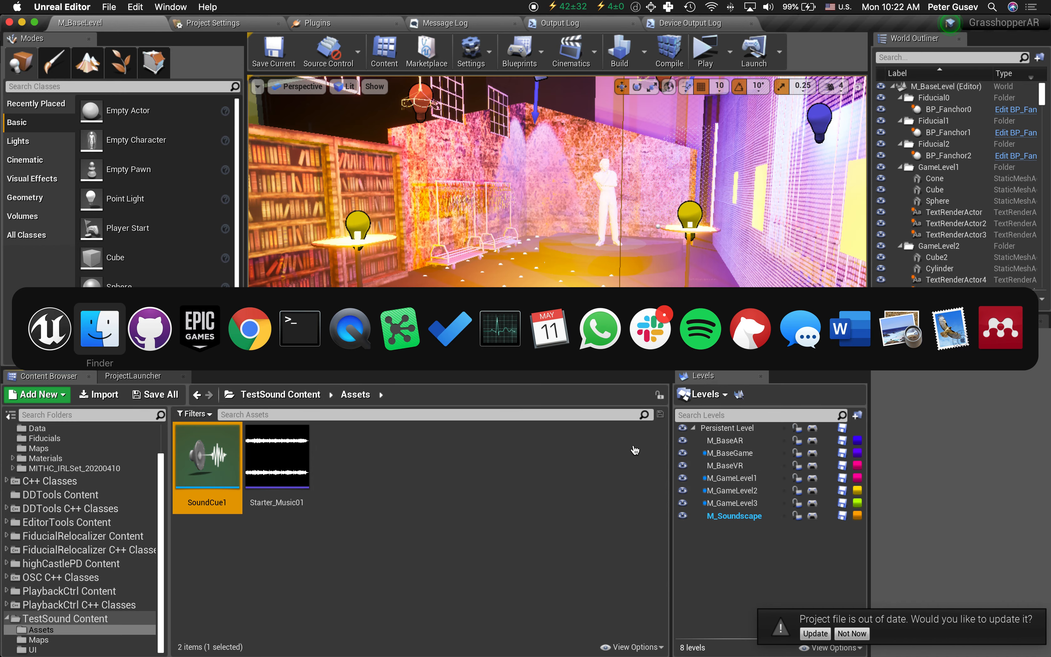
{"action": "key", "text": "super+Tab"}
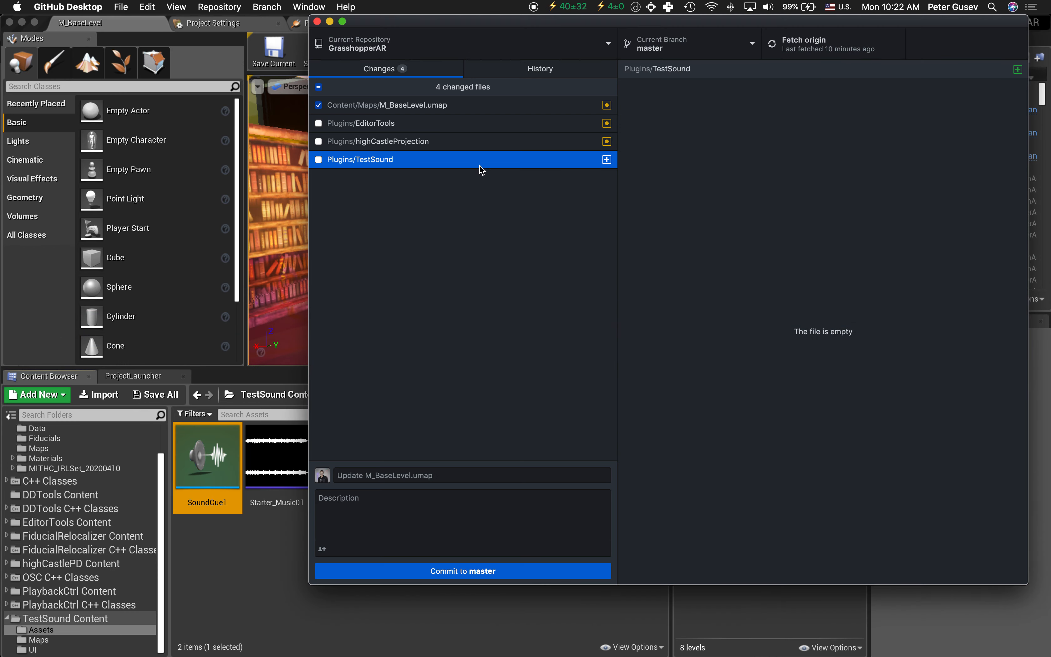
{"action": "left_click", "coordinate": [458, 50]}
{"action": "scroll", "coordinate": [417, 478], "scroll_direction": "down", "scroll_amount": 2}
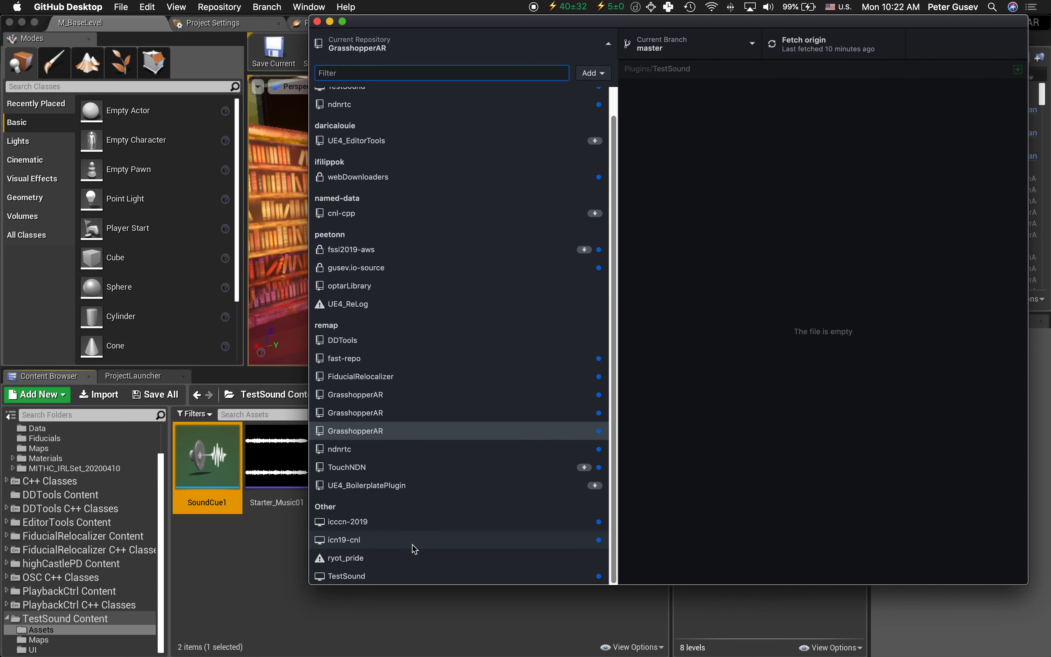
{"action": "left_click", "coordinate": [417, 575]}
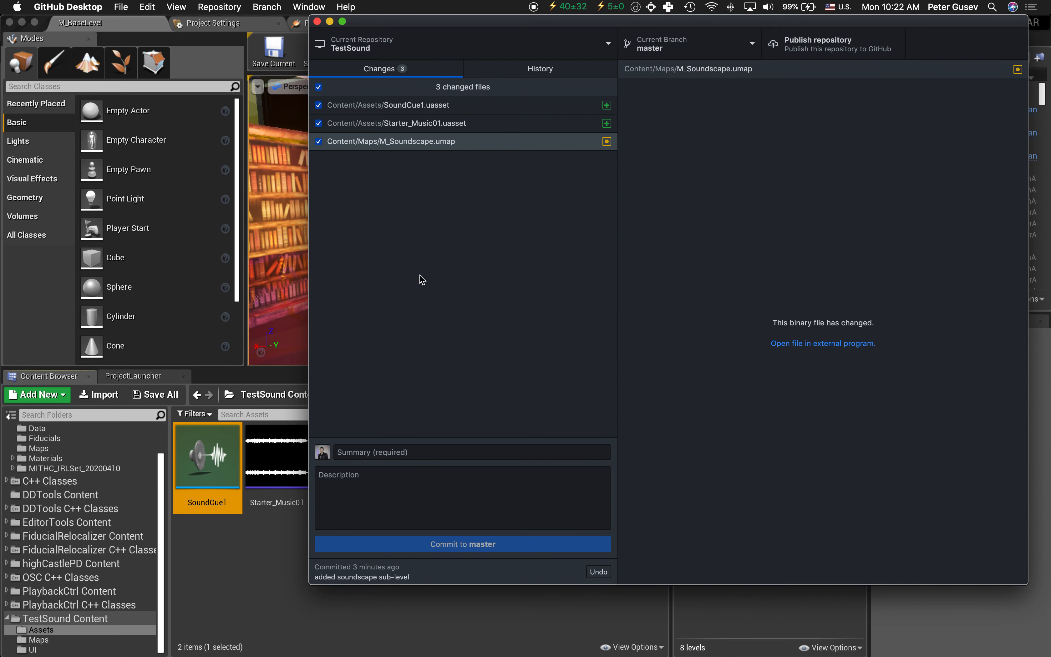
Look through the changed TestSound files and begin the commit summary with "added sound cue and s"
{"action": "left_click", "coordinate": [424, 105]}
{"action": "key", "text": "Down"}
{"action": "key", "text": "Down"}
{"action": "key", "text": "Down"}
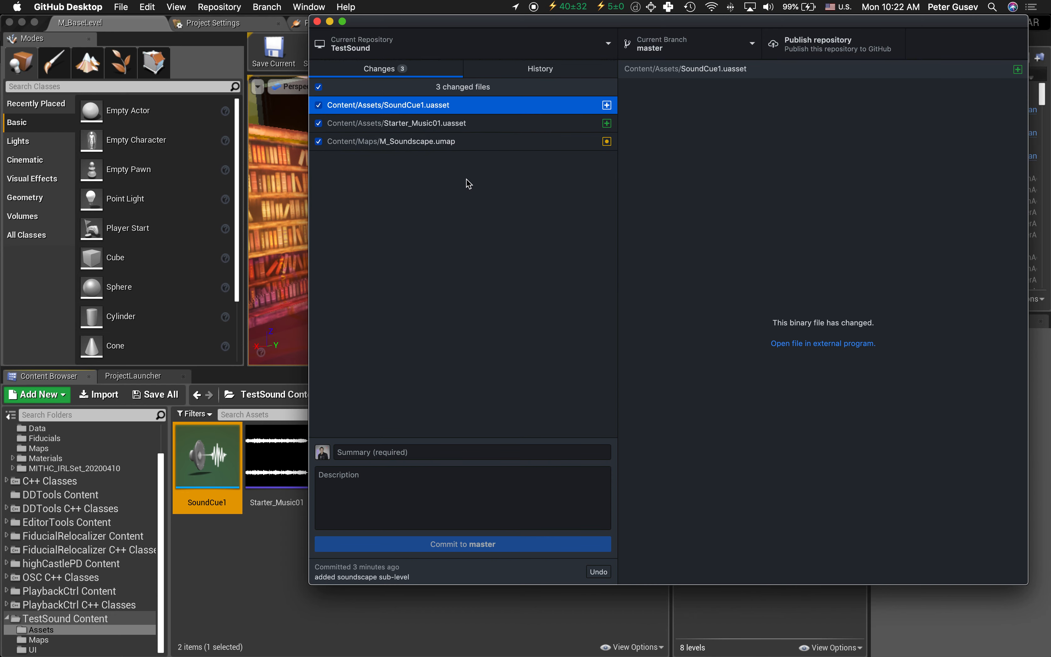
{"action": "left_click", "coordinate": [399, 452]}
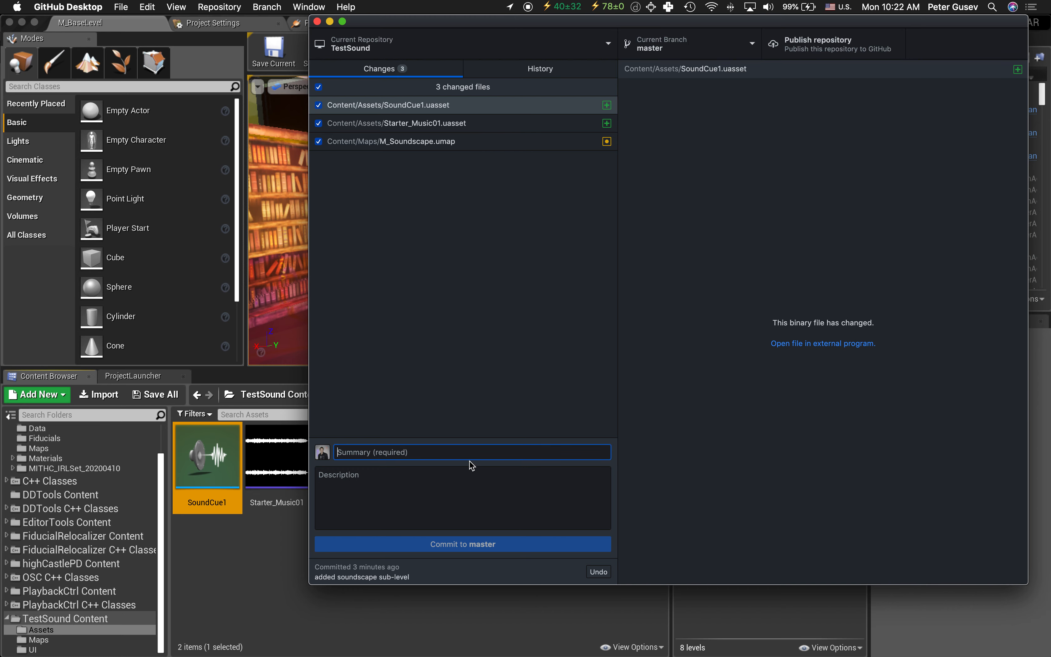
{"action": "type", "text": "added sound c"}
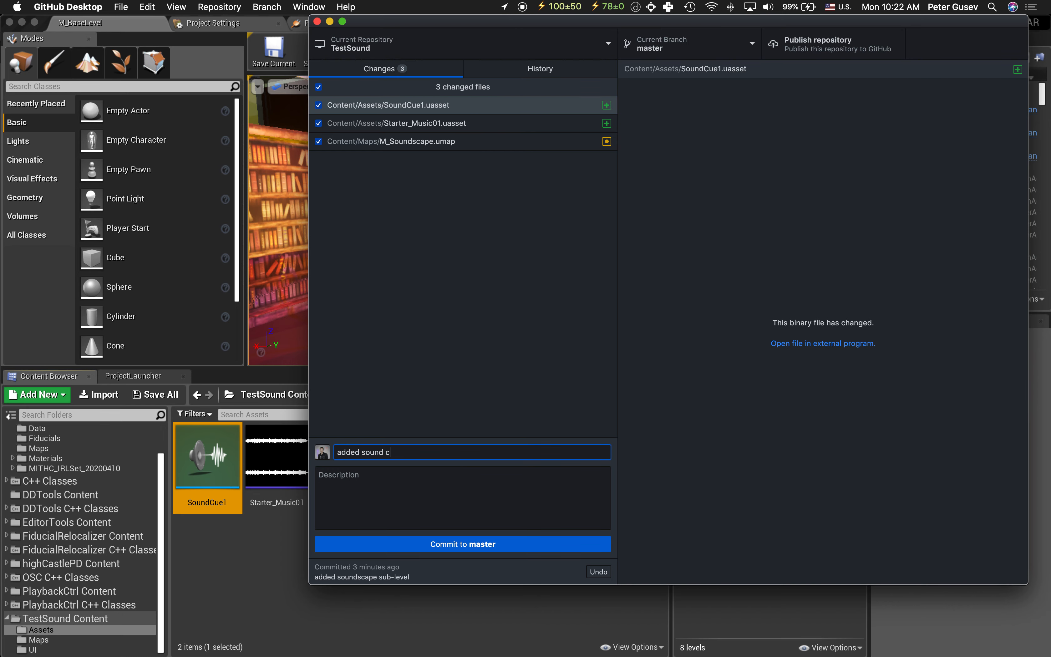
{"action": "type", "text": "ue and s"}
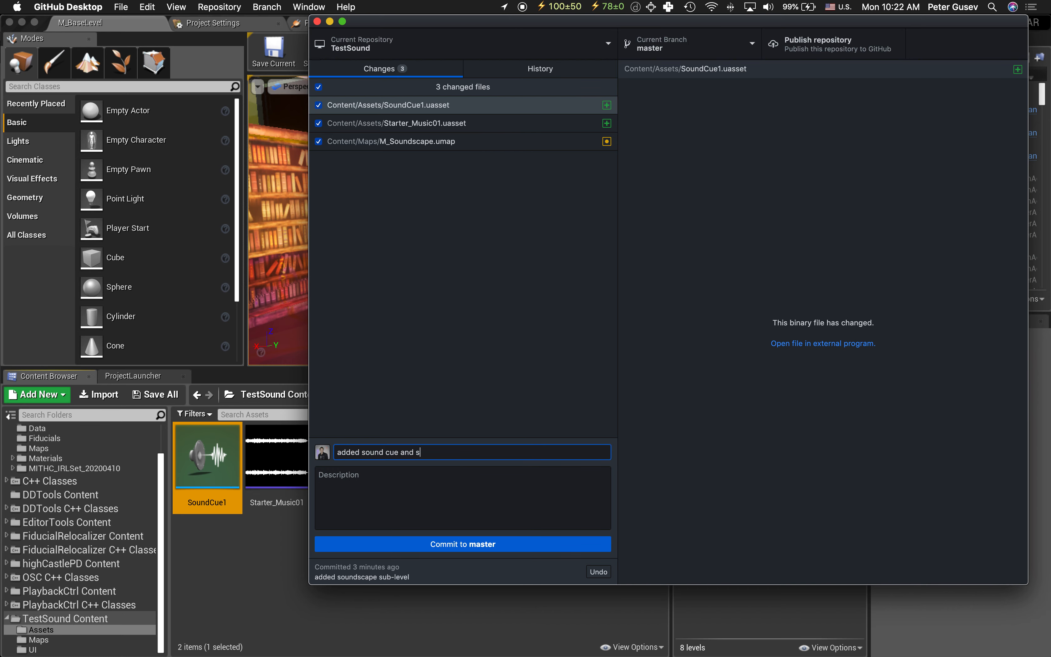
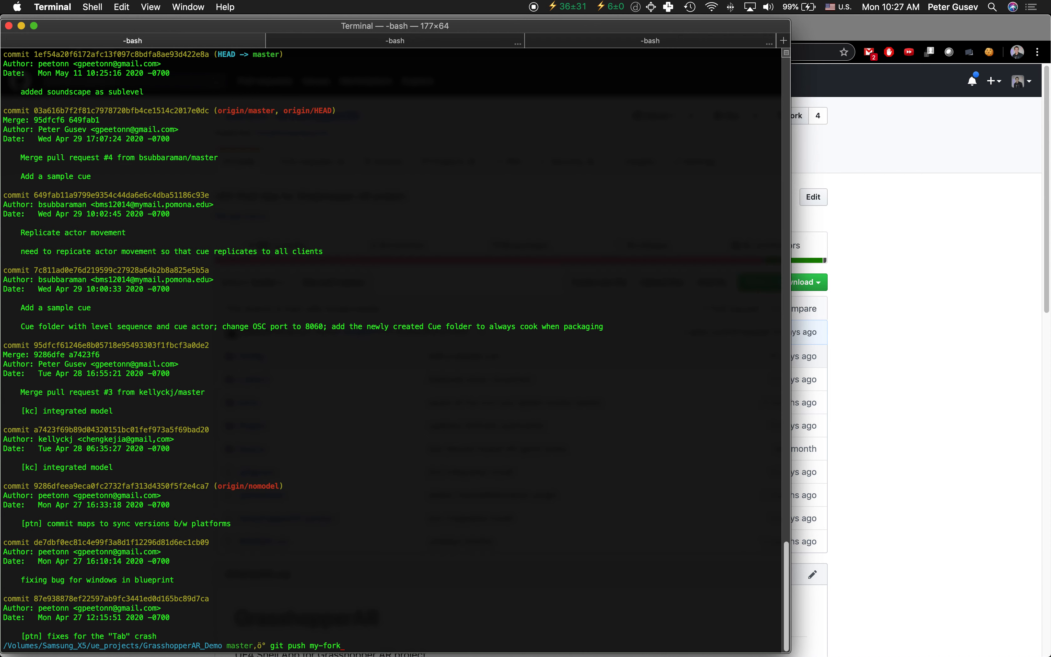
Run git push my-fork for GrasshopperAR_Demo in Terminal, and reload the fork's GitHub page in Chrome
{"action": "key", "text": "Return"}
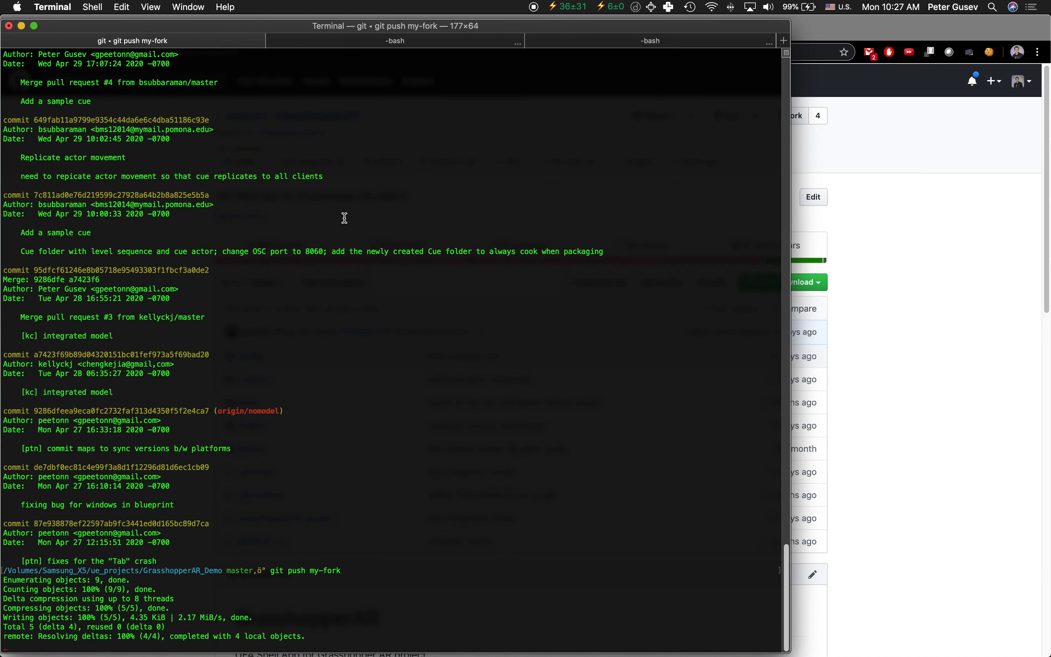
{"action": "left_click", "coordinate": [865, 365]}
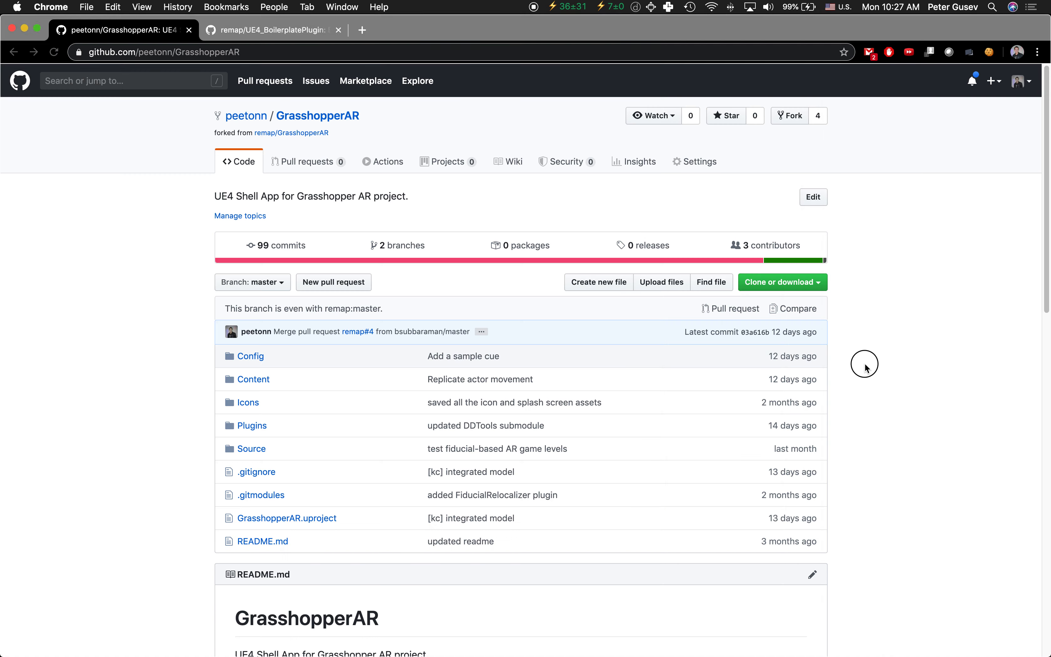
{"action": "key", "text": "super+r"}
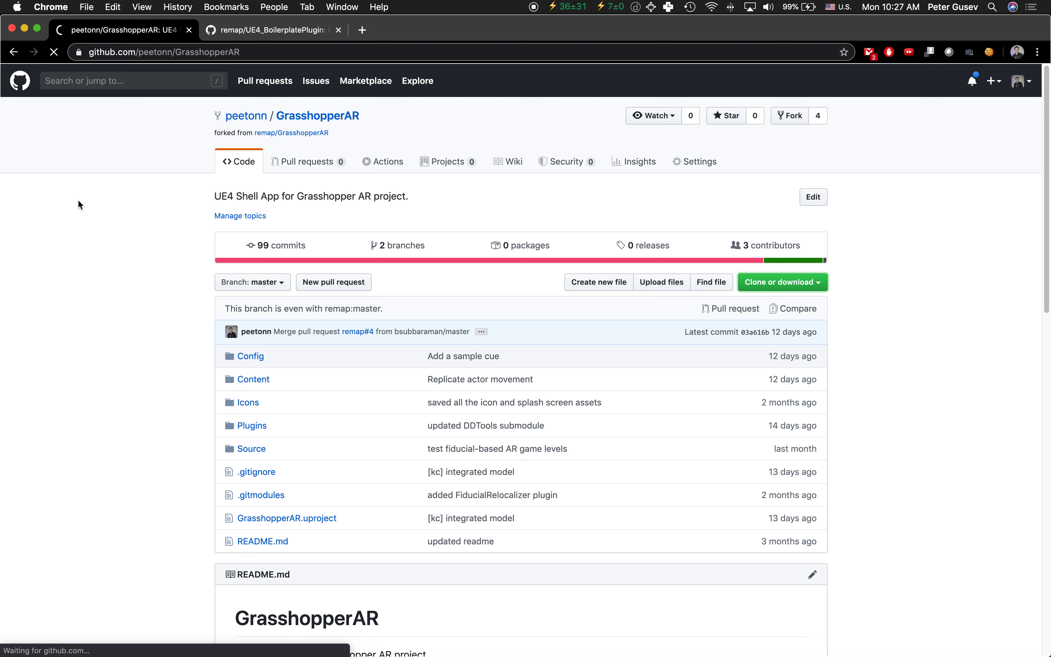
Open the pull requests page of the forked GrasshopperAR repository
{"action": "left_click", "coordinate": [260, 254]}
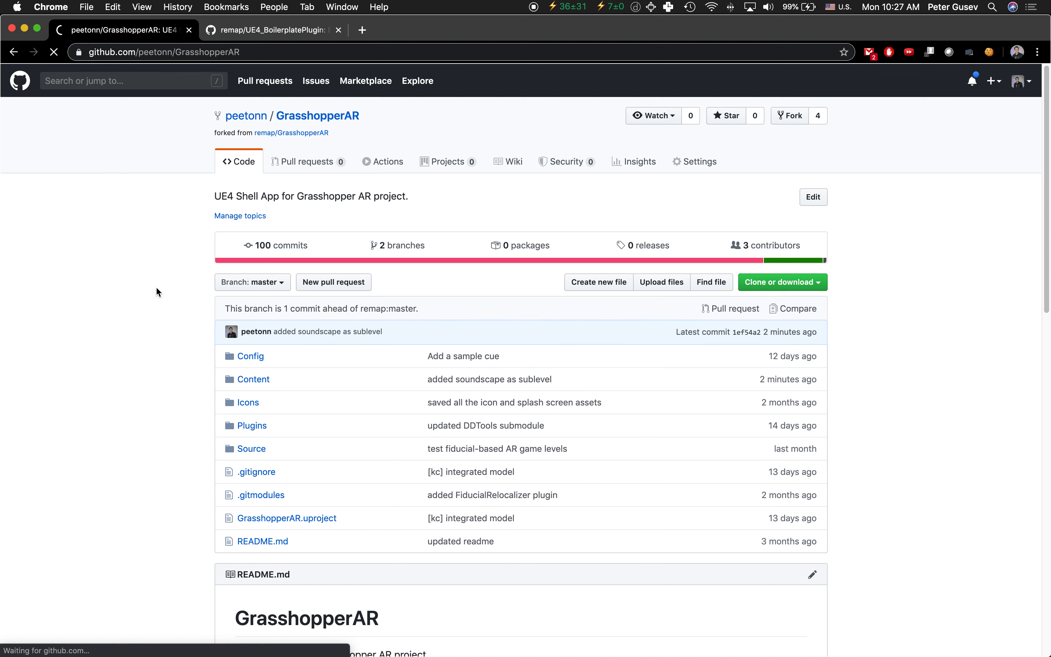
{"action": "left_click_drag", "start_coordinate": [393, 253], "coordinate": [192, 228]}
{"action": "left_click", "coordinate": [168, 209]}
{"action": "left_click", "coordinate": [310, 118]}
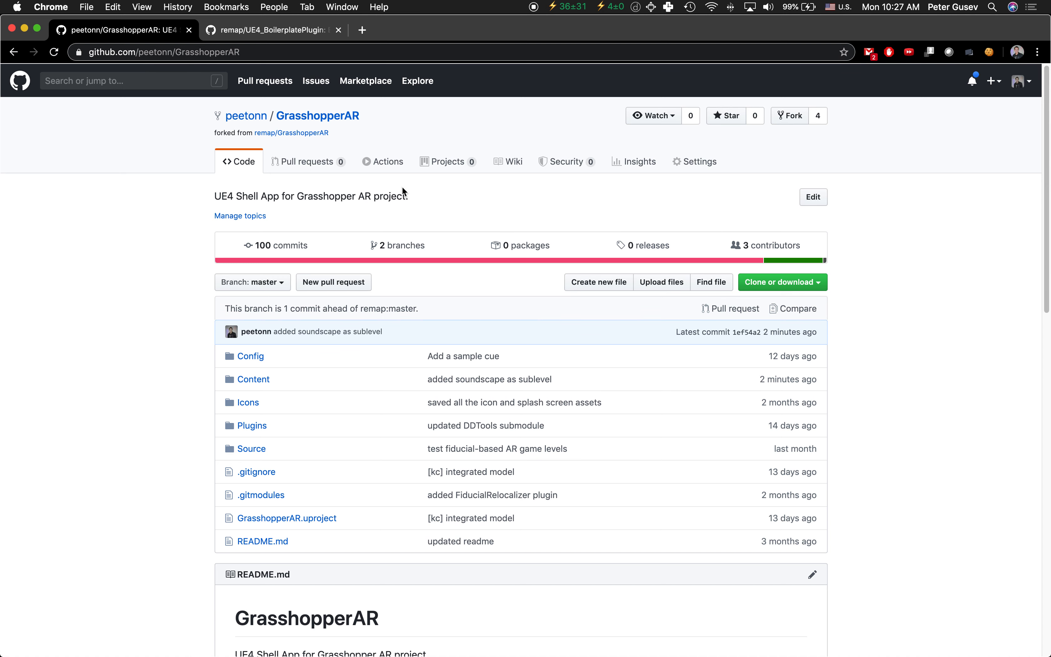
{"action": "left_click", "coordinate": [284, 168]}
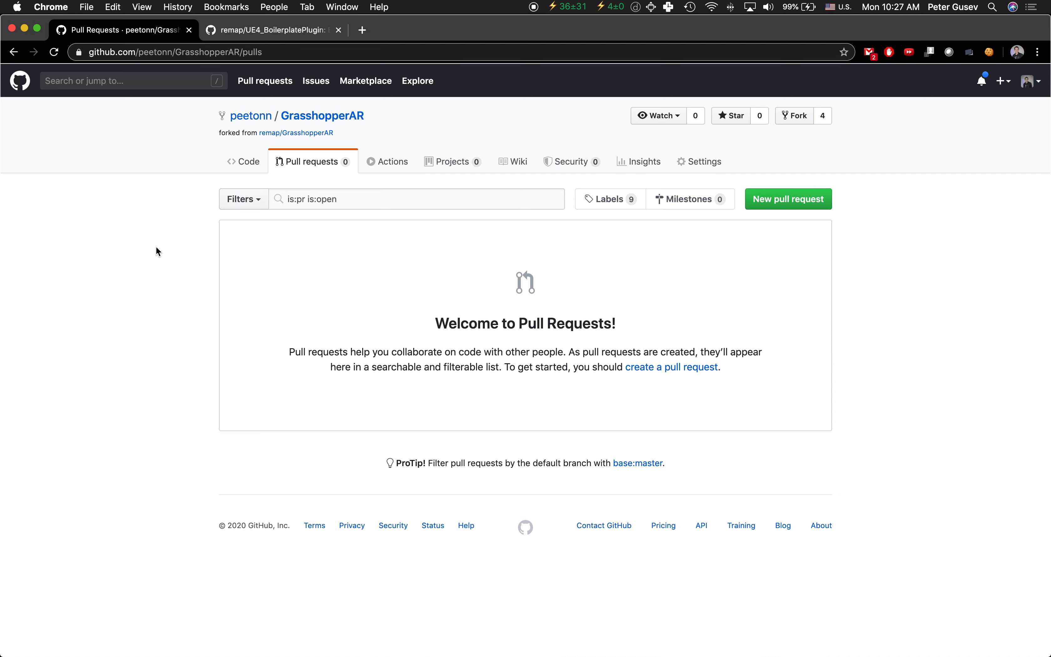
Create the pull request "added soundscape as sublevel" from the fork's master branch into remap/GrasshopperAR master
{"action": "left_click", "coordinate": [809, 199]}
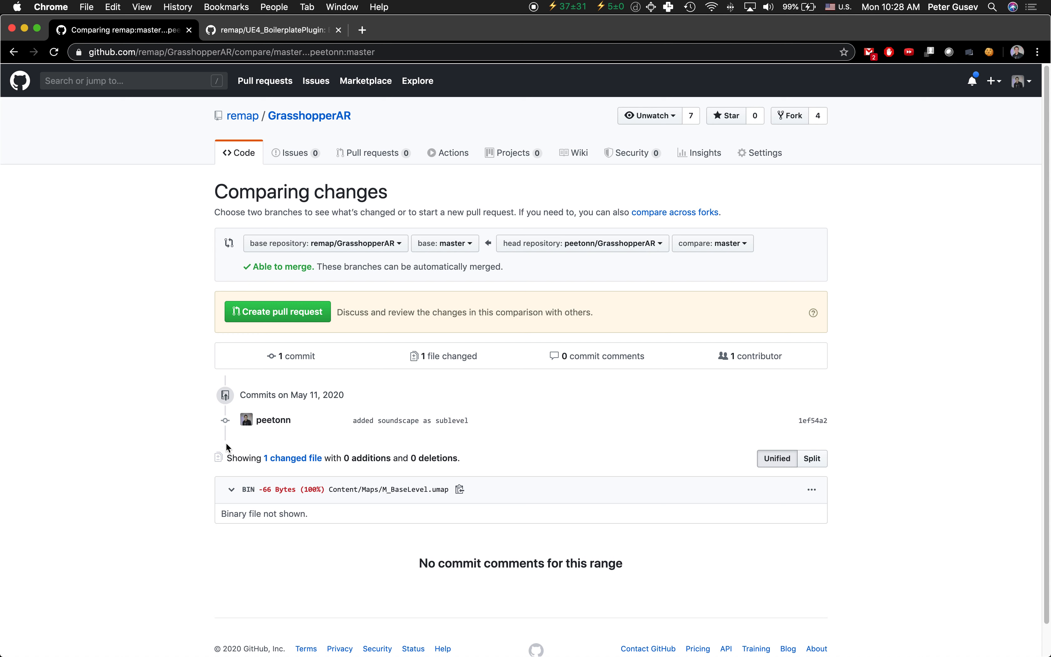
{"action": "left_click_drag", "start_coordinate": [473, 419], "coordinate": [201, 396]}
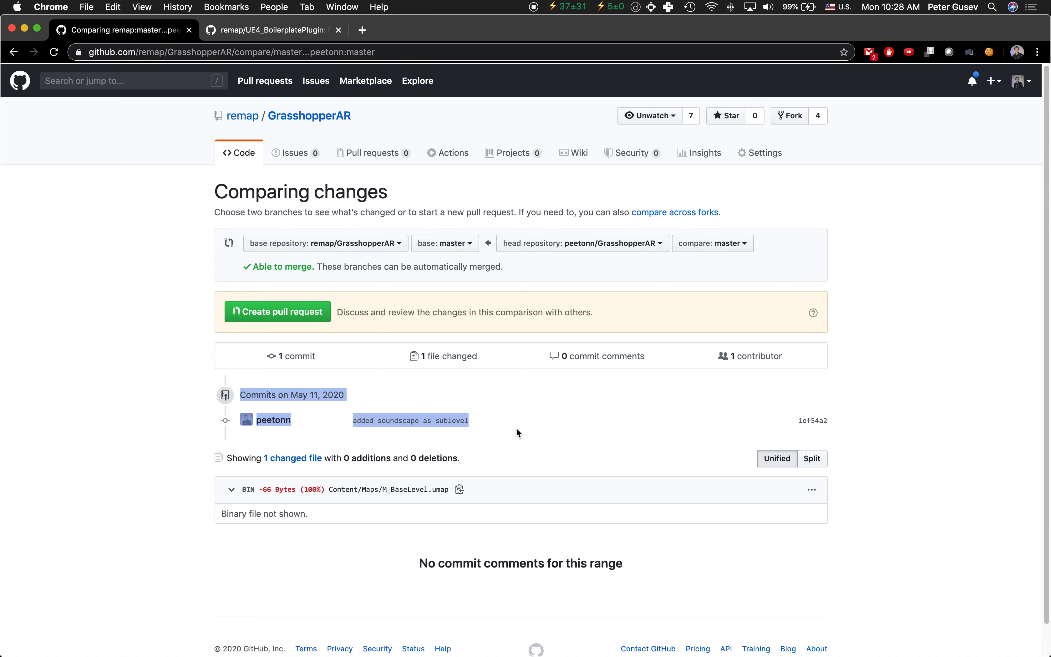
{"action": "left_click", "coordinate": [508, 420]}
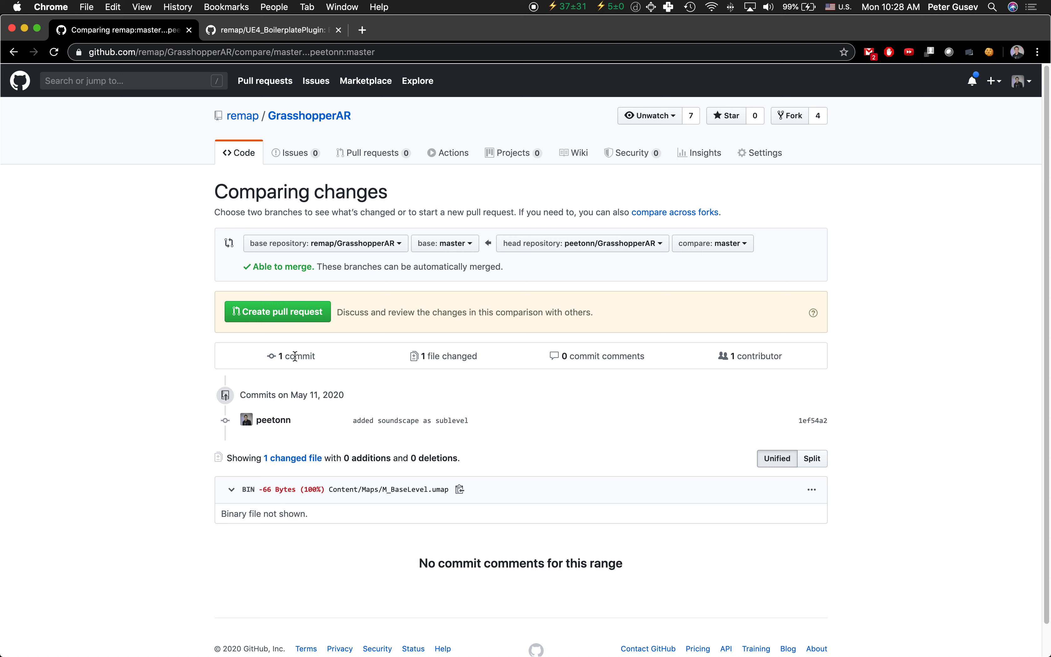
{"action": "left_click", "coordinate": [288, 316]}
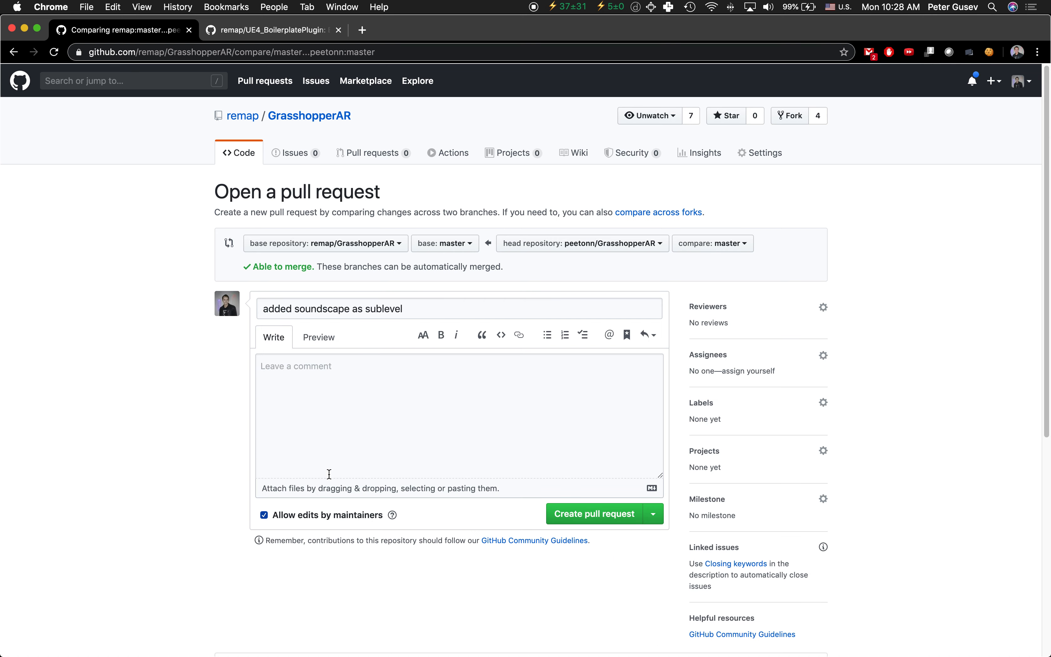
{"action": "left_click", "coordinate": [603, 515]}
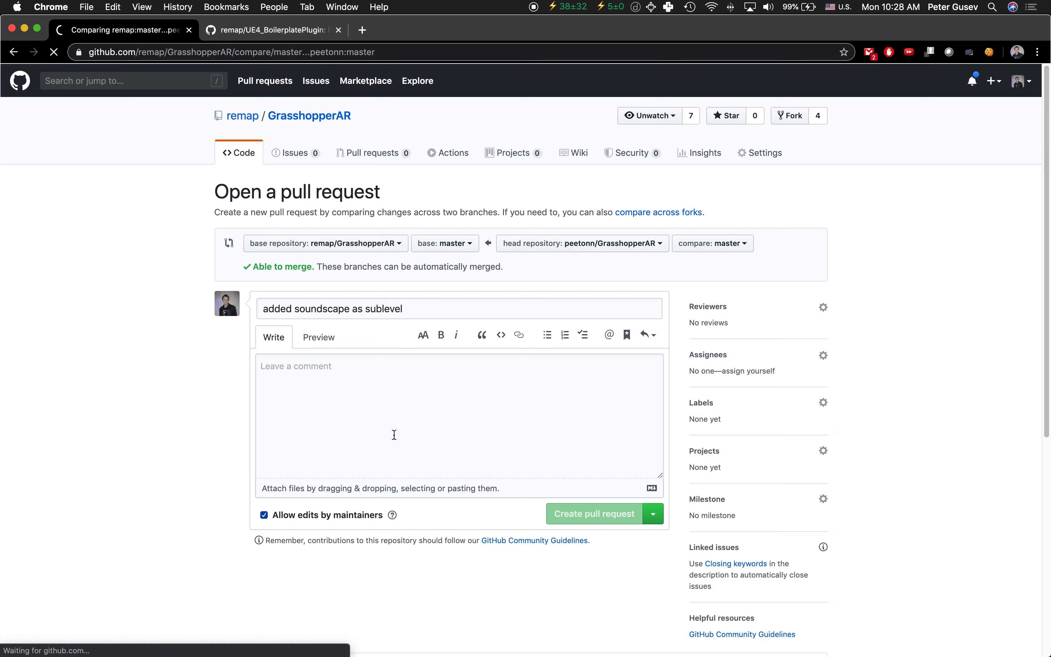
{"action": "scroll", "coordinate": [124, 362], "scroll_direction": "down", "scroll_amount": 1}
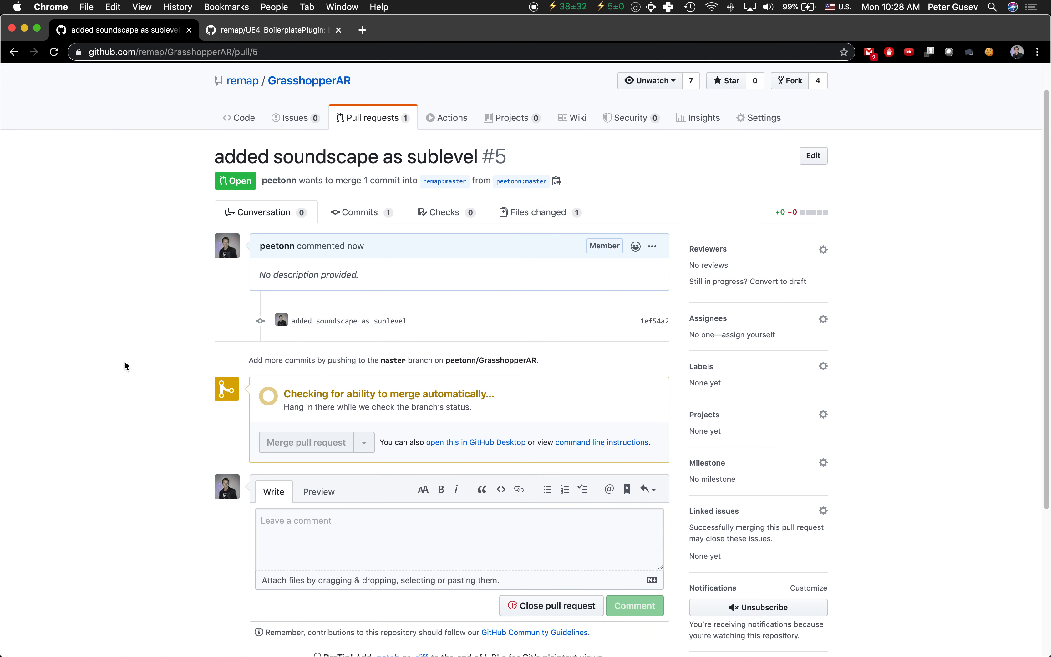
Open the upstream repository github.com/remap/GrasshopperAR in a new browser tab
{"action": "key", "text": "super+t"}
{"action": "type", "text": "gu"}
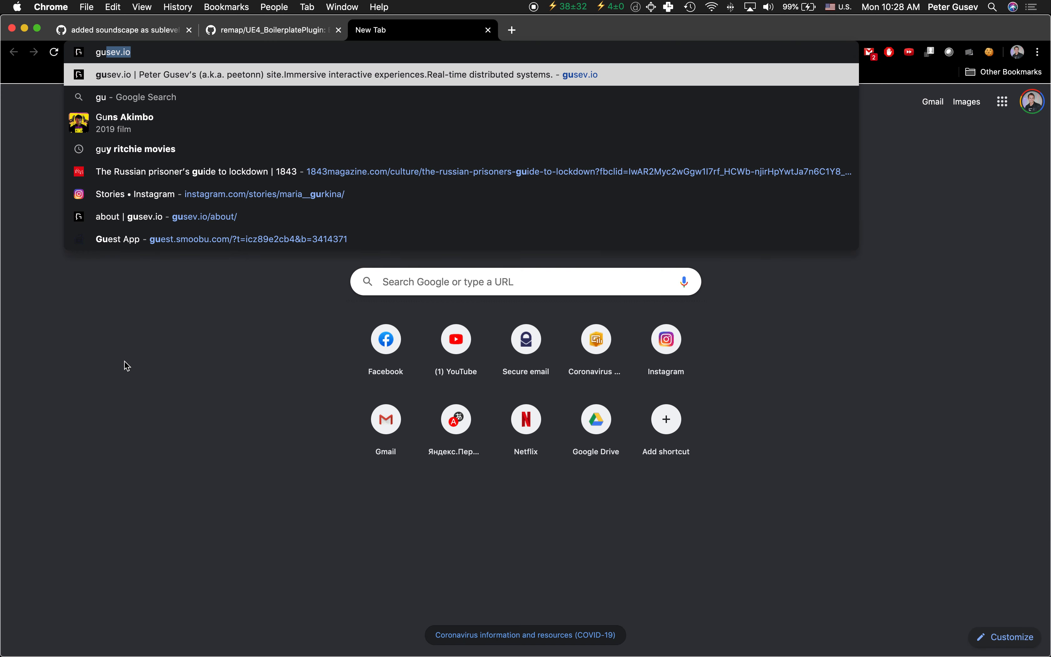
{"action": "key", "text": "BackSpace"}
{"action": "key", "text": "BackSpace"}
{"action": "type", "text": "it"}
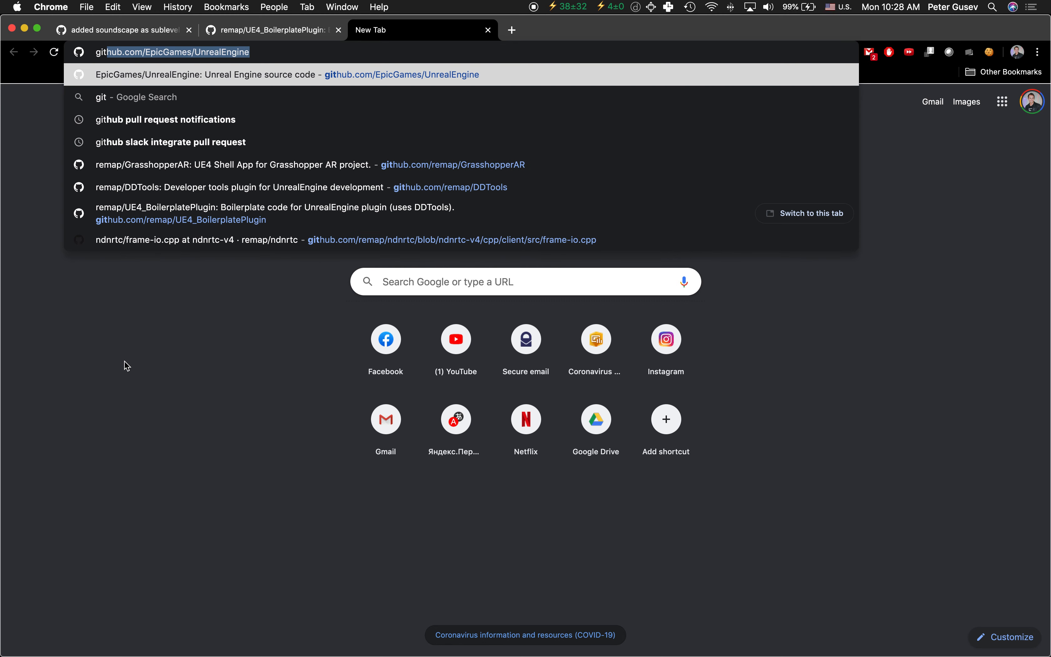
{"action": "type", "text": "hub.com/rema"}
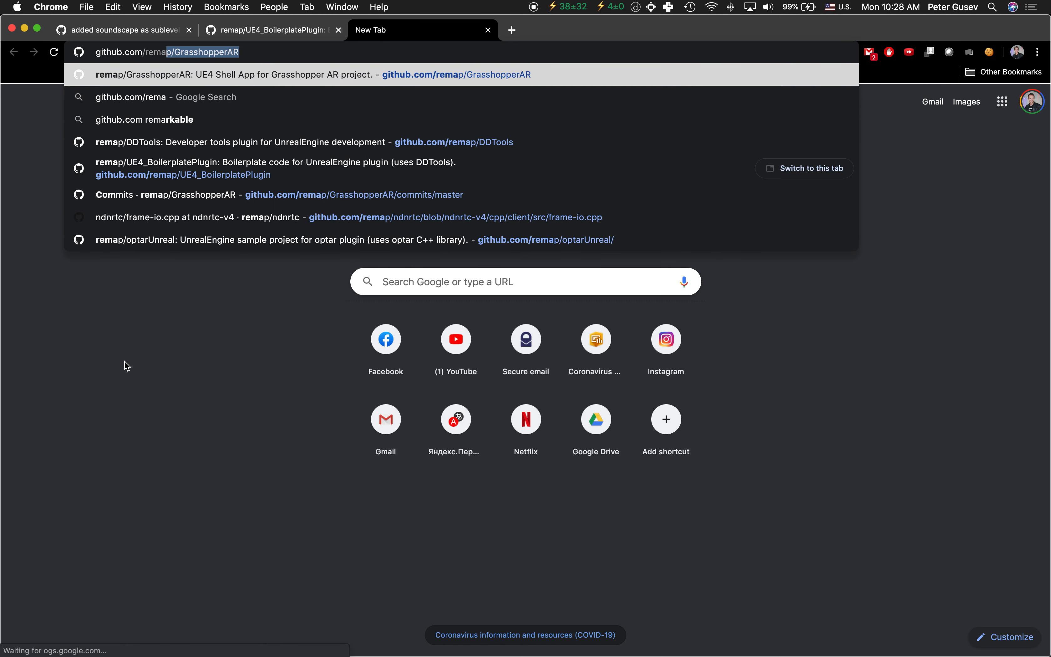
{"action": "key", "text": "Return"}
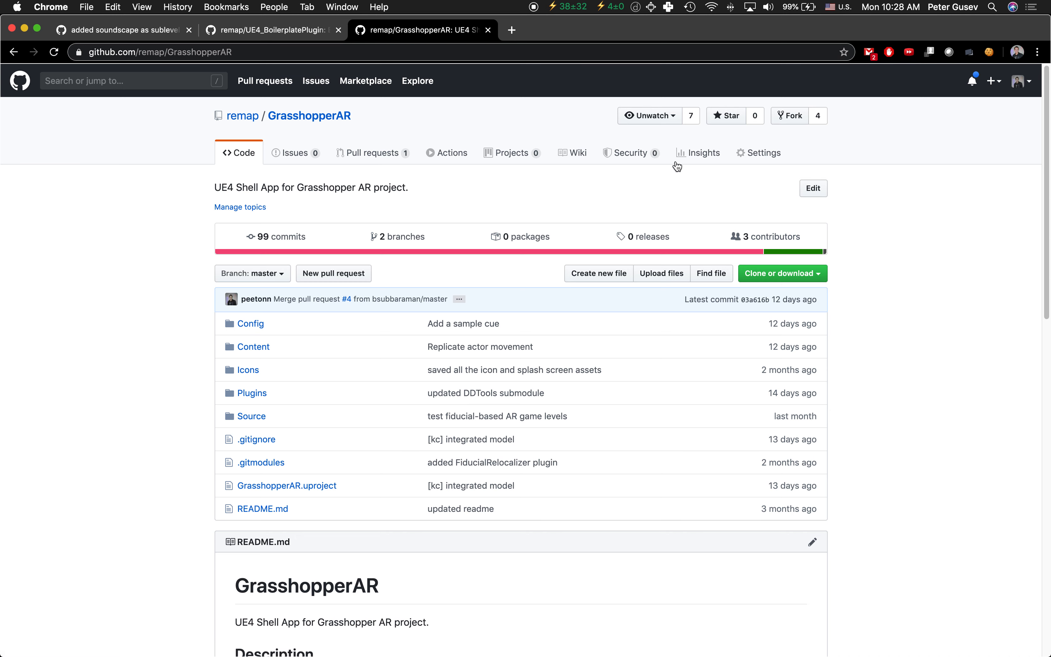
Open the "added soundscape as sublevel" pull request in the upstream repository and review its conversation and merge options
{"action": "left_click", "coordinate": [373, 152]}
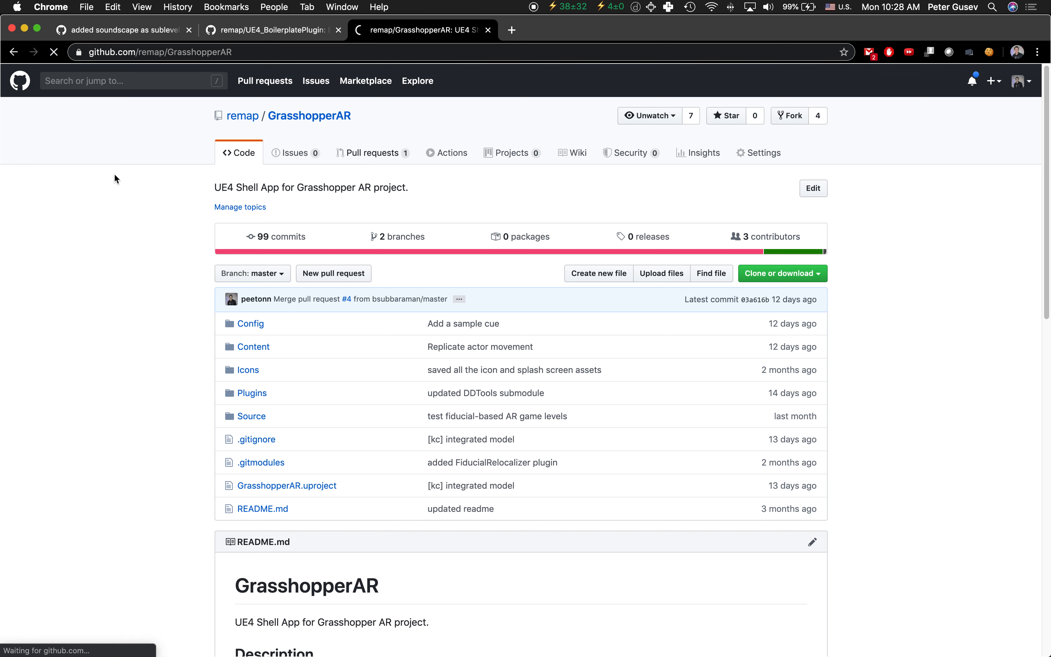
{"action": "left_click", "coordinate": [330, 339]}
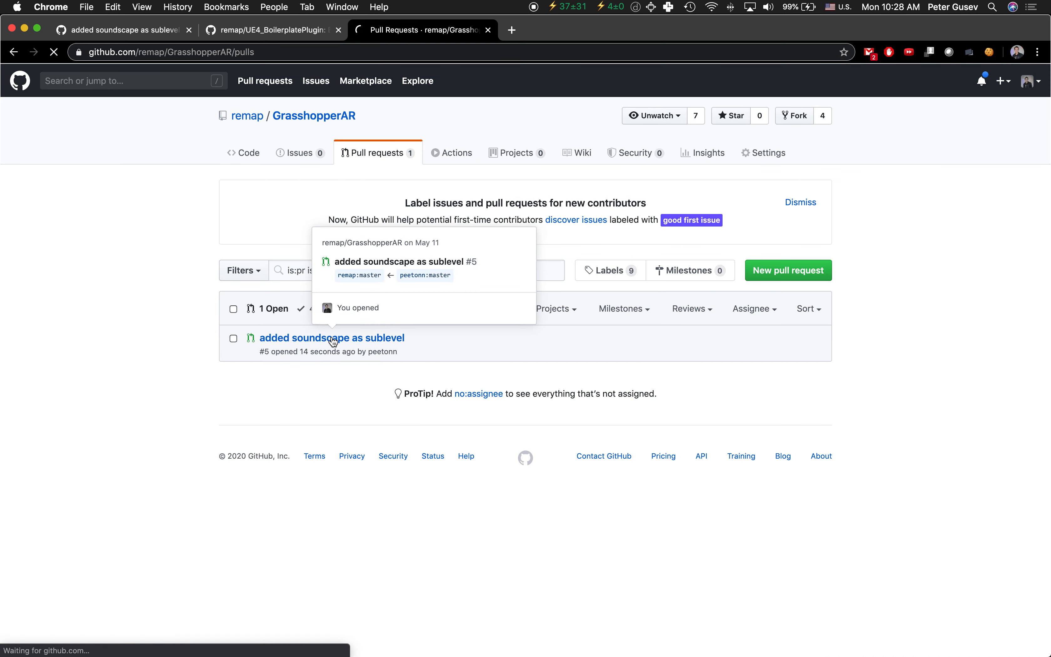
{"action": "scroll", "coordinate": [212, 537], "scroll_direction": "down", "scroll_amount": 2}
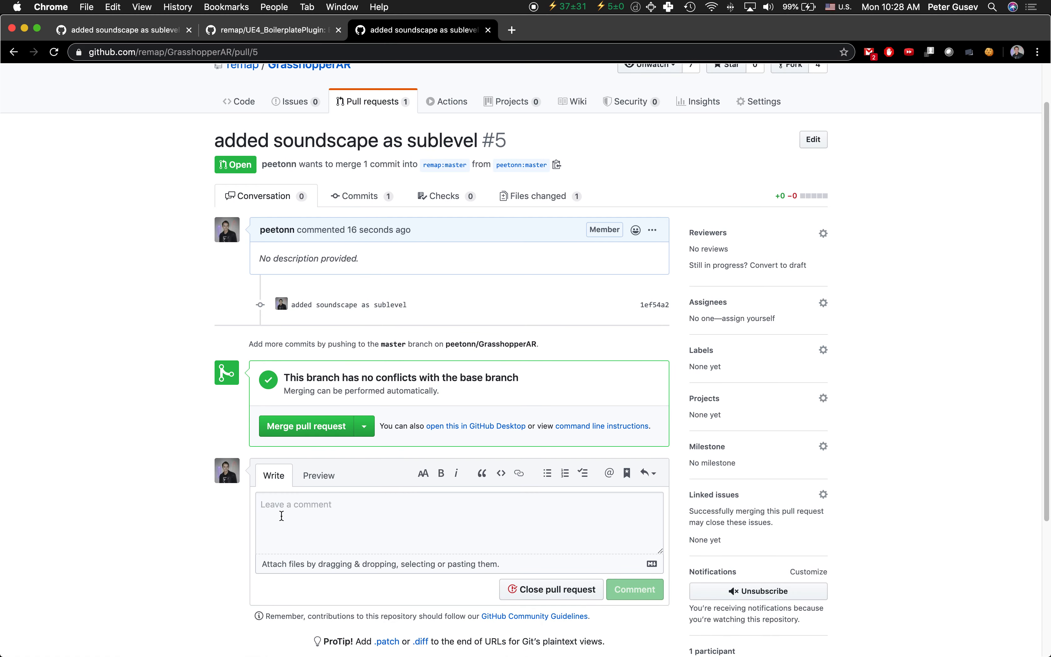
{"action": "left_click", "coordinate": [365, 418]}
{"action": "left_click", "coordinate": [116, 444]}
{"action": "scroll", "coordinate": [154, 328], "scroll_direction": "up", "scroll_amount": 2}
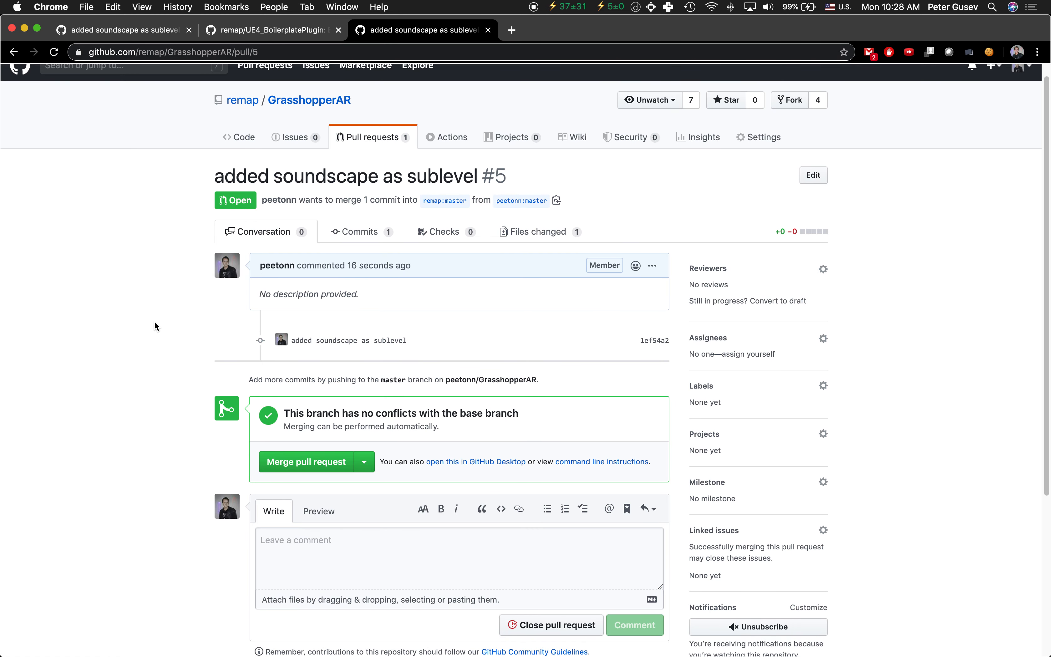
{"action": "scroll", "coordinate": [155, 326], "scroll_direction": "down", "scroll_amount": 1}
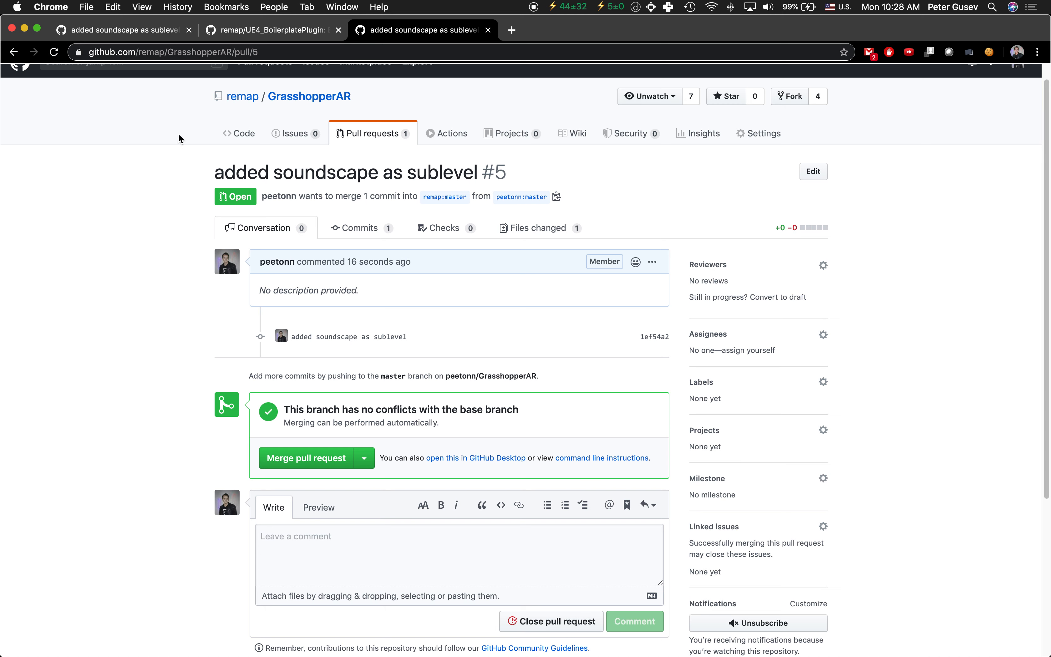
{"action": "scroll", "coordinate": [181, 138], "scroll_direction": "up", "scroll_amount": 1}
Switch to Unreal Editor and open the level blueprint of the M_Soundscape sub-level
{"action": "key", "text": "super+Tab"}
{"action": "key", "text": "super+Tab"}
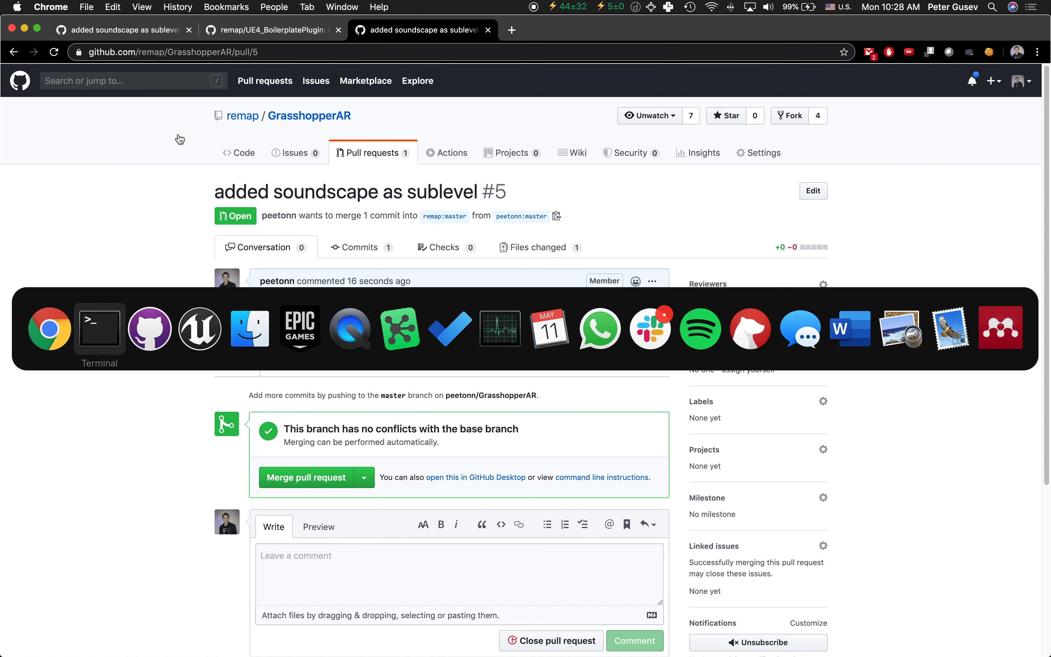
{"action": "key", "text": "super+Tab"}
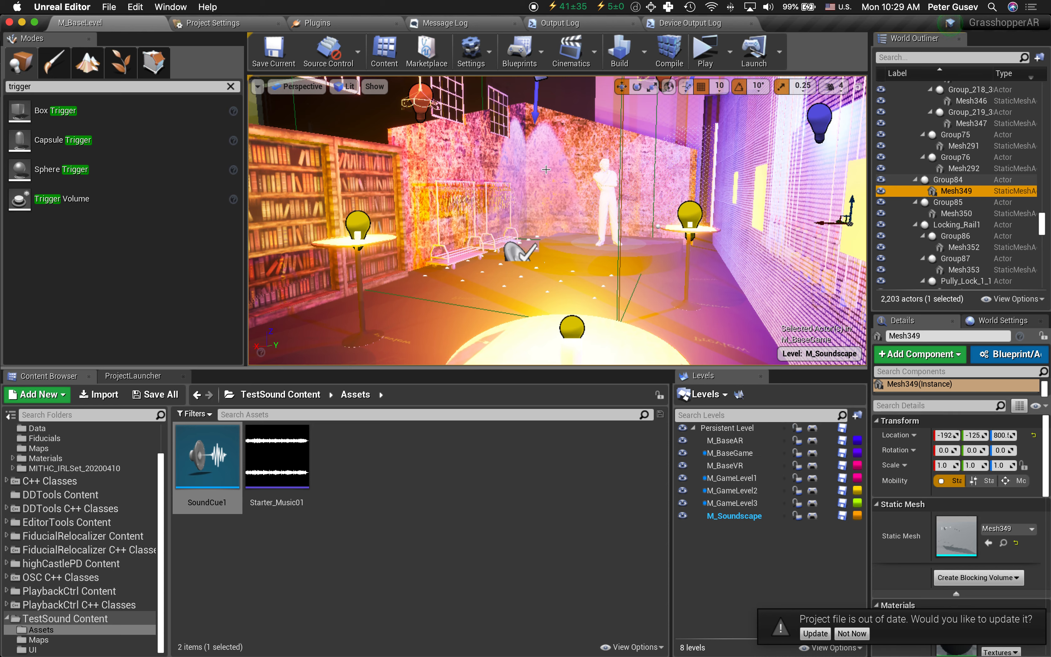
{"action": "left_click", "coordinate": [538, 54]}
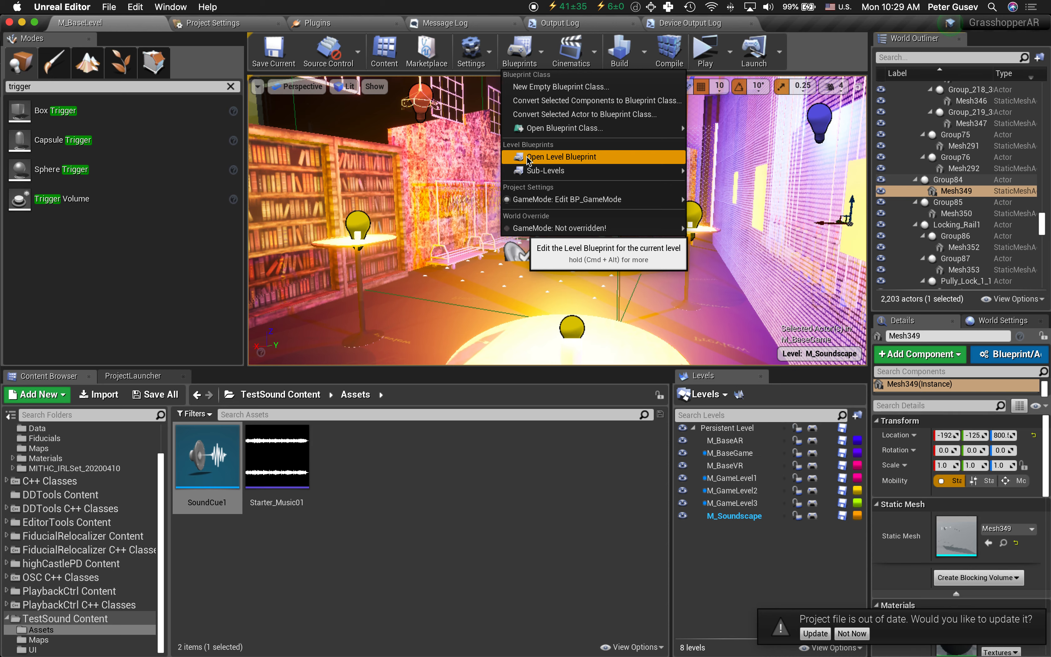
{"action": "mouse_move", "coordinate": [532, 170]}
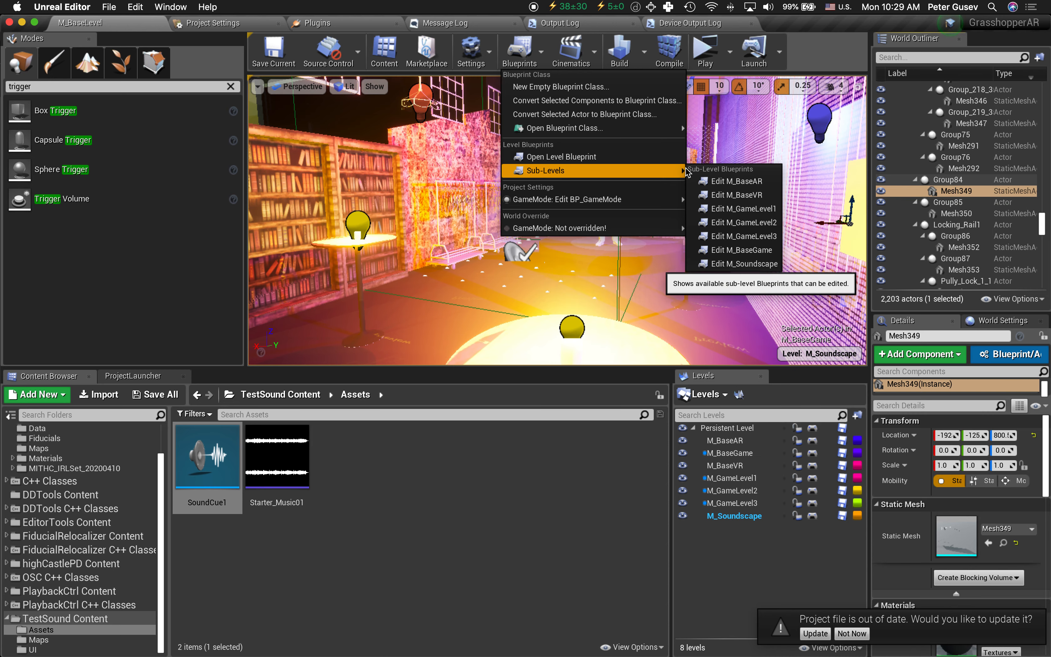
{"action": "left_click", "coordinate": [745, 264]}
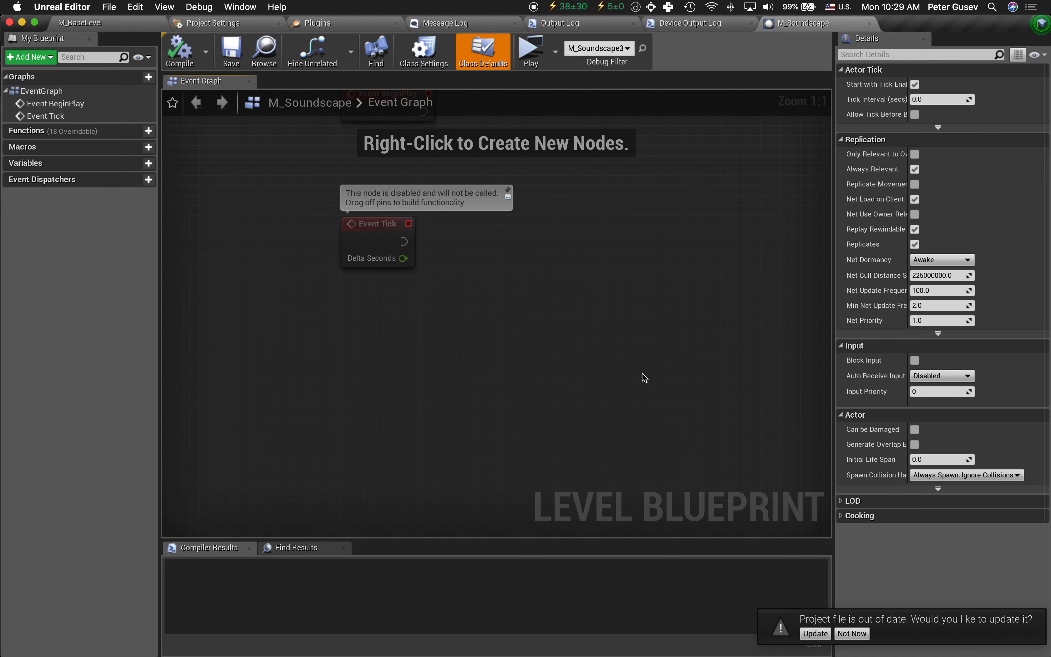
Check the TestSound repository in GitHub Desktop for uncommitted changes and return to the M_Soundscape blueprint in Unreal Editor
{"action": "key", "text": "super+Tab"}
{"action": "key", "text": "super+Tab"}
{"action": "key", "text": "super+Tab"}
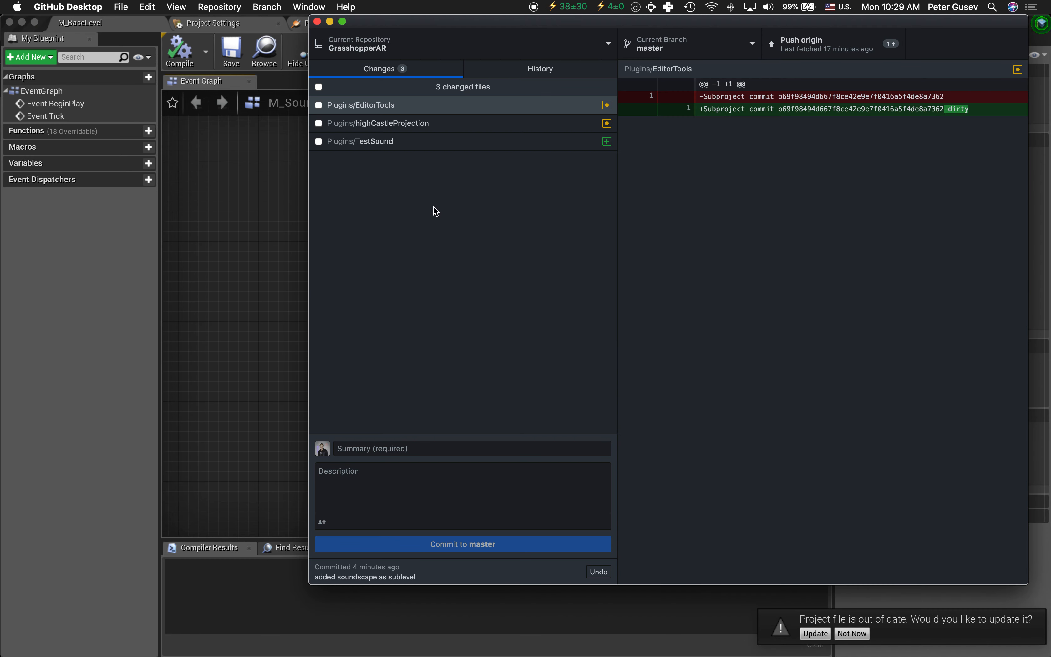
{"action": "left_click", "coordinate": [492, 46]}
{"action": "scroll", "coordinate": [411, 540], "scroll_direction": "down", "scroll_amount": 2}
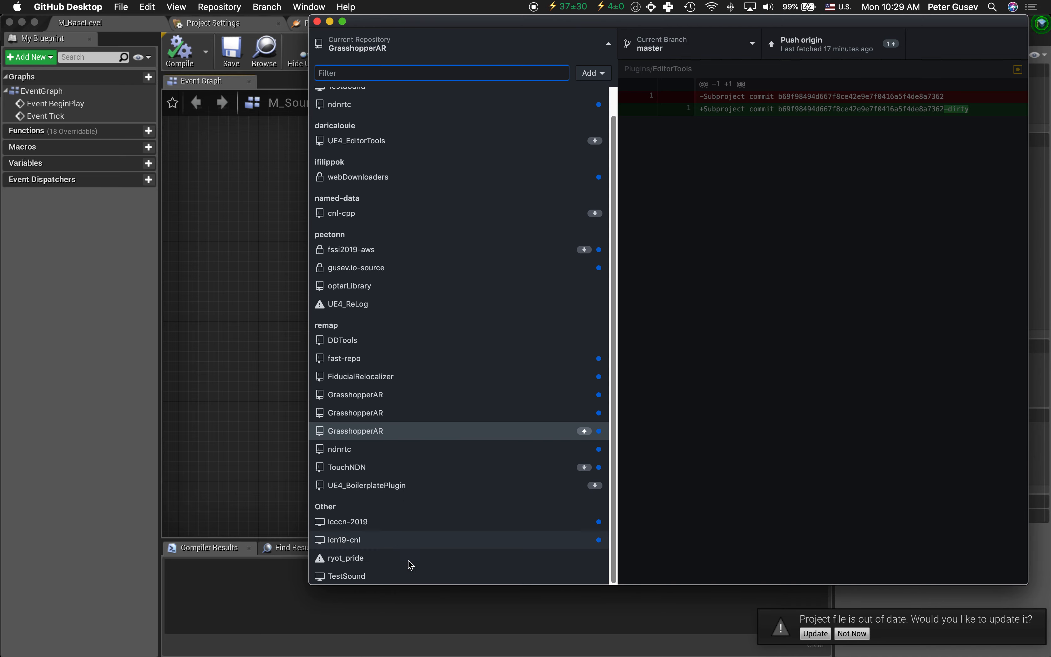
{"action": "left_click", "coordinate": [386, 579]}
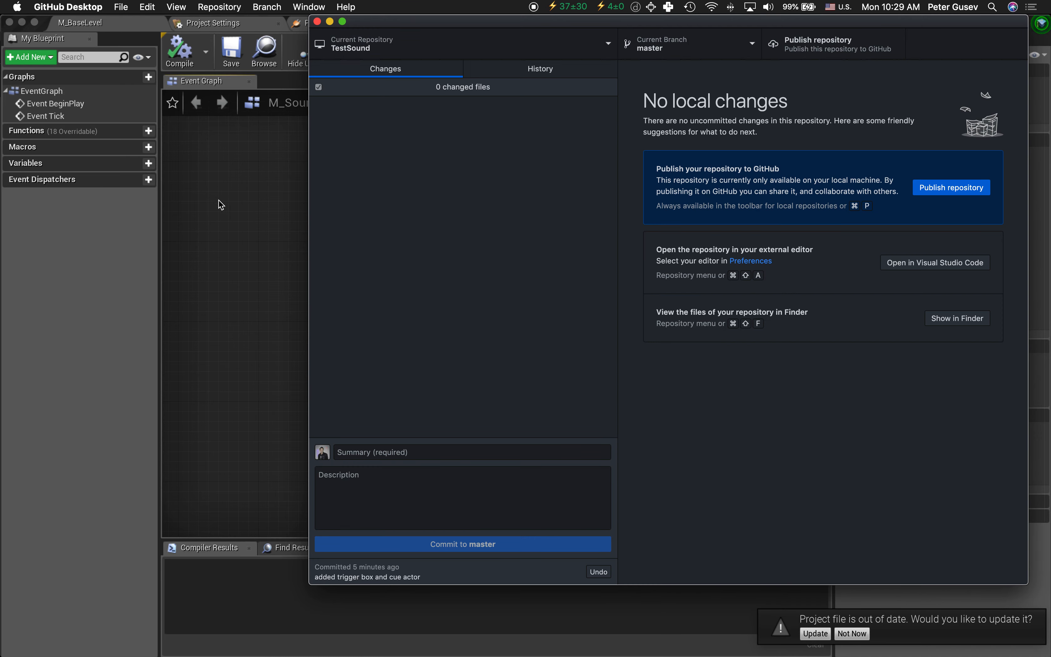
{"action": "left_click", "coordinate": [210, 255]}
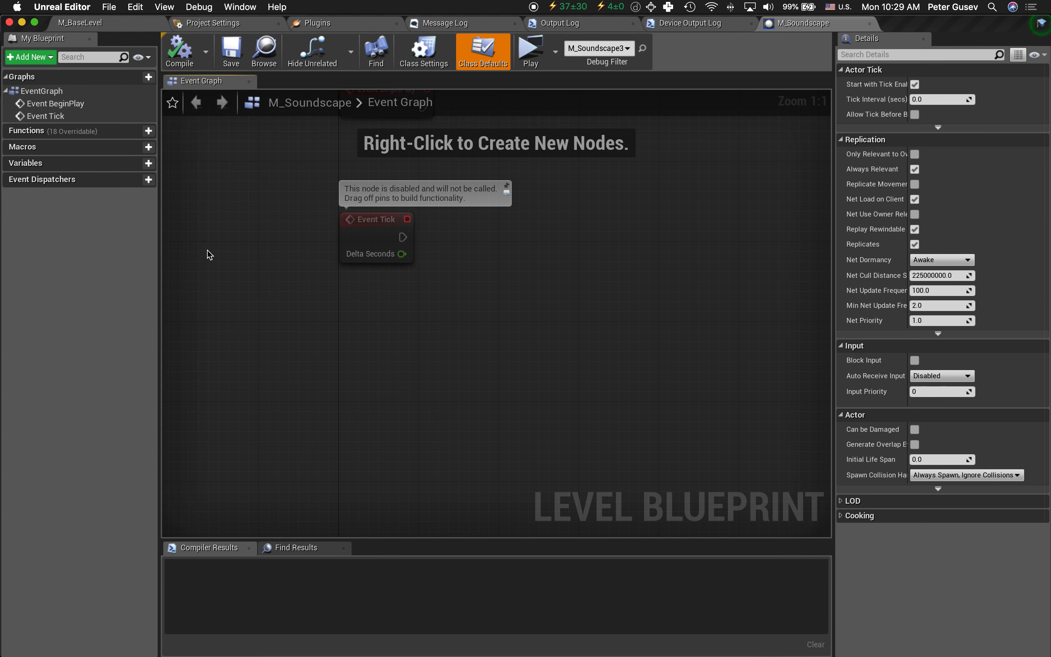
Search the M_Soundscape blueprint's context-sensitive actions for an overlap event, using "on overlap", "overlap" and "event over"
{"action": "right_click", "coordinate": [384, 358]}
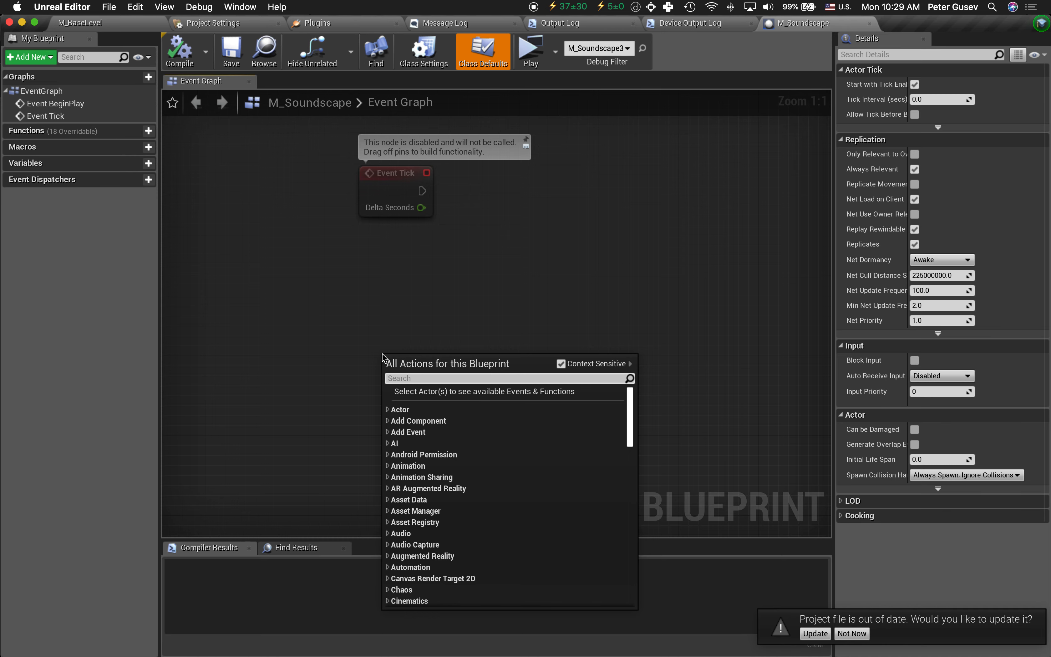
{"action": "type", "text": "on overlap"}
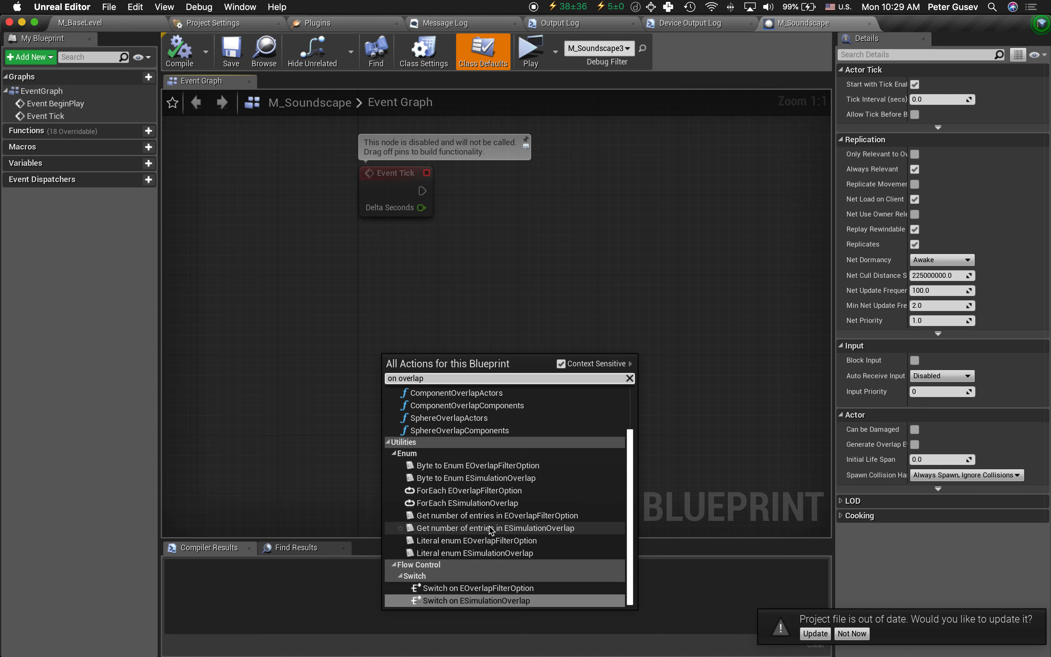
{"action": "type", "text": " overlap"}
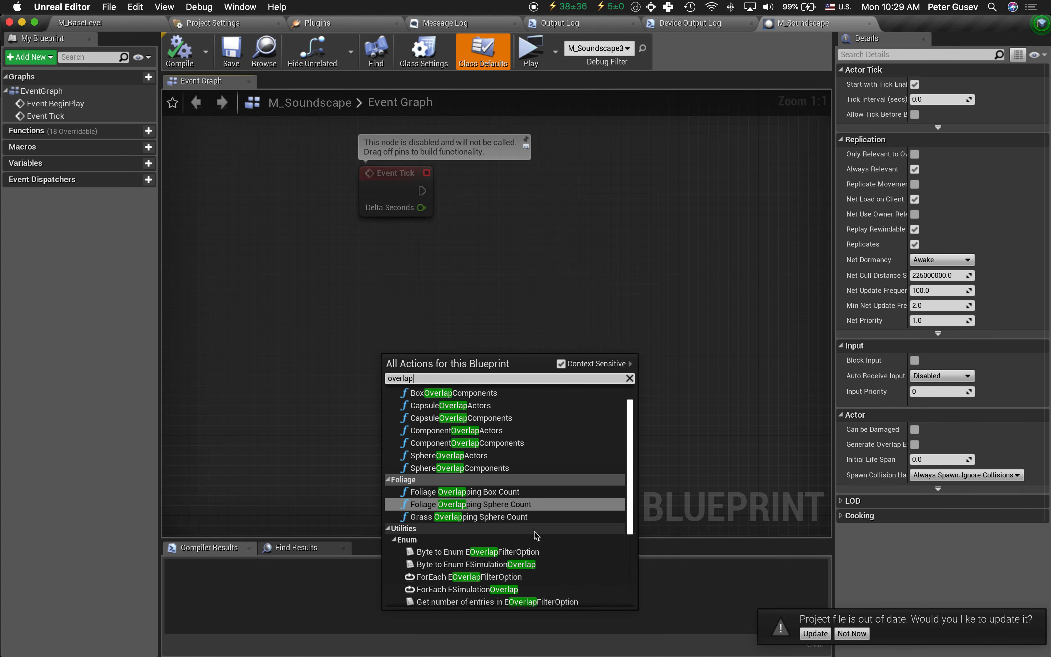
{"action": "scroll", "coordinate": [535, 531], "scroll_direction": "down", "scroll_amount": 5}
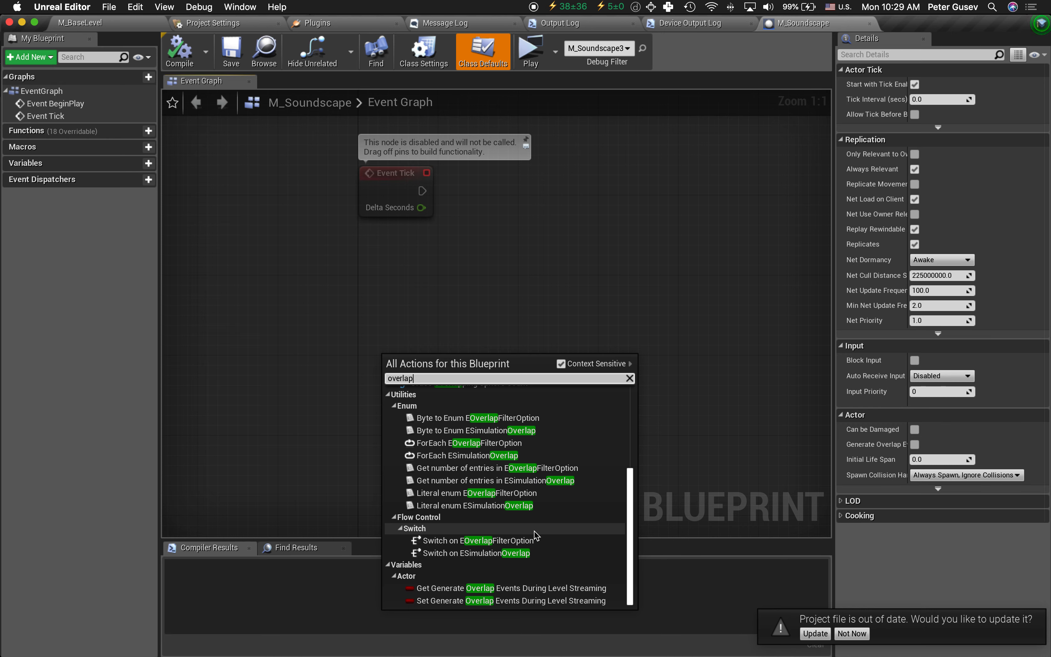
{"action": "scroll", "coordinate": [534, 531], "scroll_direction": "up", "scroll_amount": 5}
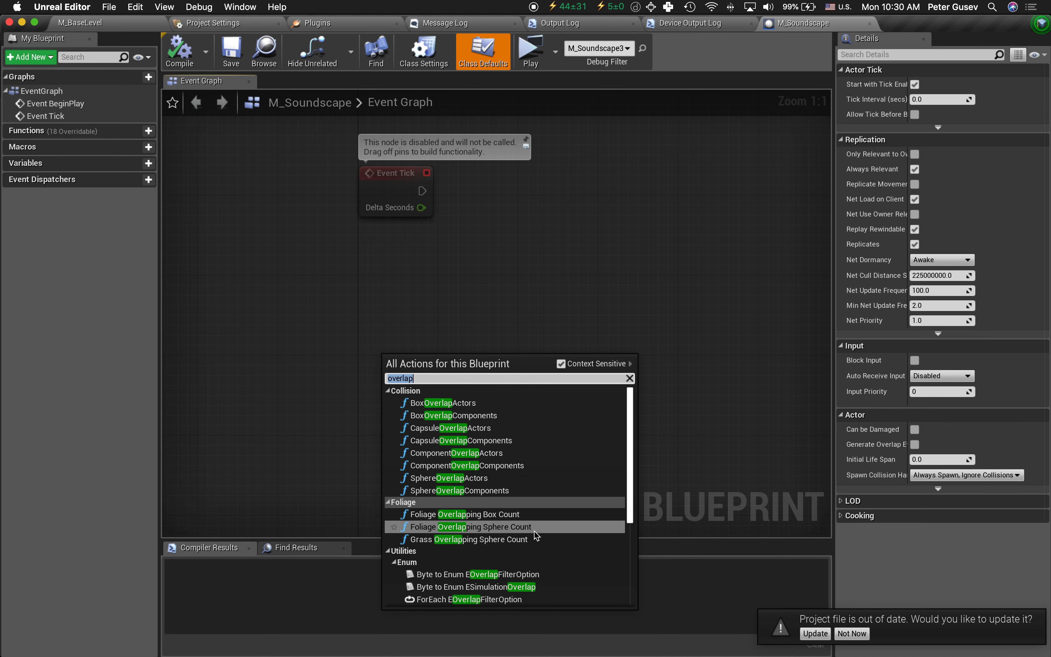
{"action": "type", "text": "even"}
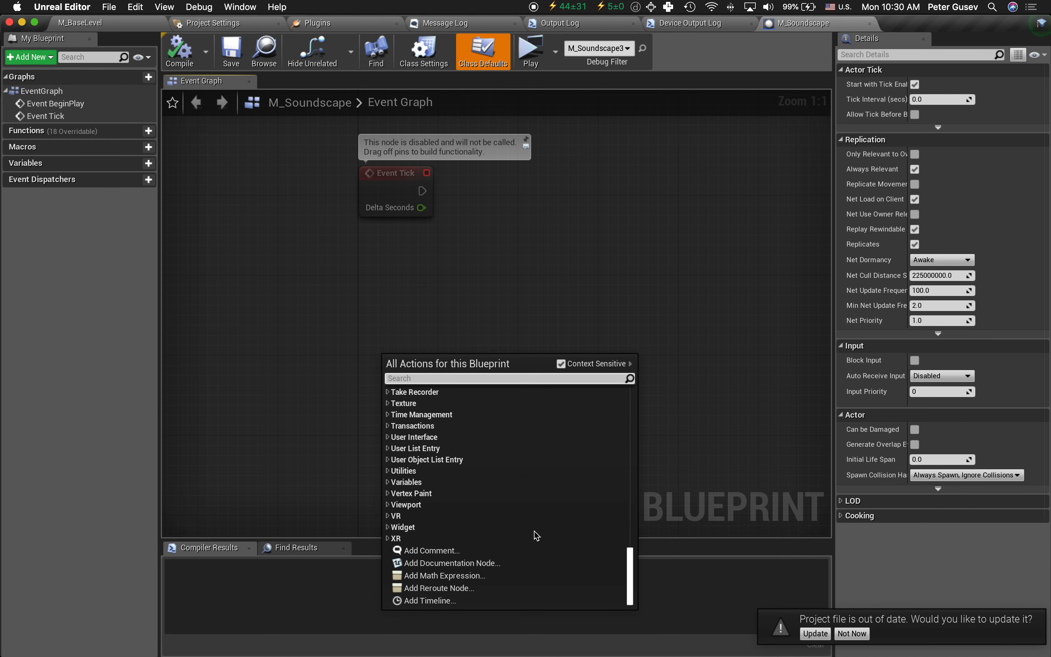
{"action": "type", "text": "t over"}
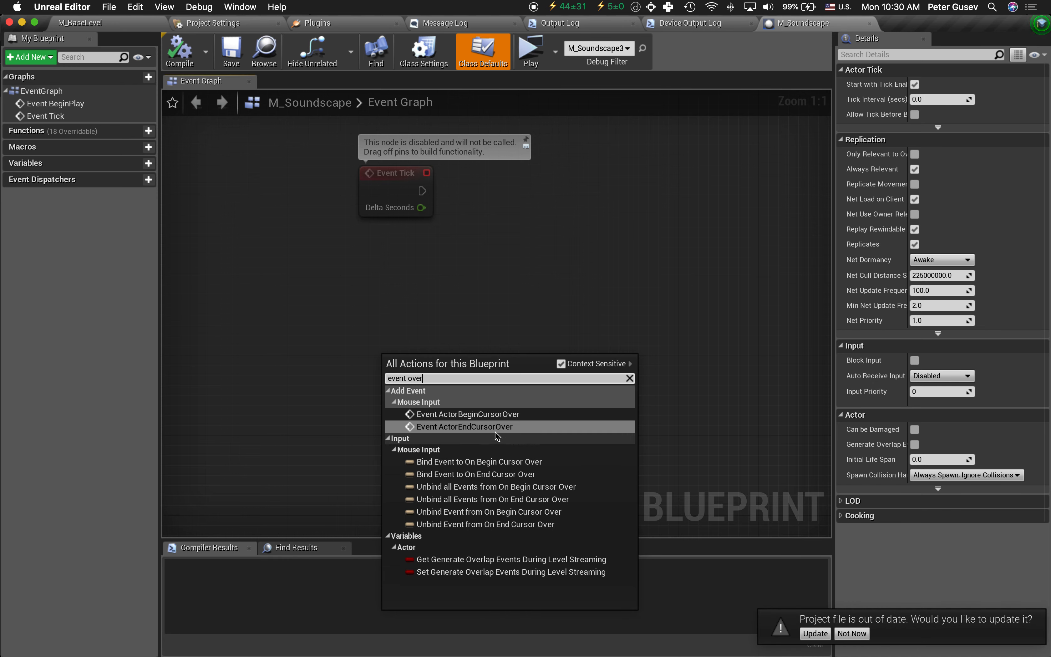
Try adding an Event ActorBeginOverlap node with Context Sensitive off, and delete the node from the event graph
{"action": "left_click", "coordinate": [561, 366]}
{"action": "left_click", "coordinate": [431, 378]}
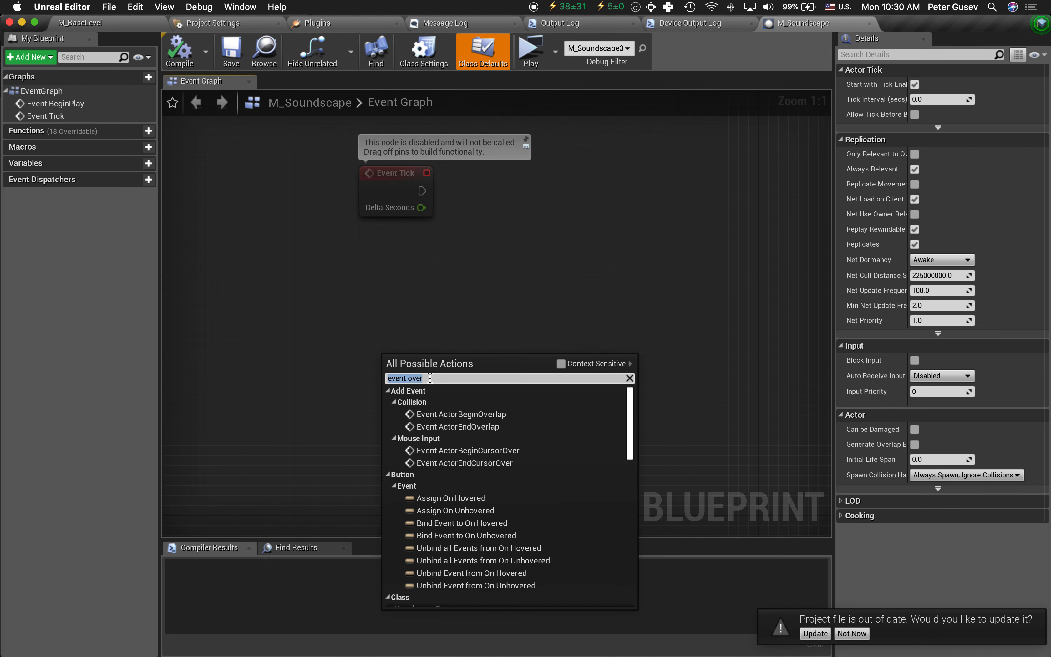
{"action": "key", "text": "Right"}
{"action": "type", "text": "lap"}
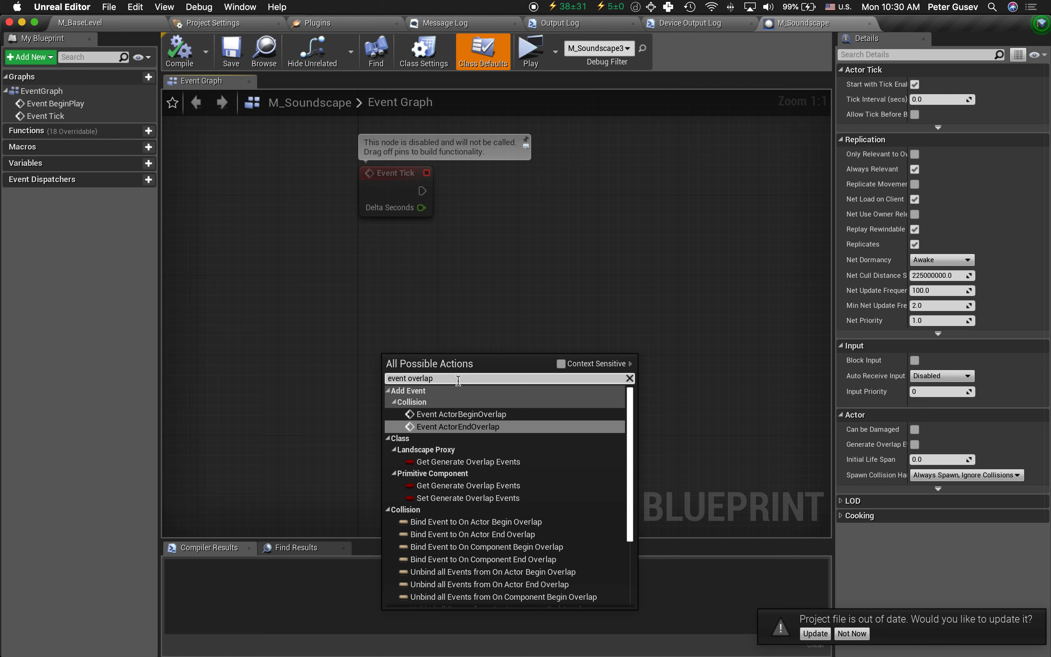
{"action": "left_click", "coordinate": [438, 415]}
{"action": "left_click_drag", "start_coordinate": [458, 360], "coordinate": [432, 300]}
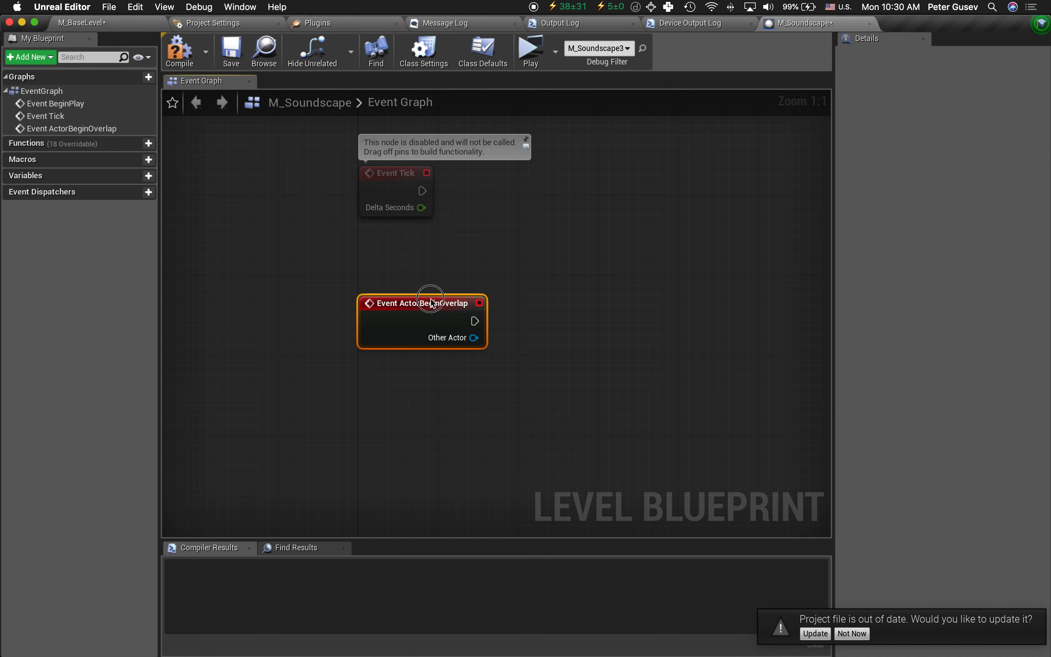
{"action": "key", "text": "Delete"}
Switch to the M_BaseLevel editor and save the modified /TestSound/Maps/M_Soundscape level
{"action": "left_click", "coordinate": [112, 18]}
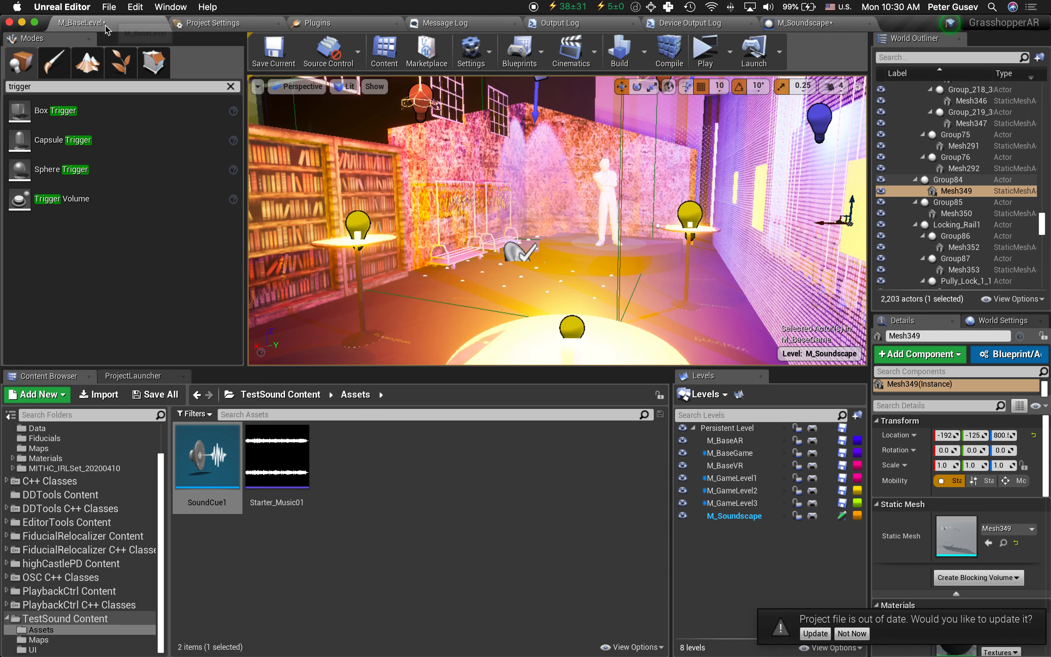
{"action": "left_click", "coordinate": [145, 395]}
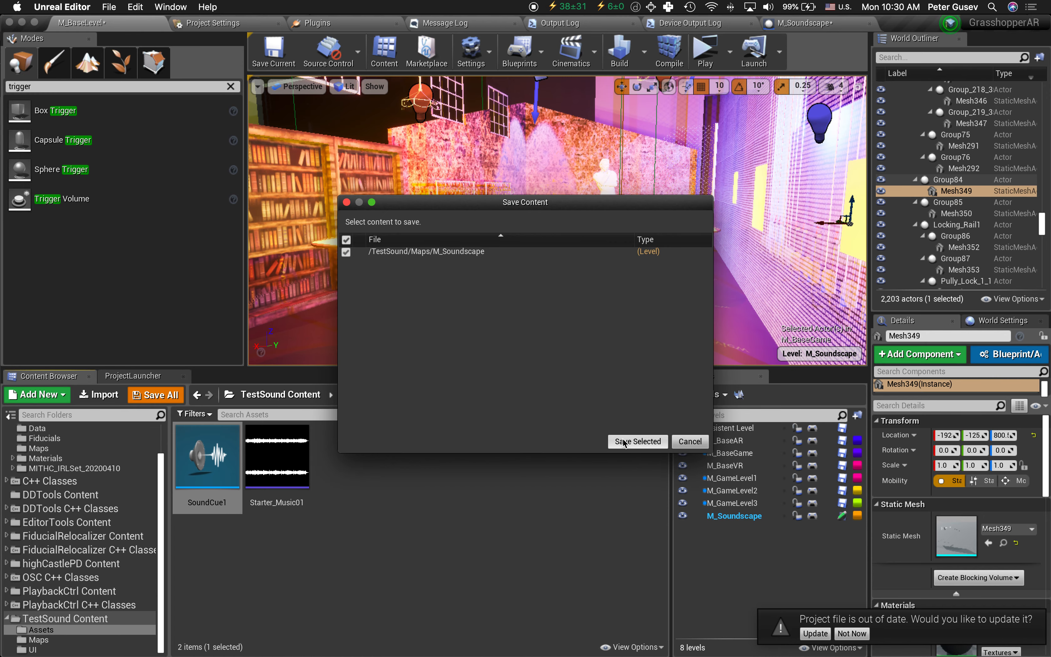
{"action": "left_click", "coordinate": [636, 441]}
Try adding an Event ActorBeginOverlap node to M_Soundscape's event graph with TriggerVolume selected, and delete the node and compile
{"action": "scroll", "coordinate": [936, 204], "scroll_direction": "down", "scroll_amount": 10}
{"action": "scroll", "coordinate": [929, 253], "scroll_direction": "up", "scroll_amount": 15}
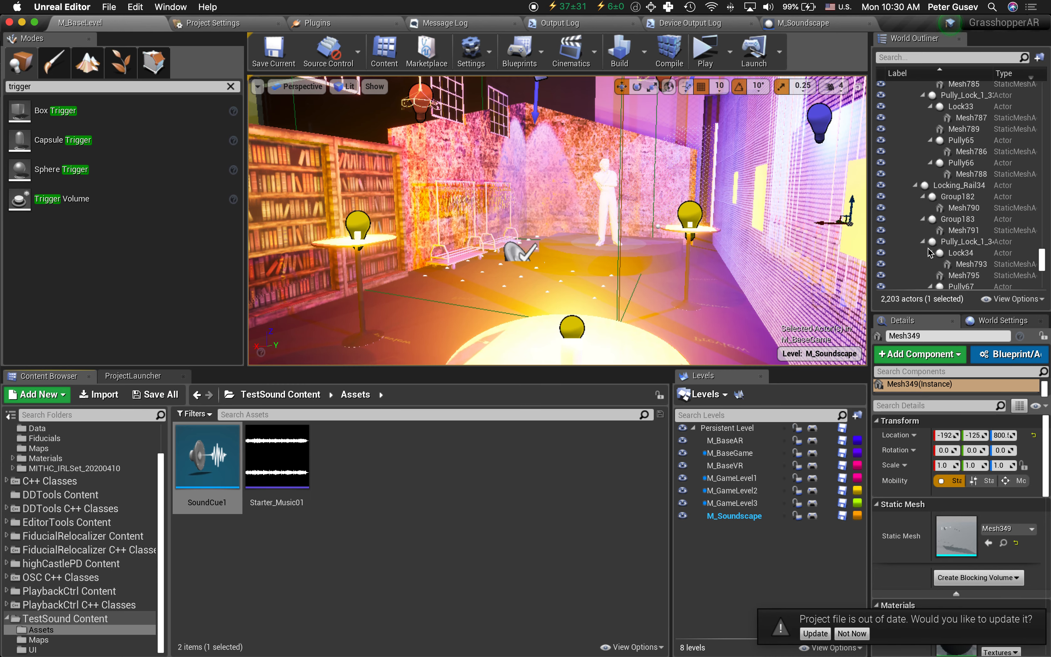
{"action": "scroll", "coordinate": [930, 252], "scroll_direction": "up", "scroll_amount": 10}
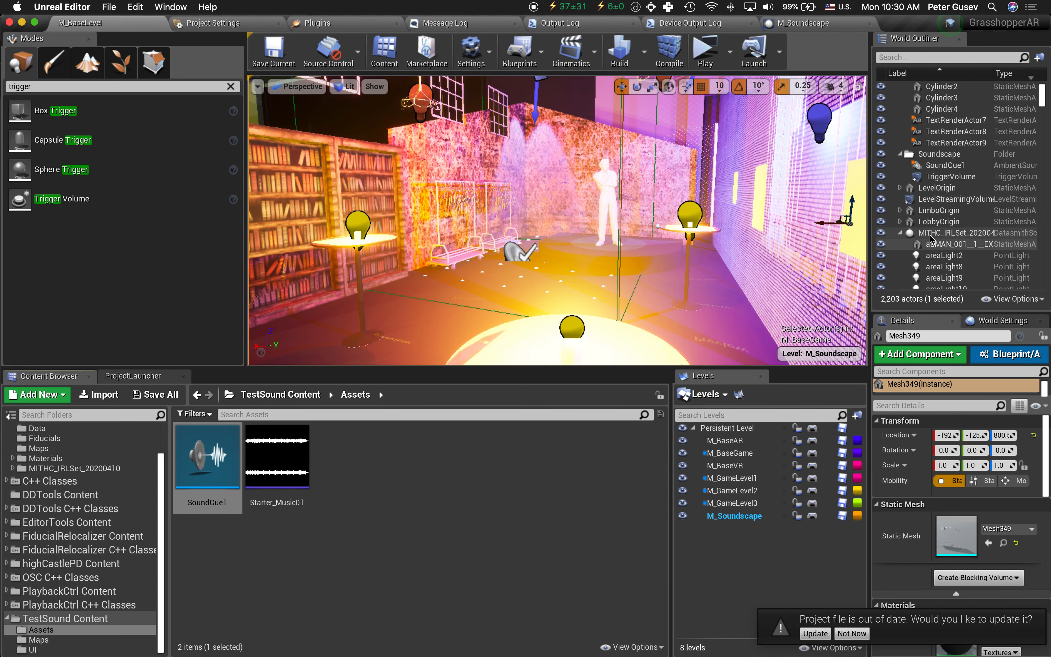
{"action": "left_click", "coordinate": [949, 177]}
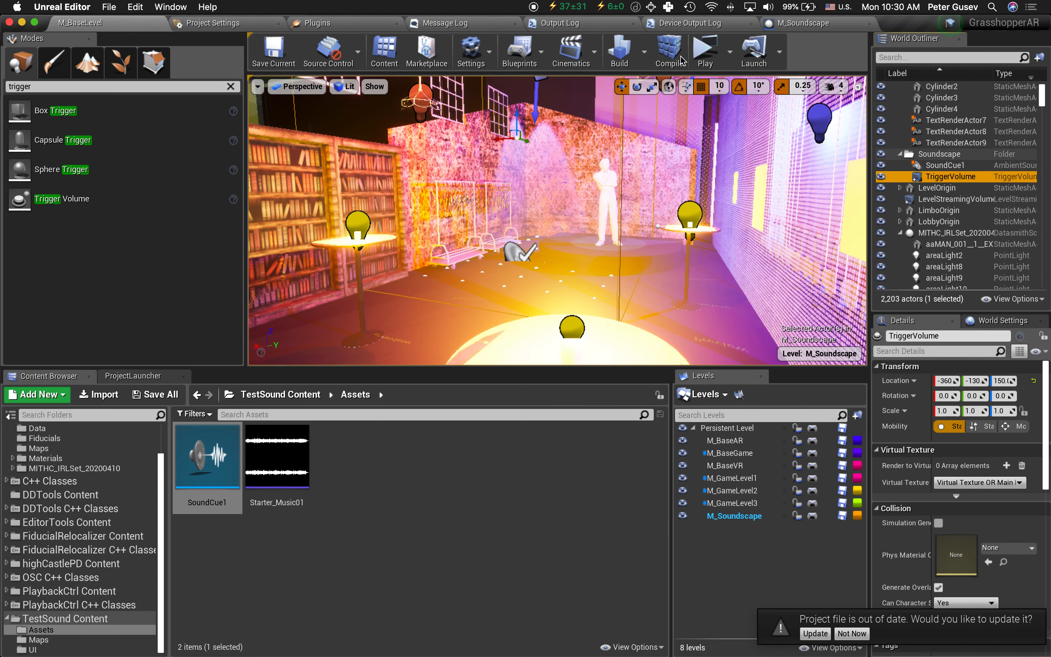
{"action": "left_click", "coordinate": [809, 24]}
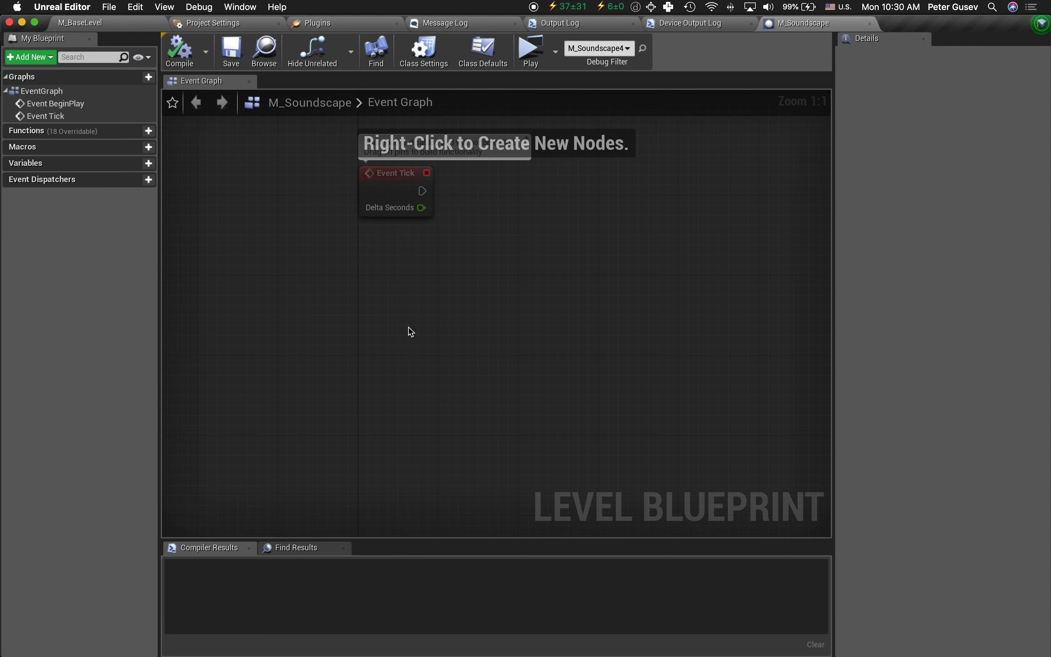
{"action": "right_click", "coordinate": [410, 359]}
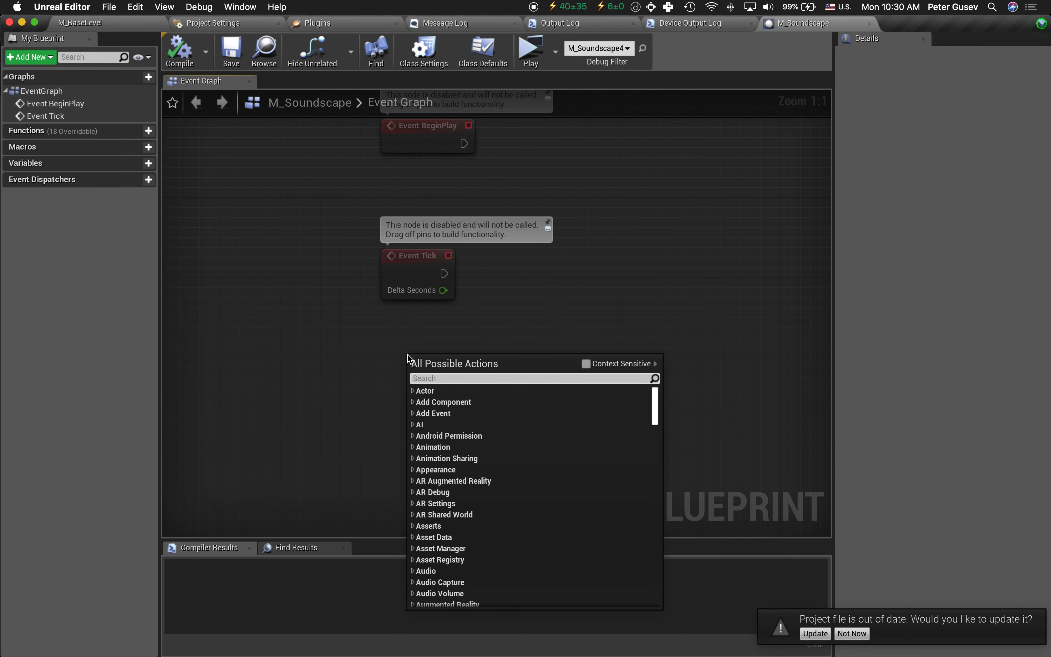
{"action": "type", "text": "event overlap"}
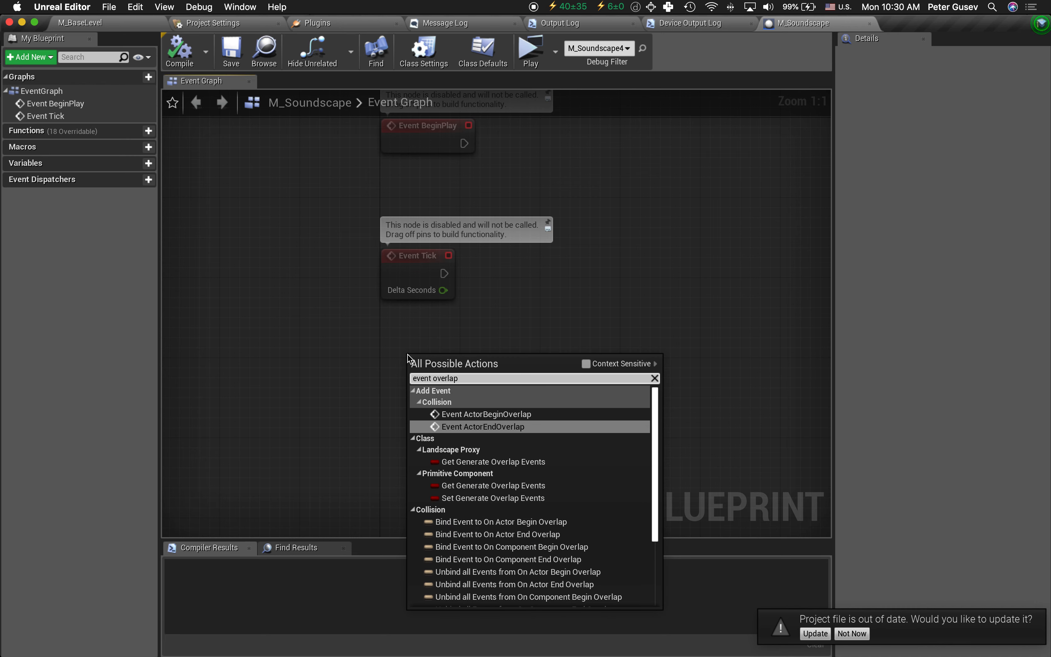
{"action": "left_click", "coordinate": [474, 416]}
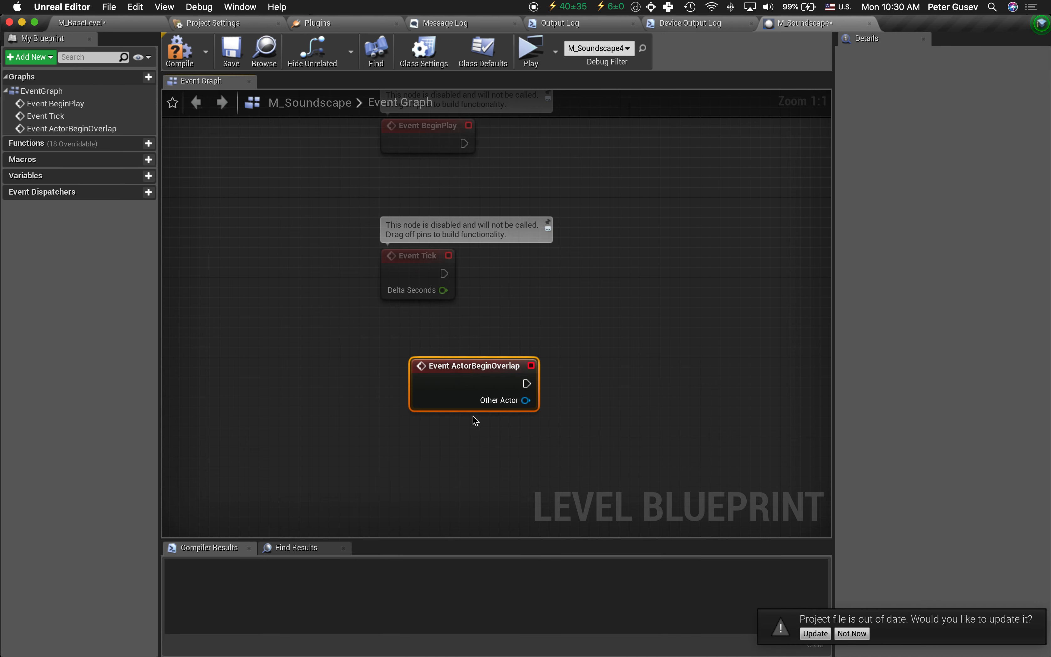
{"action": "key", "text": "Delete"}
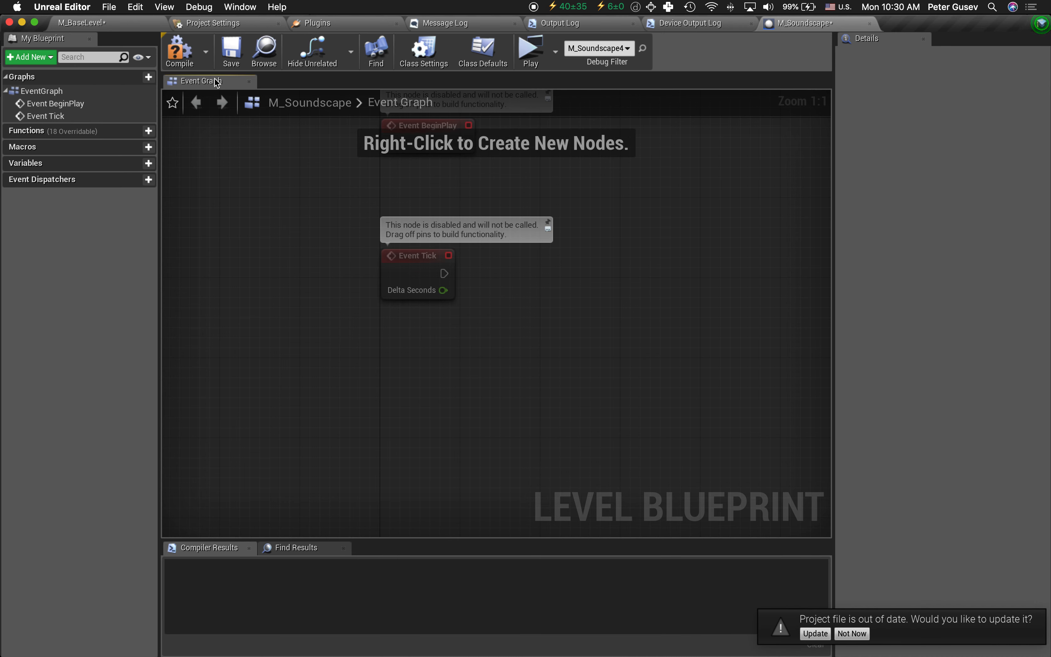
{"action": "left_click", "coordinate": [168, 49]}
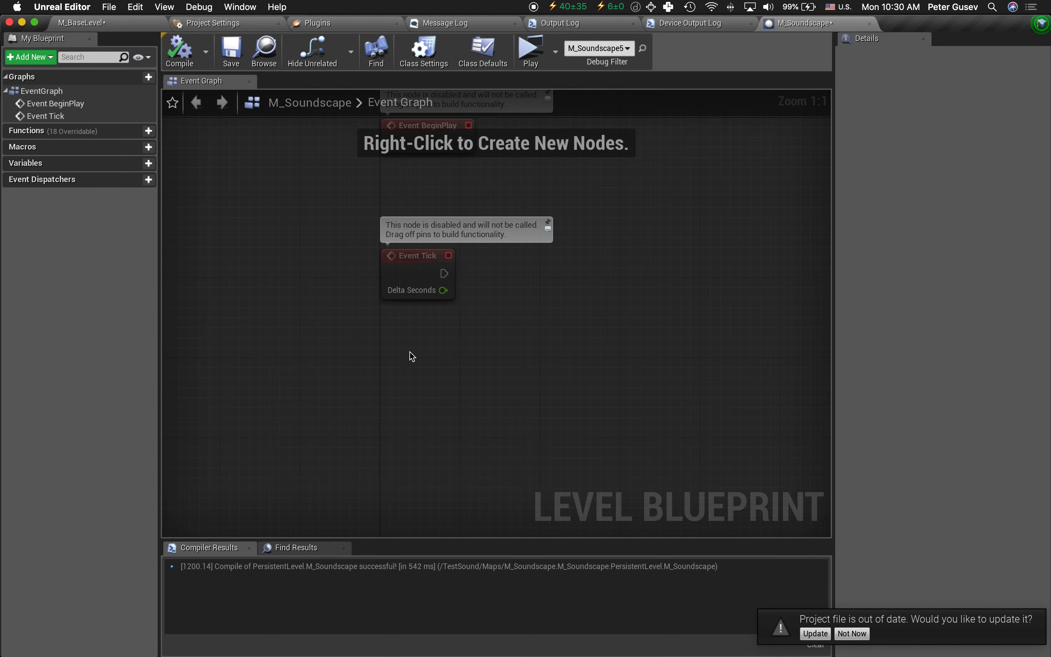
Undock the M_Soundscape blueprint into a floating window and place it over the M_BaseLevel editor, leaving the World Outliner accessible
{"action": "scroll", "coordinate": [380, 354], "scroll_direction": "up", "scroll_amount": 2}
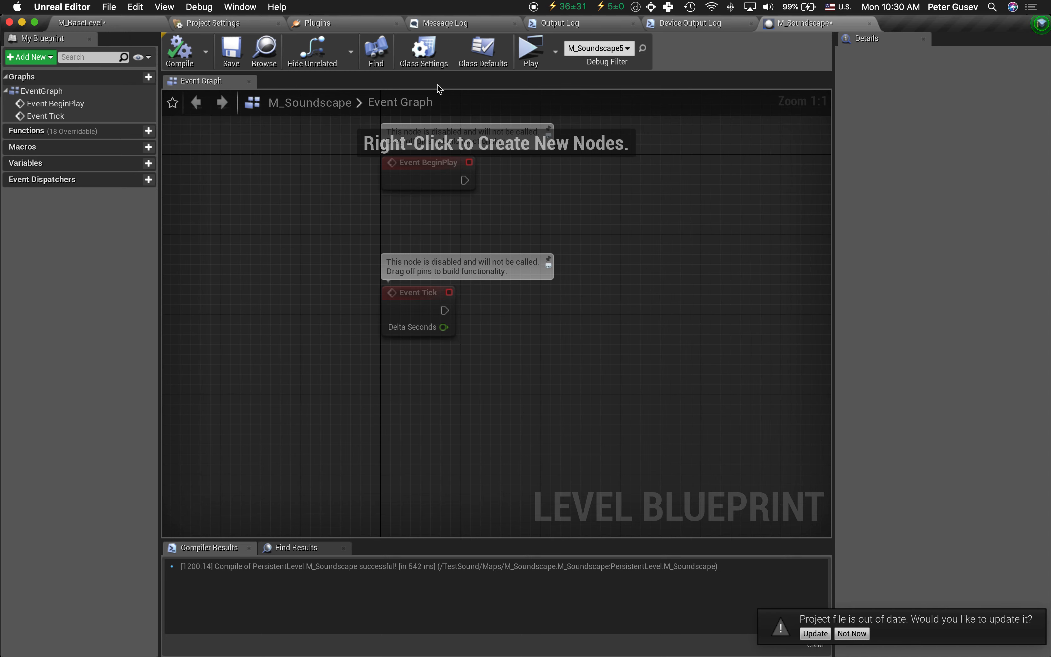
{"action": "left_click", "coordinate": [785, 122]}
{"action": "left_click_drag", "start_coordinate": [785, 122], "coordinate": [785, 123]}
{"action": "left_click_drag", "start_coordinate": [857, 129], "coordinate": [564, 176]}
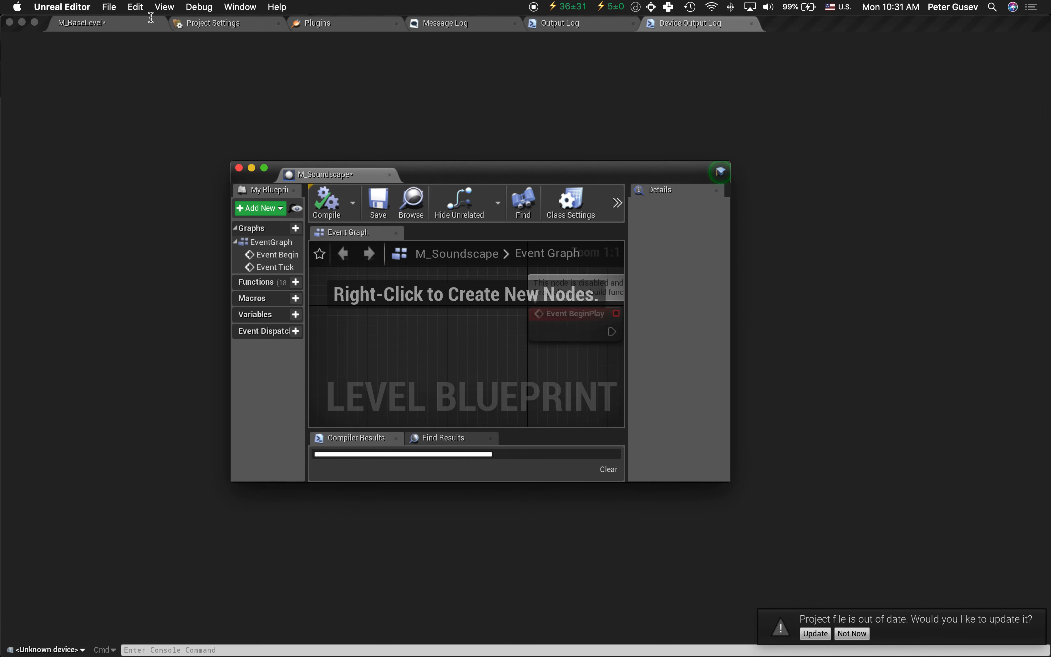
{"action": "left_click", "coordinate": [109, 22]}
{"action": "left_click_drag", "start_coordinate": [521, 168], "coordinate": [668, 215]}
Add a reference to the SoundCue1 actor to the M_Soundscape event graph and place it below Event Tick
{"action": "left_click_drag", "start_coordinate": [927, 168], "coordinate": [625, 435]}
{"action": "scroll", "coordinate": [608, 440], "scroll_direction": "right", "scroll_amount": 7}
{"action": "scroll", "coordinate": [609, 440], "scroll_direction": "down", "scroll_amount": 2}
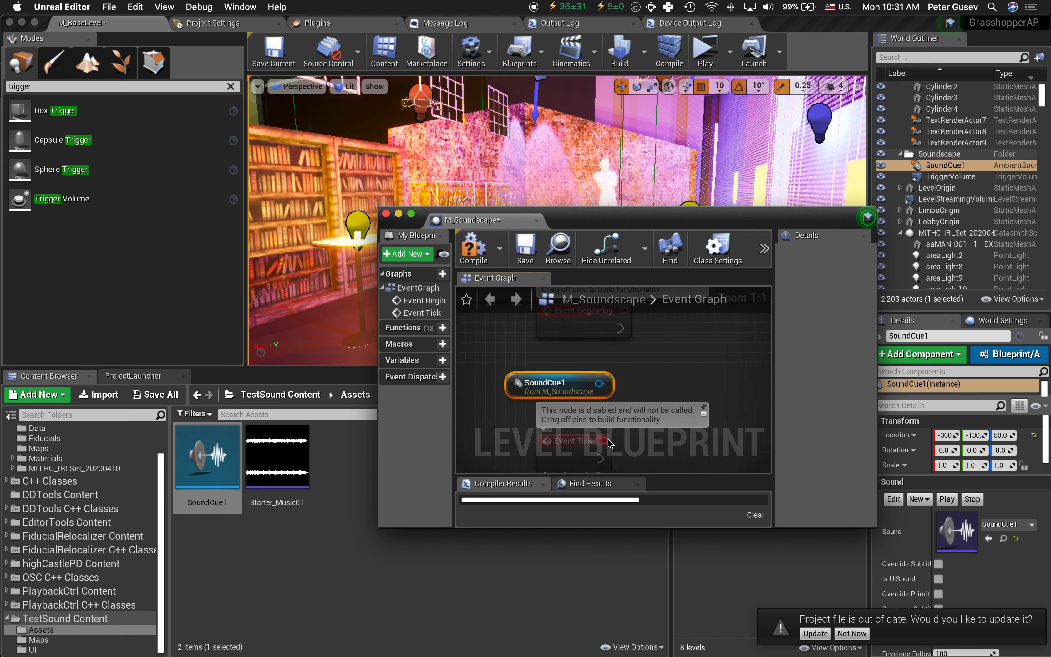
{"action": "left_click", "coordinate": [608, 440]}
Add an audio Fade In node from the SoundCue1 reference's output, searching the actions for "fade in"
{"action": "left_click_drag", "start_coordinate": [575, 391], "coordinate": [677, 372]}
{"action": "type", "text": "ade in"}
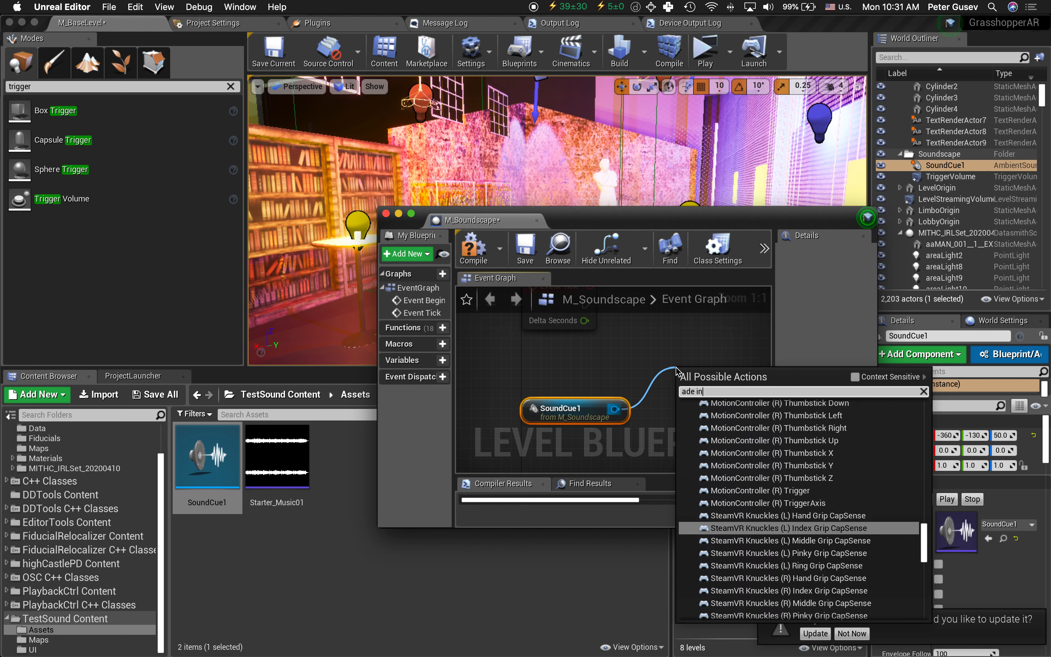
{"action": "key", "text": "super+a"}
{"action": "type", "text": "fade in"}
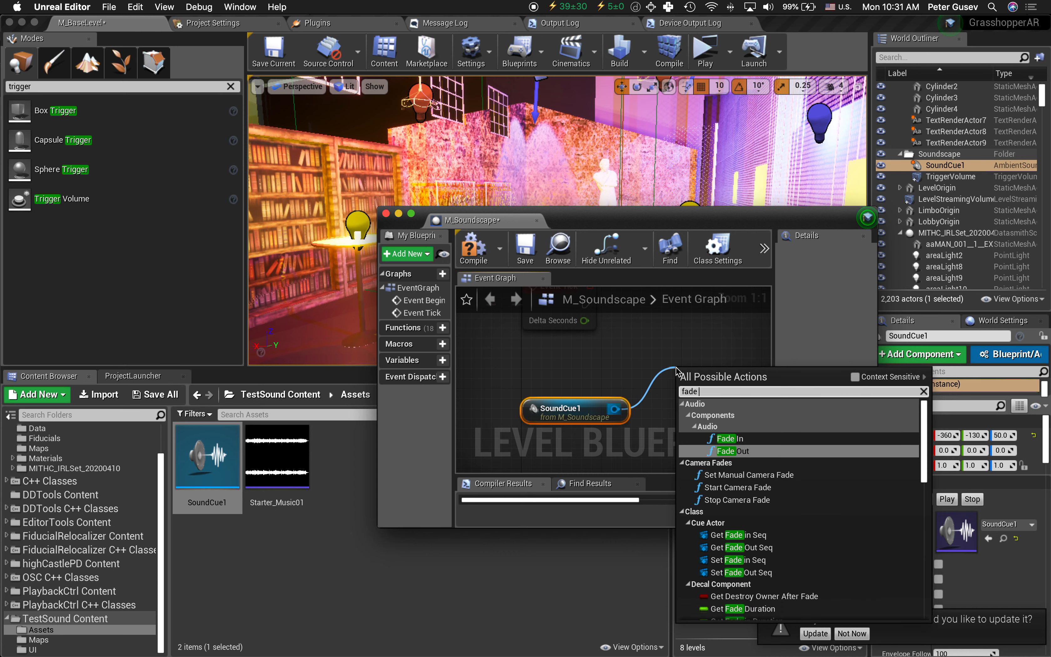
{"action": "key", "text": "Return"}
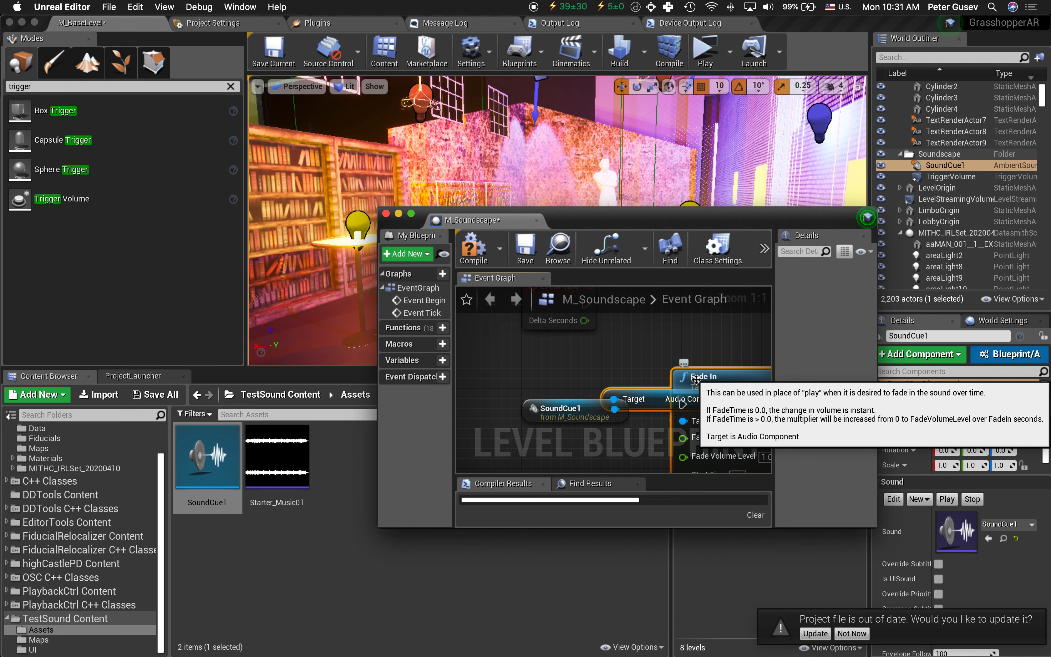
Rearrange the Fade In, Audio Component and SoundCue1 nodes so they are spread apart in the event graph
{"action": "left_click_drag", "start_coordinate": [686, 373], "coordinate": [745, 316]}
{"action": "left_click", "coordinate": [589, 363]}
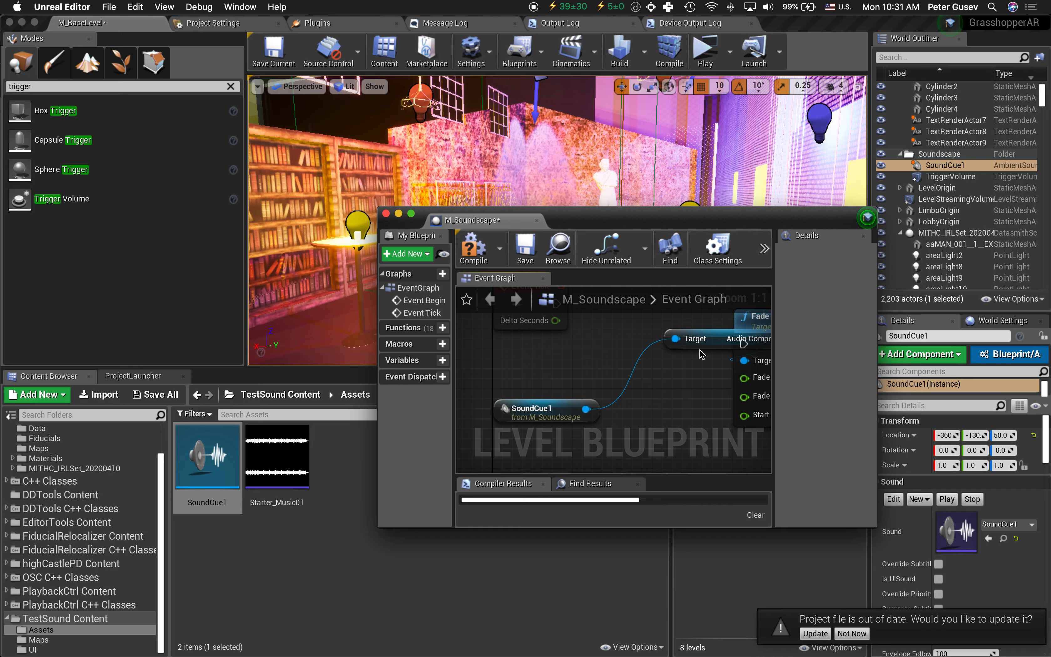
{"action": "left_click_drag", "start_coordinate": [697, 348], "coordinate": [606, 456]}
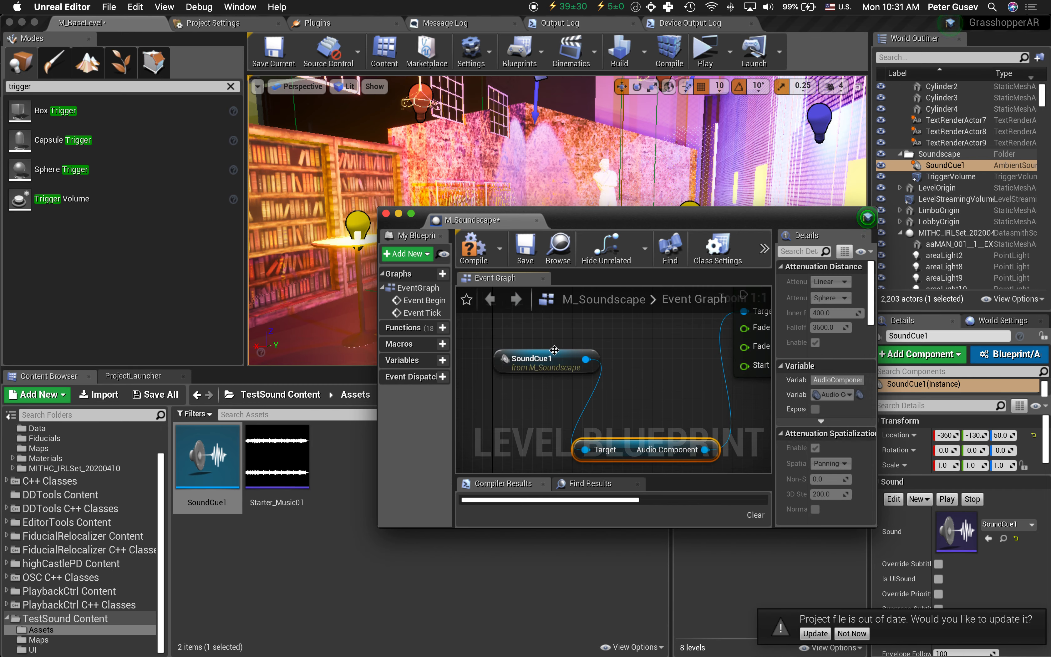
{"action": "left_click_drag", "start_coordinate": [514, 365], "coordinate": [459, 376]}
{"action": "scroll", "coordinate": [674, 376], "scroll_direction": "right", "scroll_amount": 3}
{"action": "scroll", "coordinate": [673, 375], "scroll_direction": "up", "scroll_amount": 2}
{"action": "scroll", "coordinate": [674, 375], "scroll_direction": "right", "scroll_amount": 2}
{"action": "scroll", "coordinate": [673, 375], "scroll_direction": "up", "scroll_amount": 1}
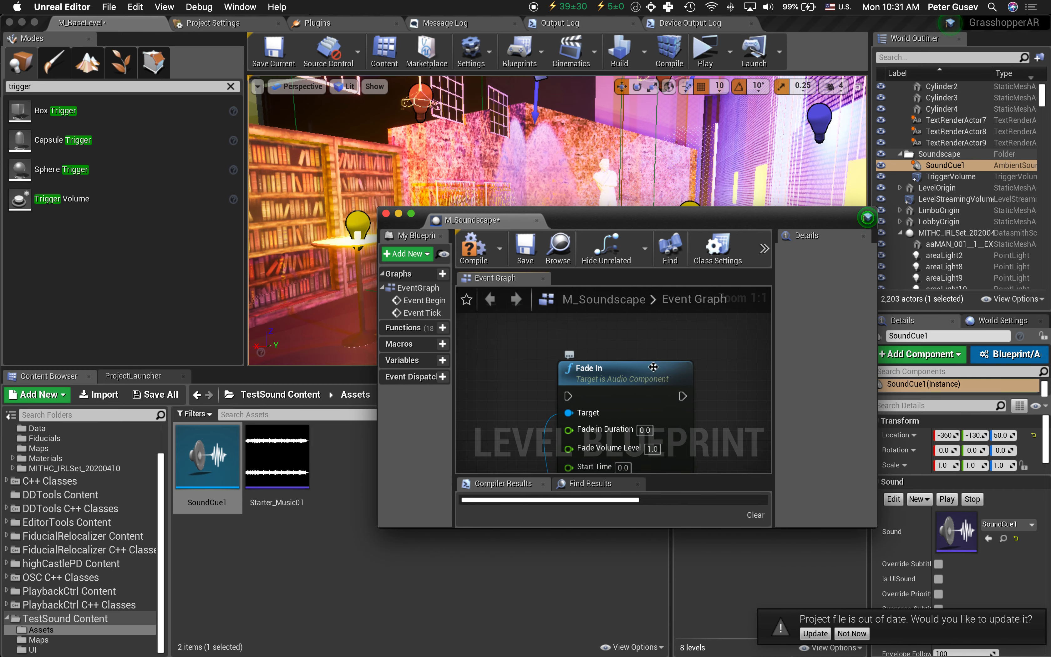
{"action": "left_click_drag", "start_coordinate": [655, 370], "coordinate": [697, 341]}
Enlarge the blueprint window, connect Event BeginPlay's execution output to Fade In, and compile and save the blueprint
{"action": "left_click_drag", "start_coordinate": [370, 528], "coordinate": [185, 656]}
{"action": "scroll", "coordinate": [467, 465], "scroll_direction": "left", "scroll_amount": 4}
{"action": "scroll", "coordinate": [467, 466], "scroll_direction": "up", "scroll_amount": 4}
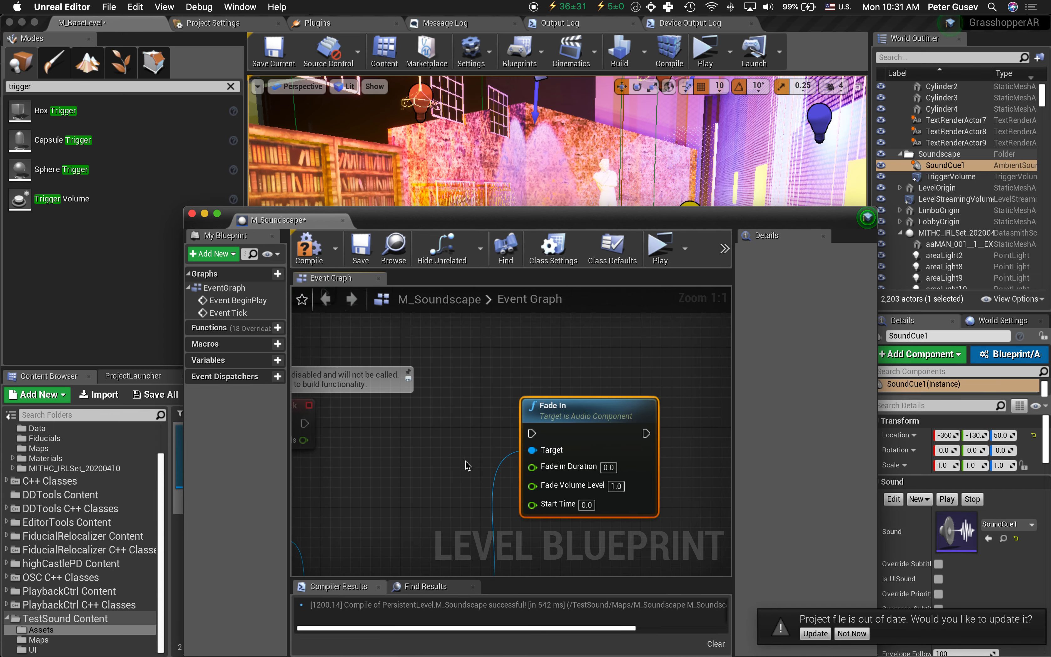
{"action": "scroll", "coordinate": [442, 448], "scroll_direction": "right", "scroll_amount": 2}
{"action": "scroll", "coordinate": [442, 448], "scroll_direction": "down", "scroll_amount": 3}
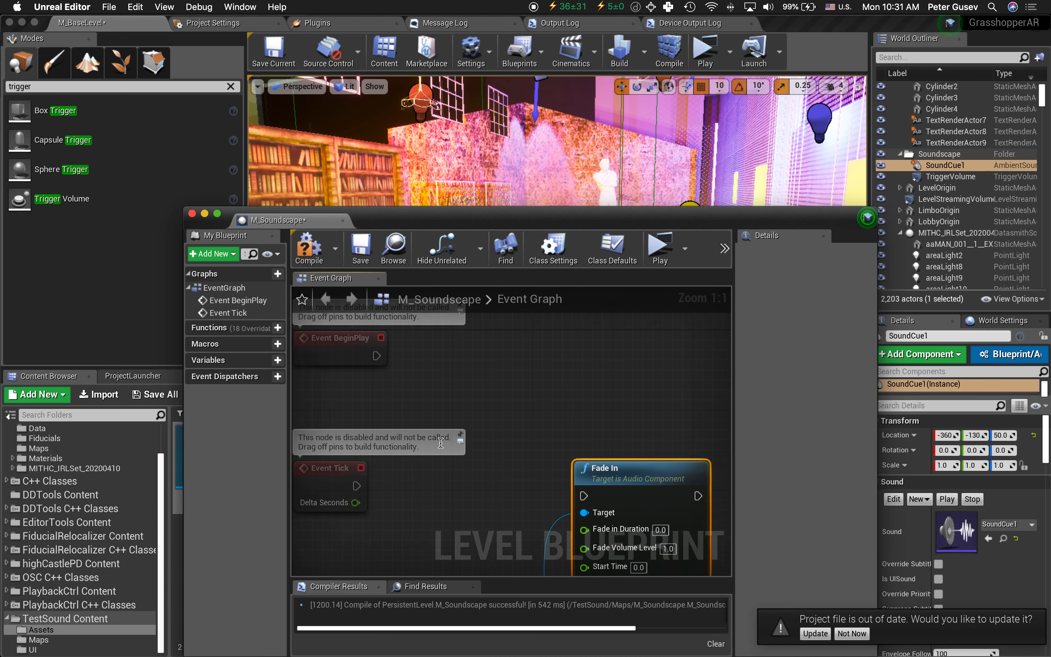
{"action": "left_click_drag", "start_coordinate": [617, 467], "coordinate": [579, 329]}
{"action": "left_click_drag", "start_coordinate": [375, 354], "coordinate": [540, 355]}
{"action": "left_click", "coordinate": [450, 398]}
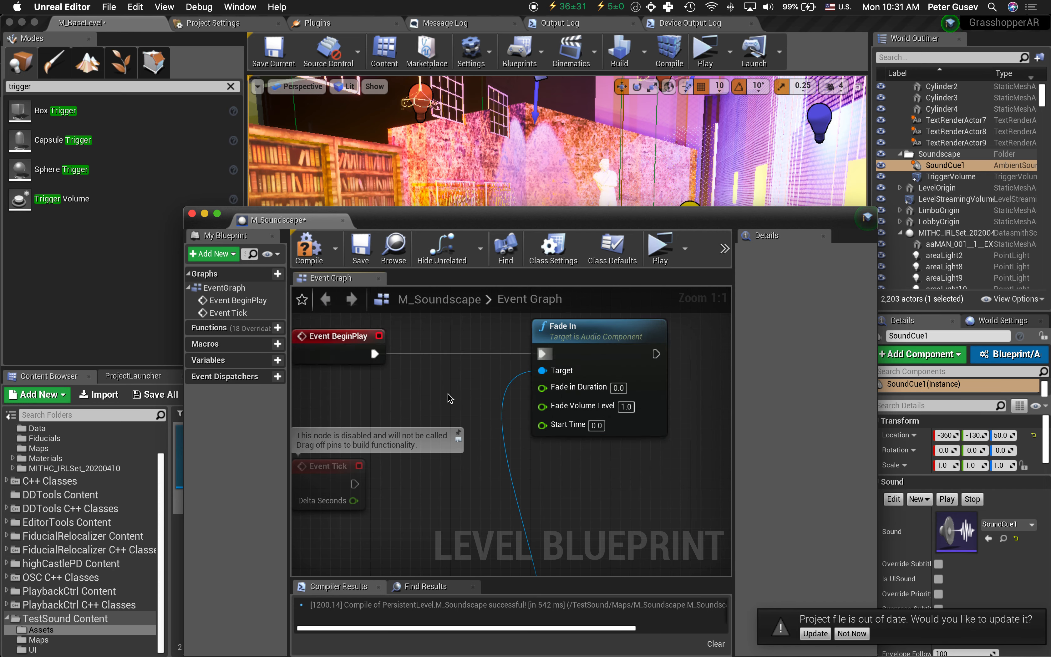
{"action": "left_click", "coordinate": [309, 251]}
{"action": "left_click", "coordinate": [360, 246]}
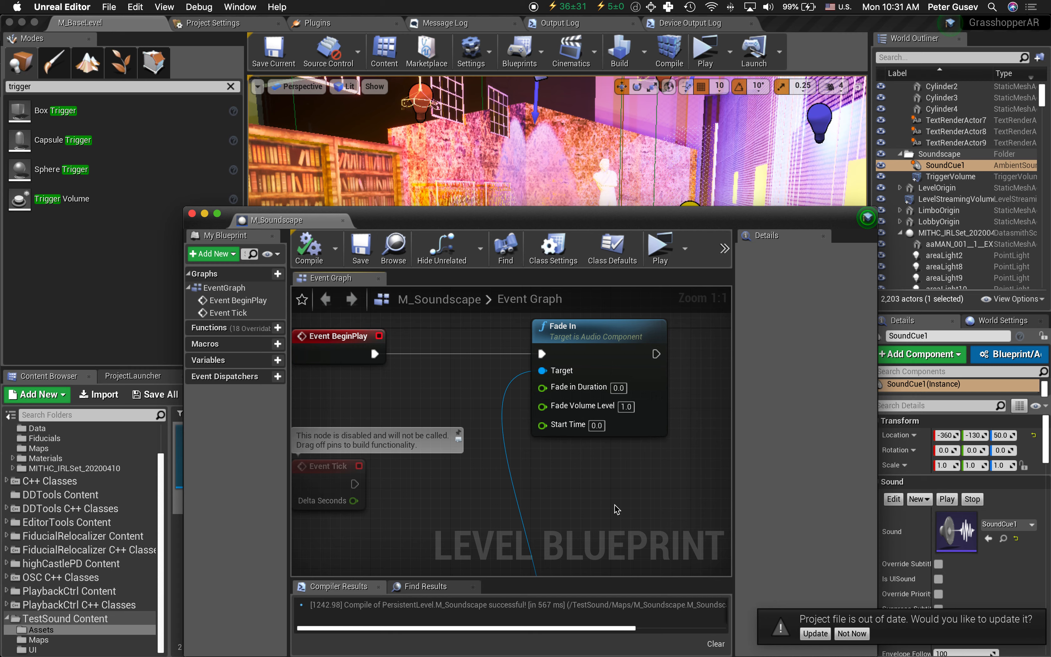
Switch to GitHub Desktop and commit the M_Soundscape.umap change to TestSound's master with the summary "changed level blupeprint"
{"action": "key", "text": "super+Tab"}
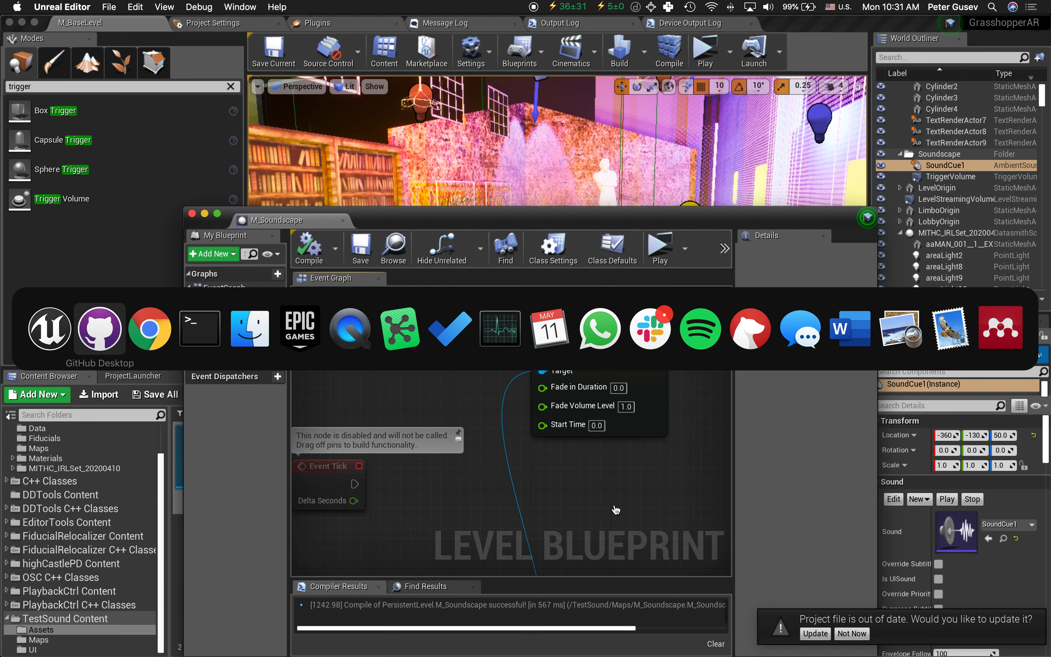
{"action": "left_click", "coordinate": [424, 108]}
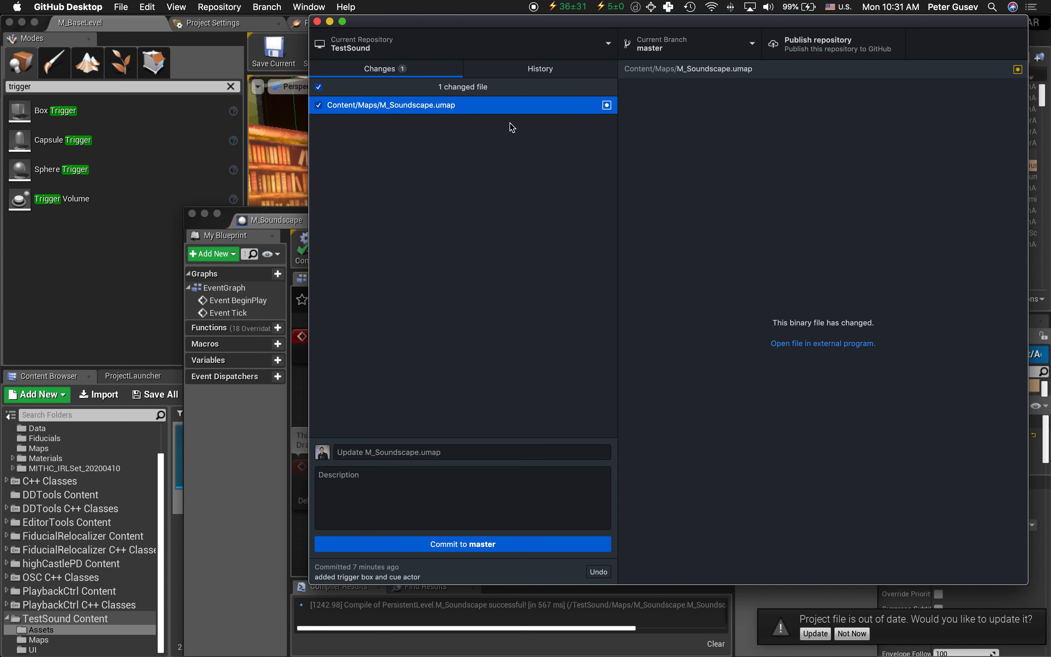
{"action": "left_click", "coordinate": [462, 452]}
{"action": "type", "text": "added blupeprint"}
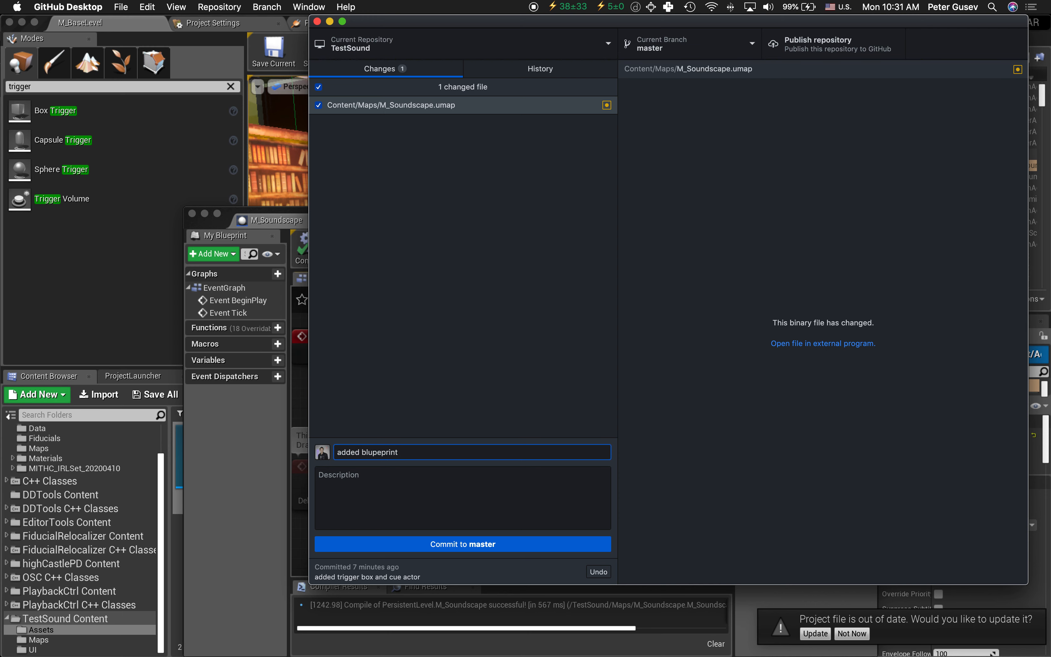
{"action": "key", "text": "alt+shift+Left"}
{"action": "type", "text": "changed level"}
{"action": "left_click", "coordinate": [499, 545]}
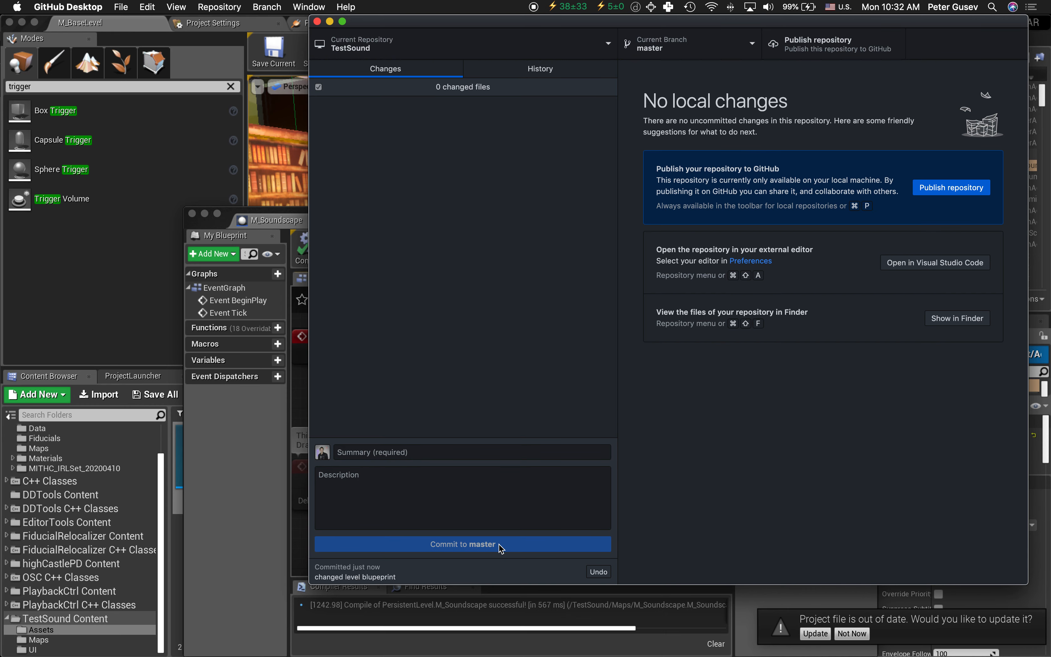
Return to Unreal Editor and close the floating M_Soundscape level blueprint
{"action": "left_click", "coordinate": [226, 493]}
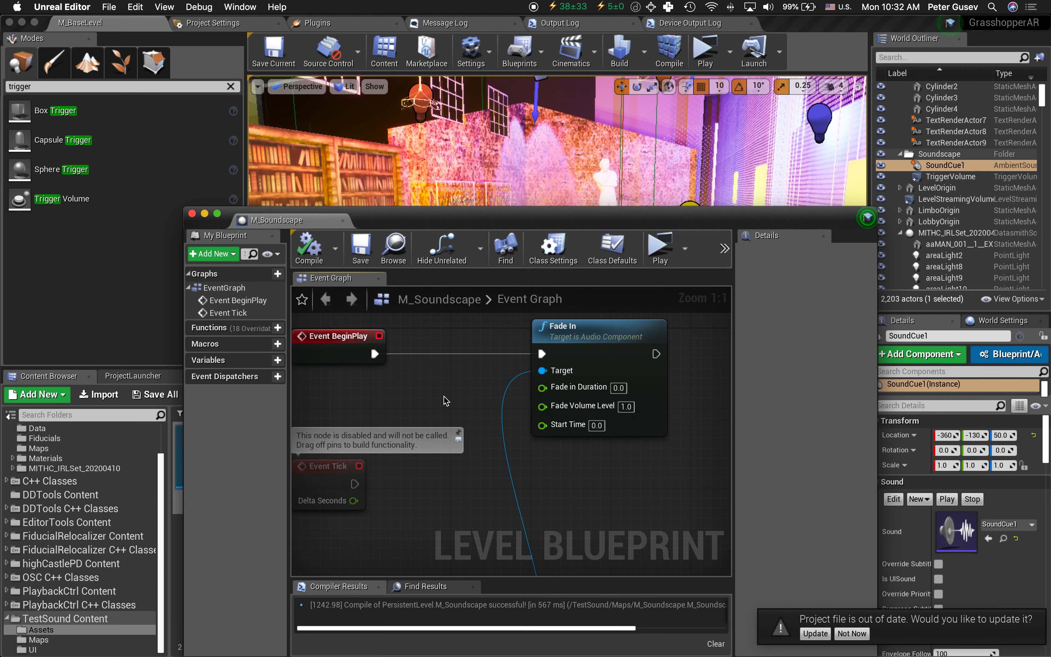
{"action": "left_click_drag", "start_coordinate": [361, 220], "coordinate": [505, 152]}
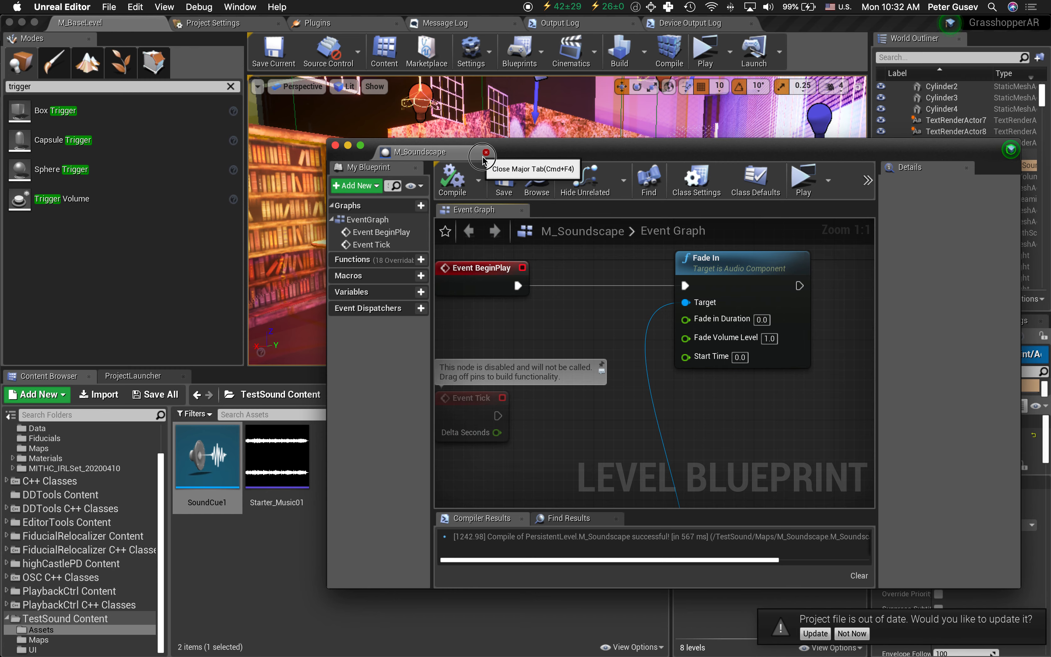
{"action": "left_click", "coordinate": [486, 152]}
{"action": "left_click", "coordinate": [470, 531]}
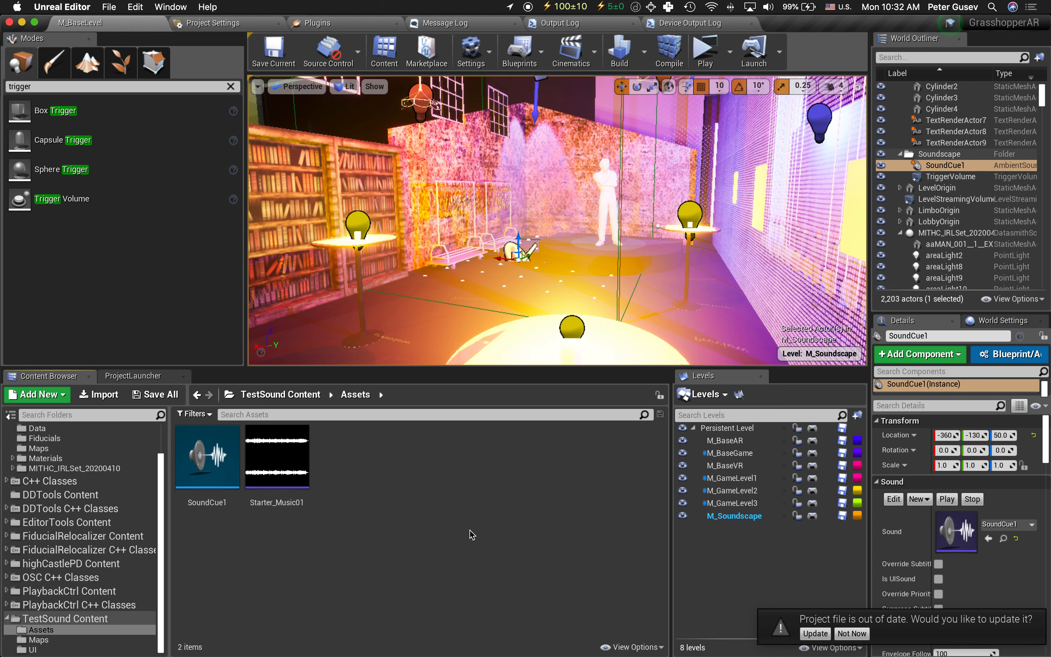
{"action": "left_click", "coordinate": [723, 517]}
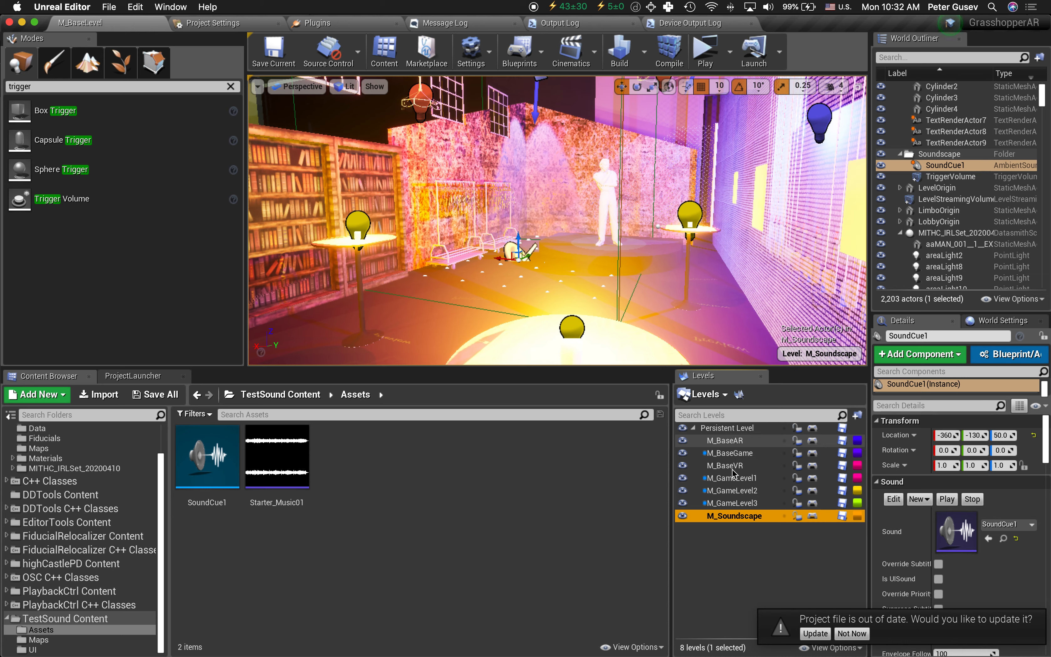
{"action": "left_click", "coordinate": [736, 531]}
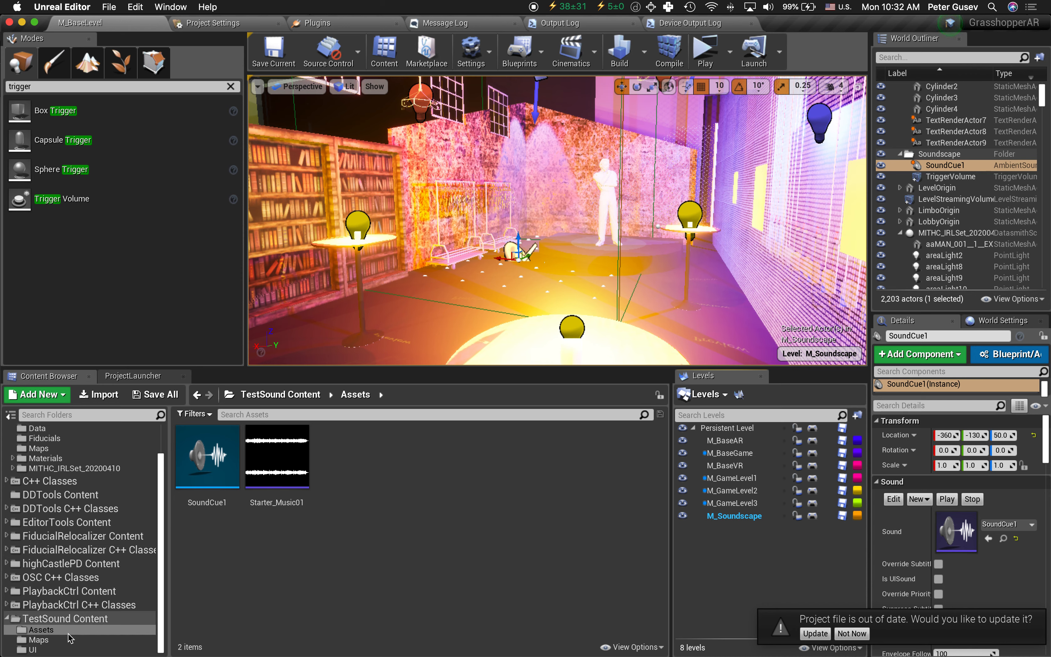
Switch to Finder and go up from the Assets folder to the TestSound plugin's root folder
{"action": "key", "text": "super+Tab"}
{"action": "key", "text": "super+Tab"}
{"action": "key", "text": "super+Tab"}
{"action": "key", "text": "super+Tab"}
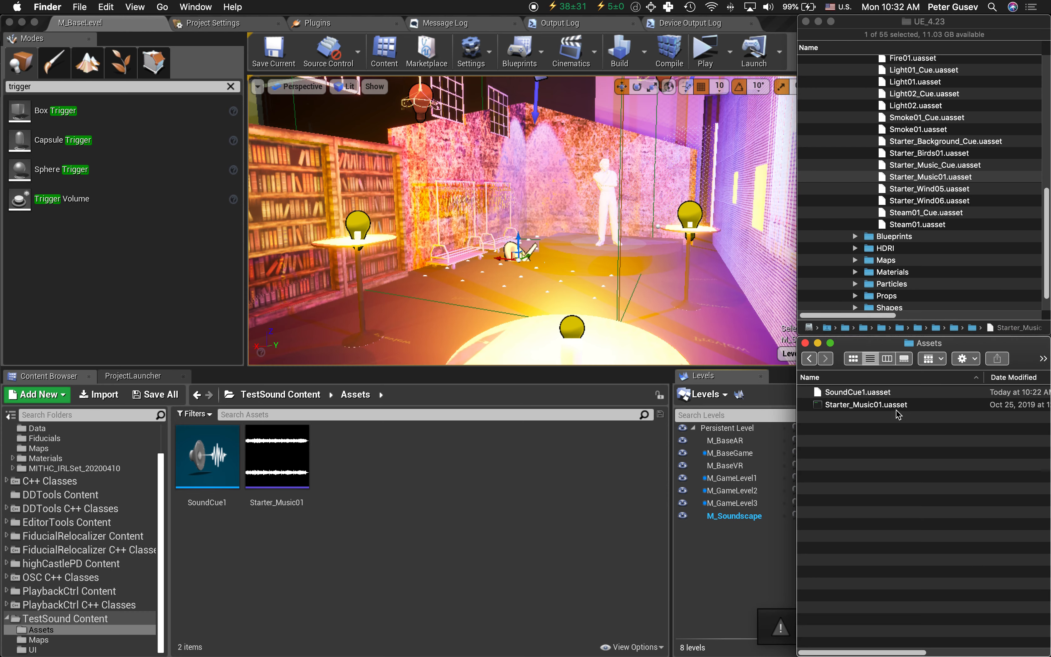
{"action": "left_click", "coordinate": [906, 488]}
{"action": "key", "text": "super+Up"}
{"action": "key", "text": "super+Up"}
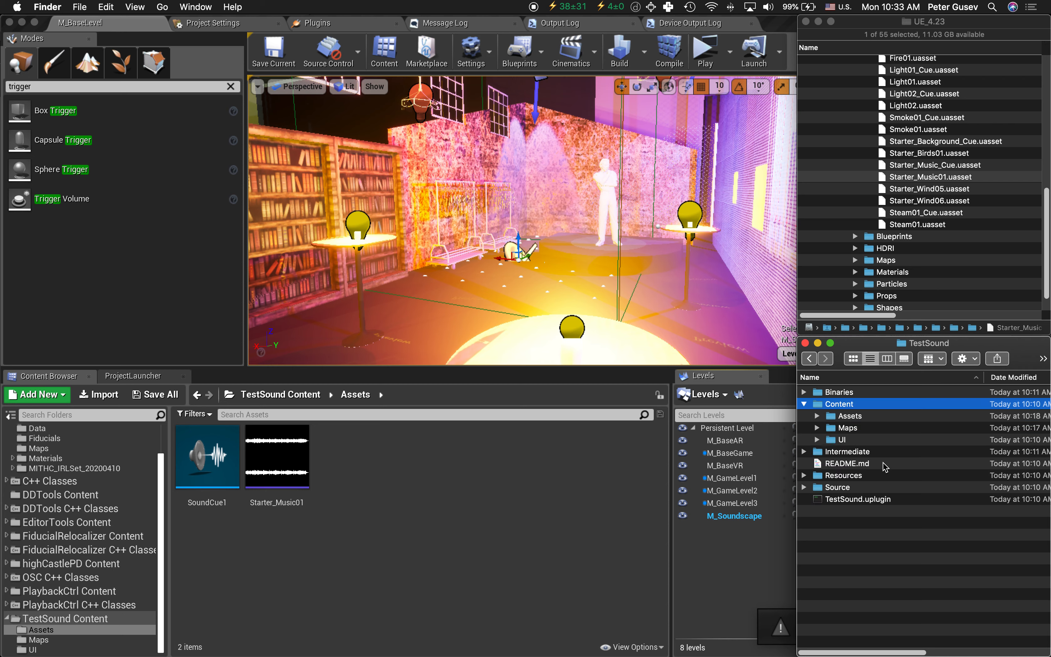
Expand the plugin's Source folder and examine the files in the TestSound module's Public and Private folders
{"action": "left_click", "coordinate": [846, 487]}
{"action": "key", "text": "Right"}
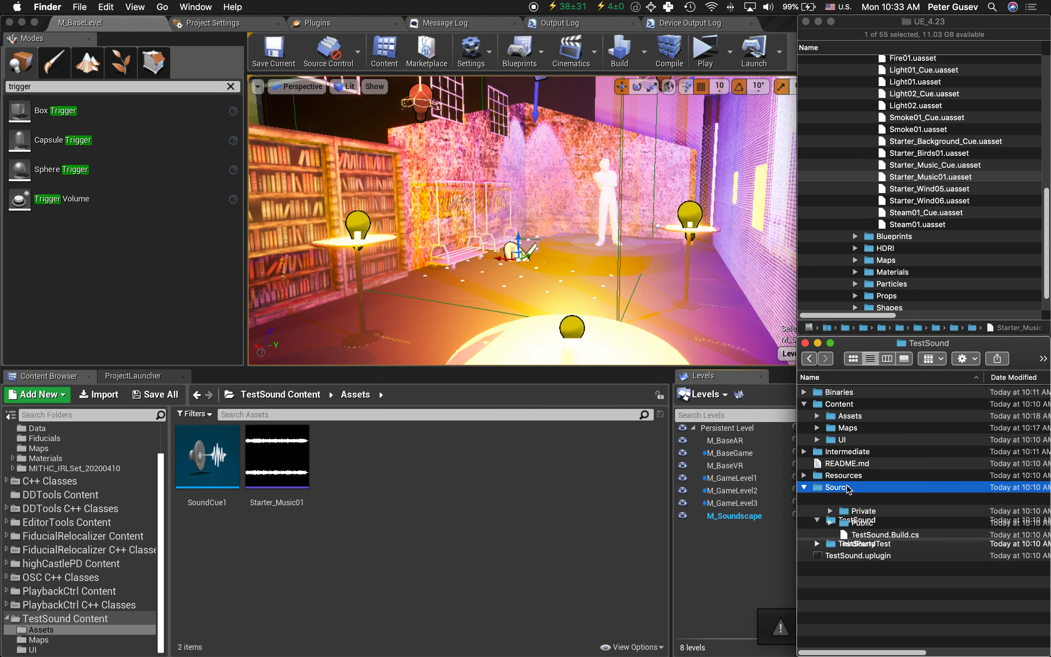
{"action": "left_click", "coordinate": [887, 503]}
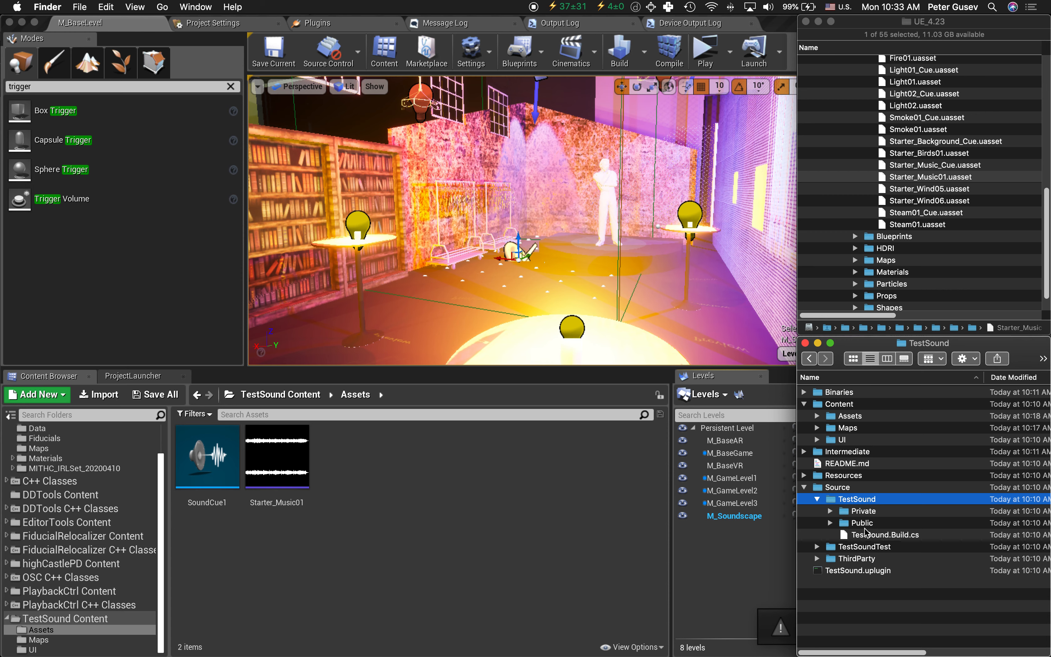
{"action": "left_click", "coordinate": [830, 522]}
{"action": "left_click", "coordinate": [829, 511]}
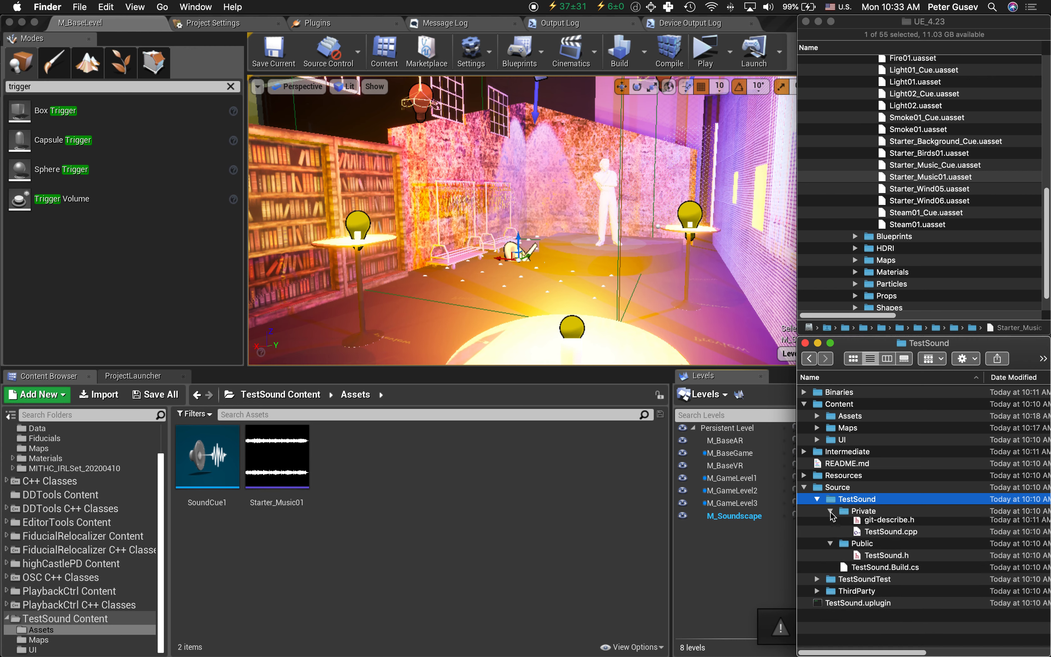